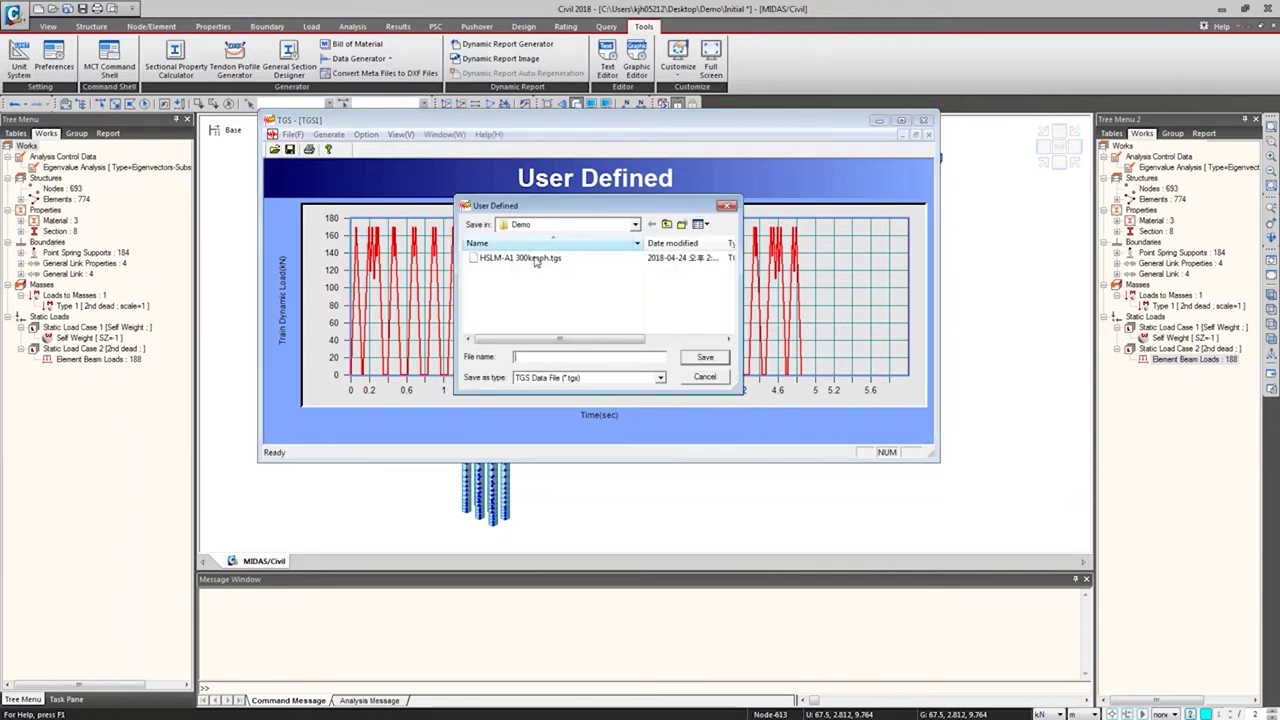
- Cancel saving the user-defined train load data and close the train load generator
{"action": "left_click", "coordinate": [512, 258]}
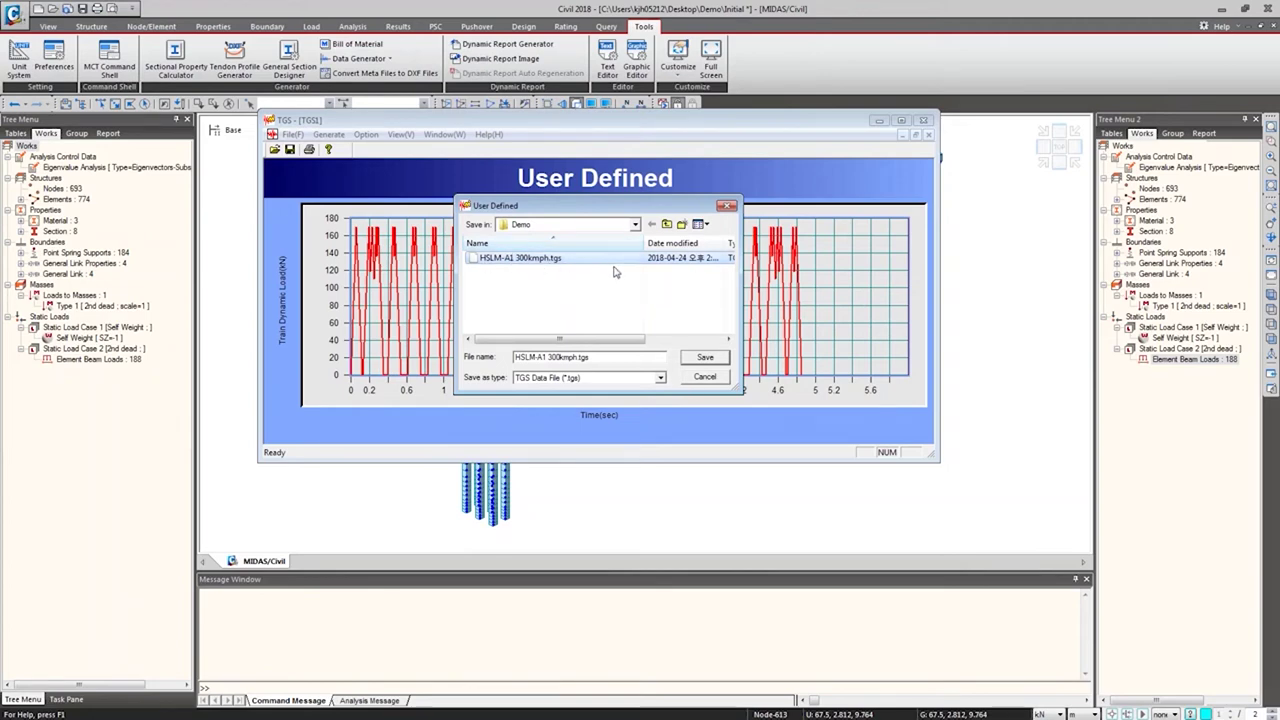
{"action": "left_click", "coordinate": [710, 374]}
{"action": "left_click", "coordinate": [921, 121]}
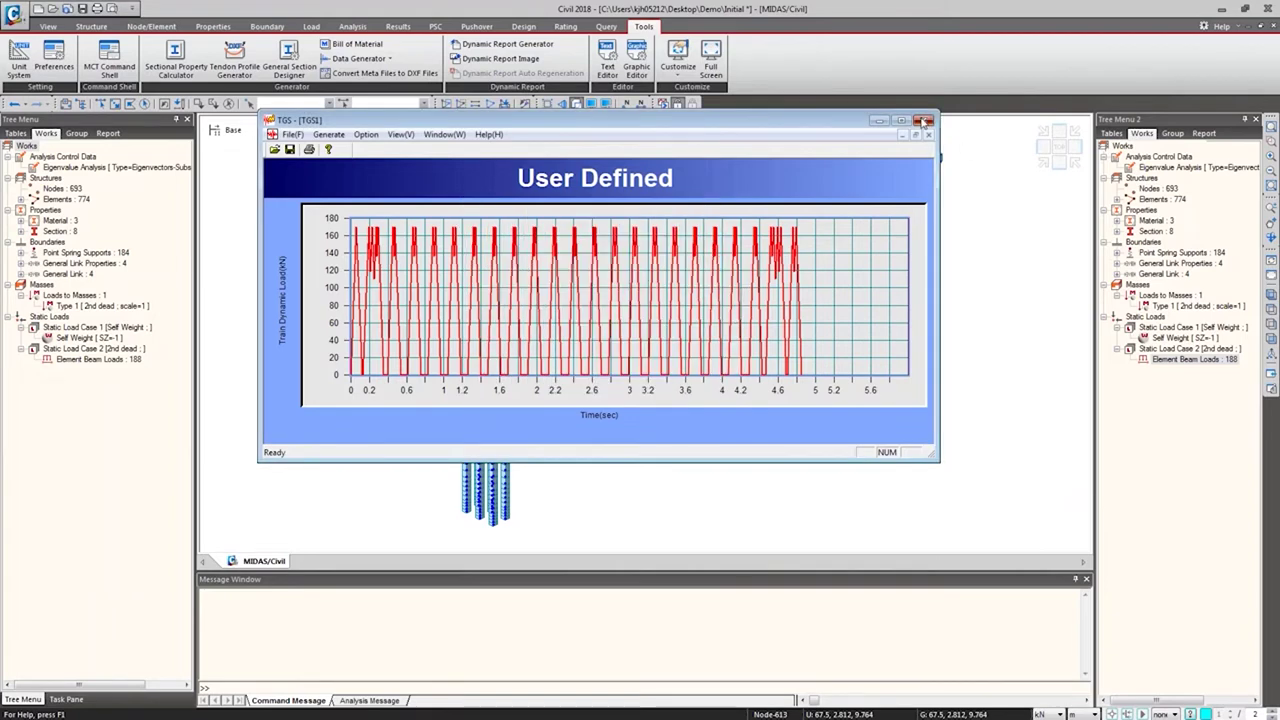
{"action": "left_click", "coordinate": [639, 383]}
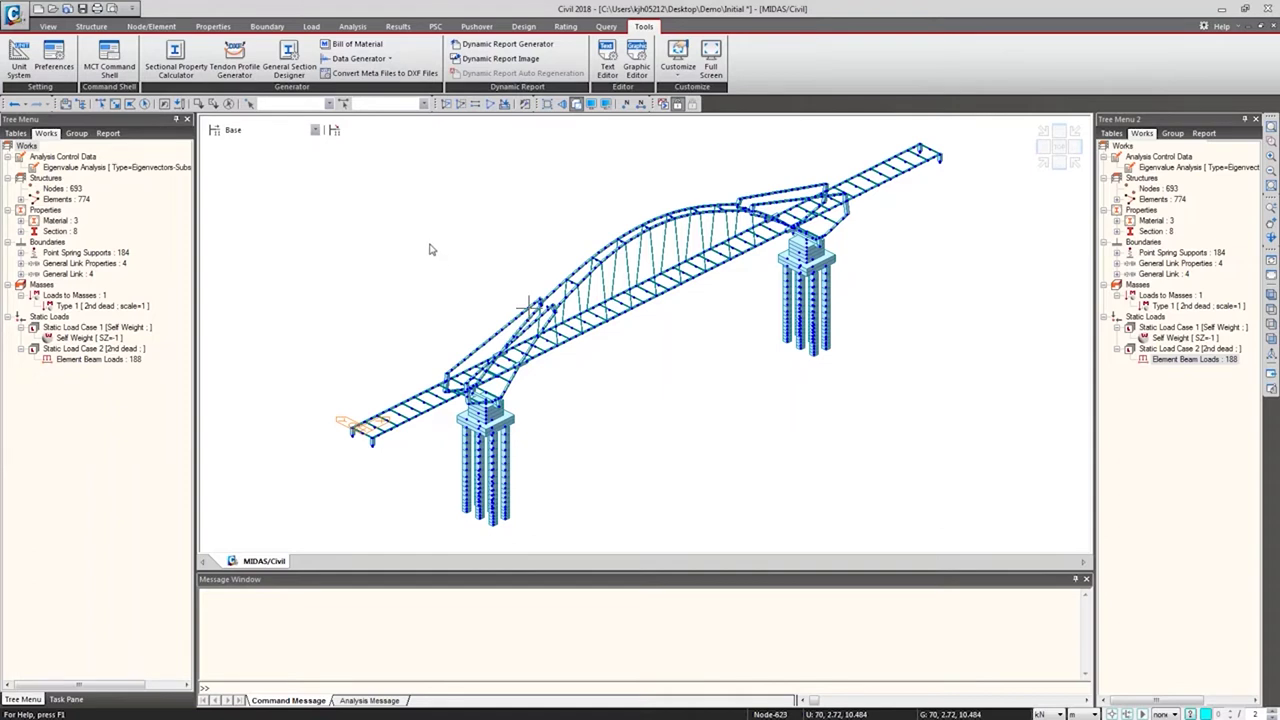
- Start a new time function in the time history functions of the dynamic loads
{"action": "left_click", "coordinate": [312, 27]}
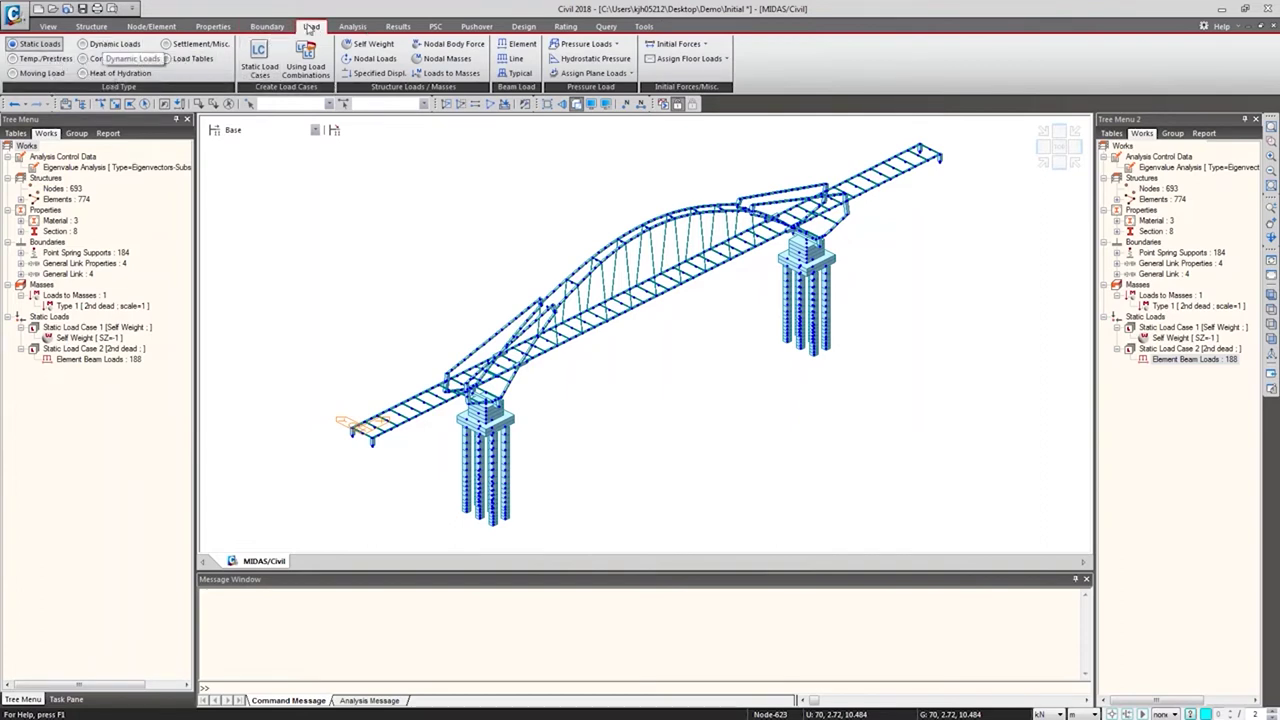
{"action": "left_click", "coordinate": [110, 45]}
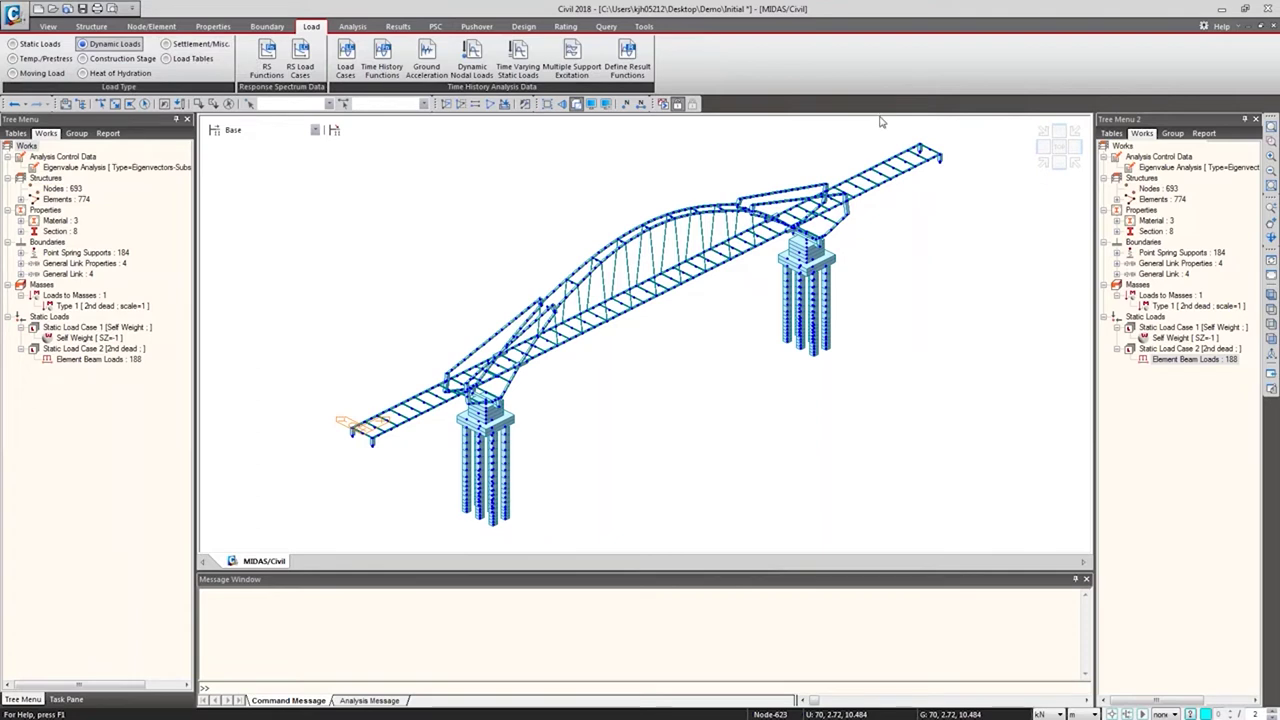
{"action": "left_click", "coordinate": [388, 75]}
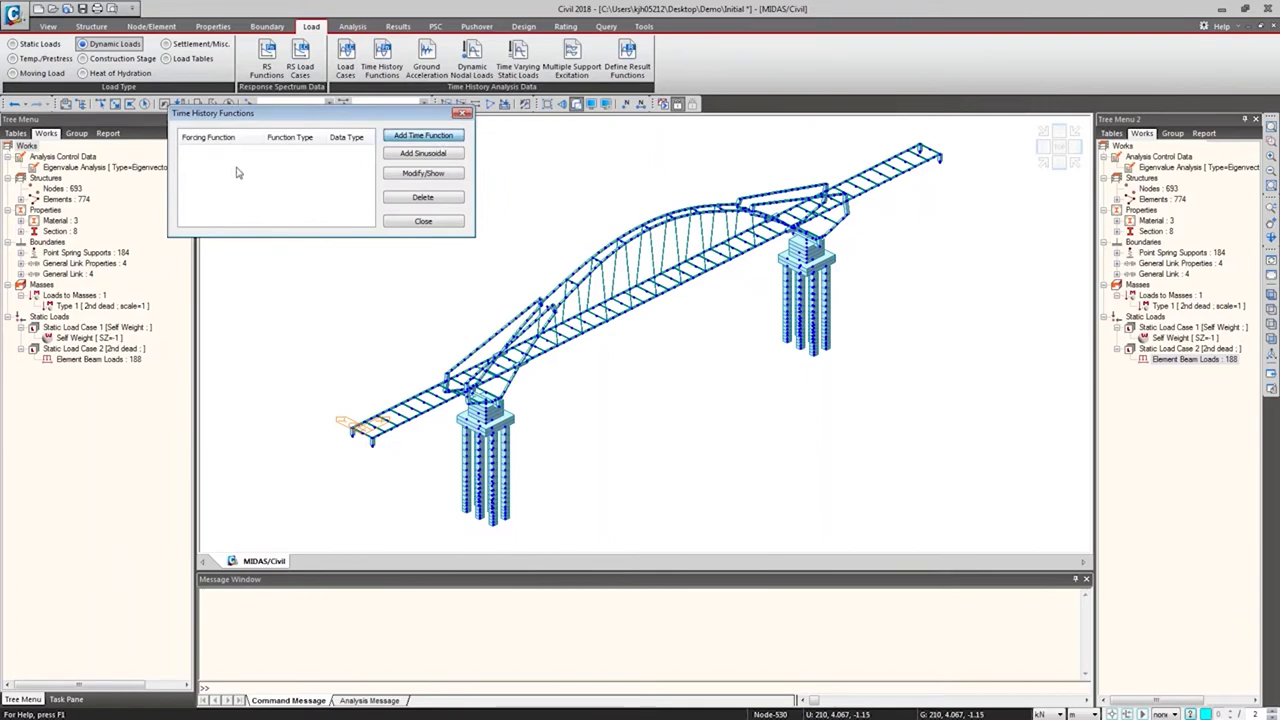
{"action": "left_click", "coordinate": [438, 138]}
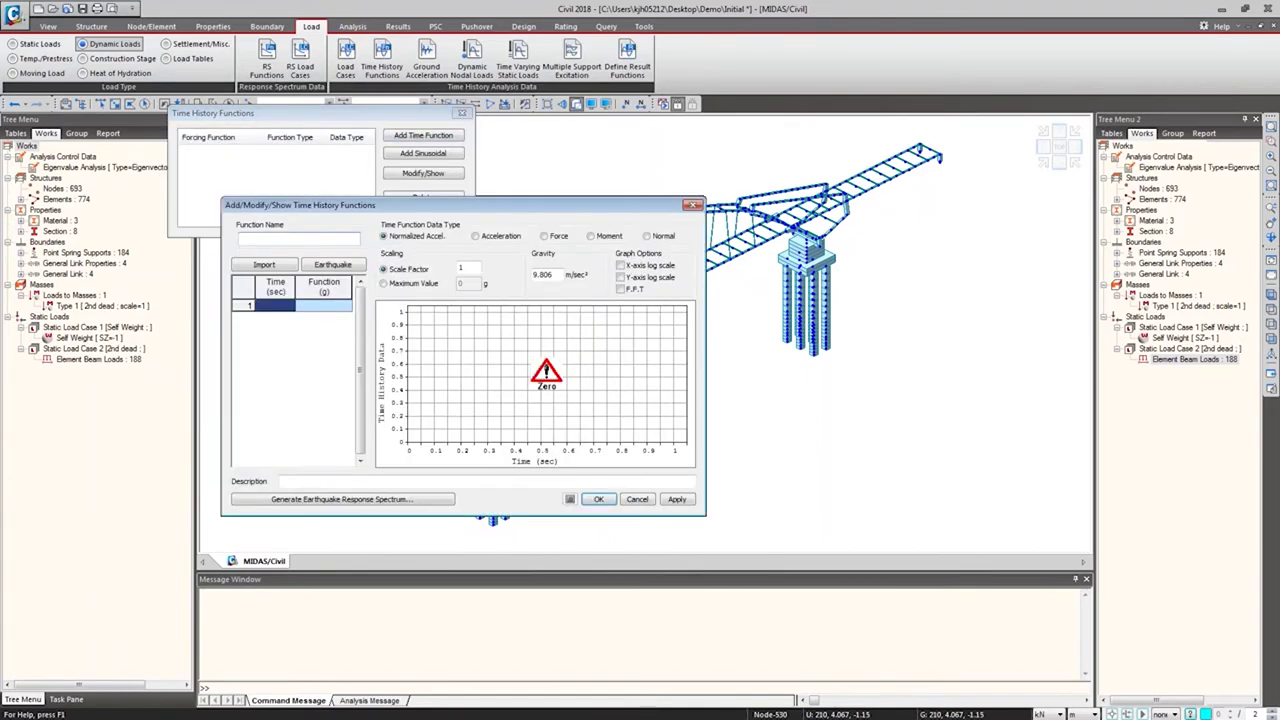
- Import HSLM-A1 300kmph.tgs from the Demo folder as the time history forcing function and accept it
{"action": "left_click", "coordinate": [253, 307]}
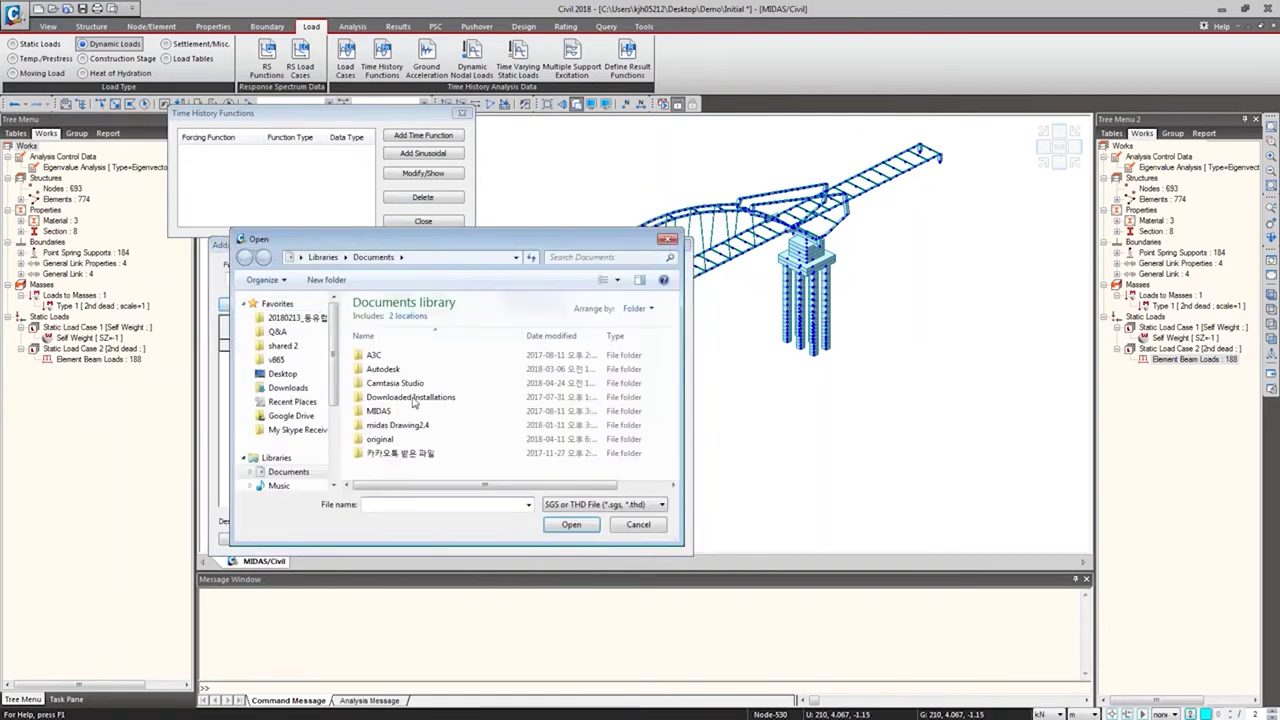
{"action": "left_click", "coordinate": [282, 373]}
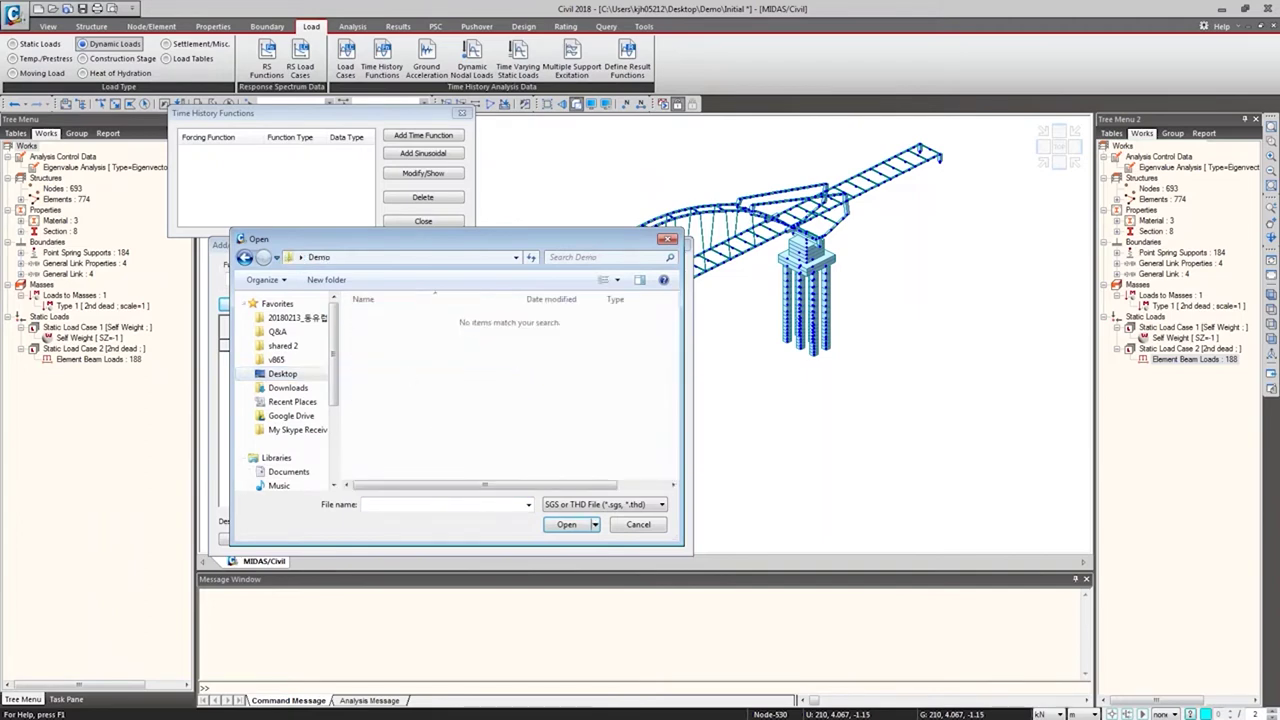
{"action": "left_click", "coordinate": [442, 505]}
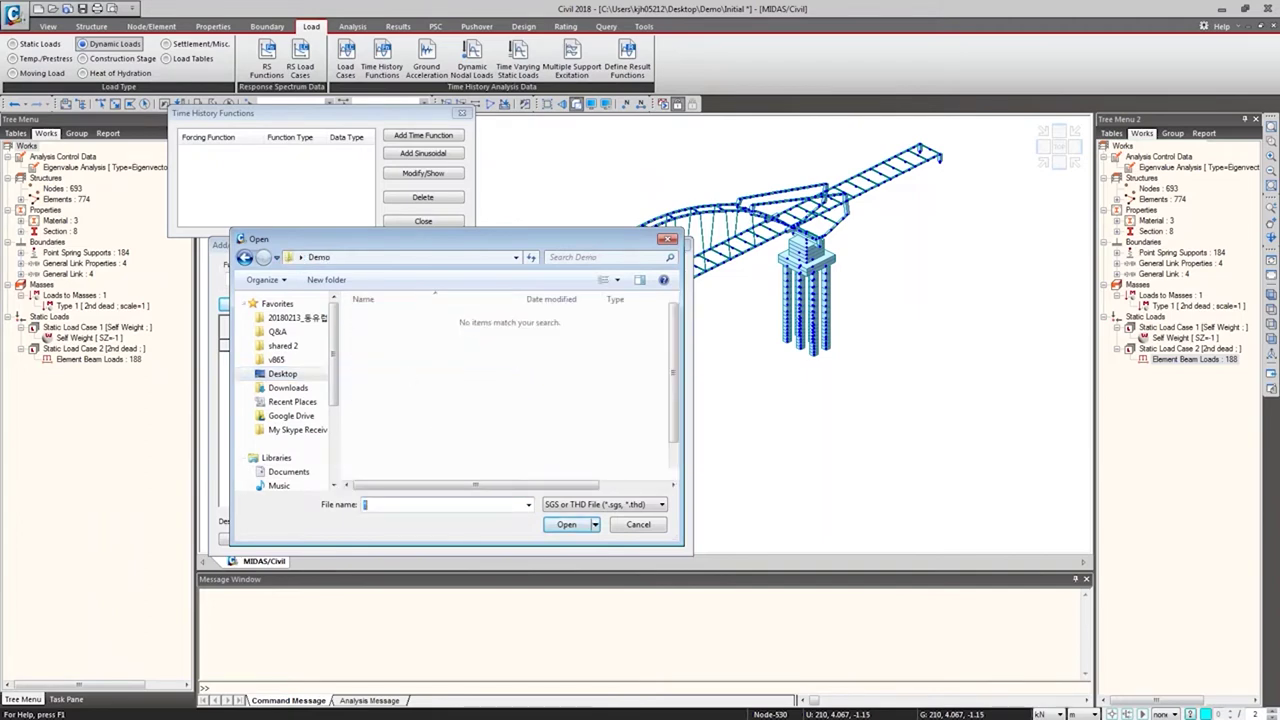
{"action": "left_click", "coordinate": [395, 388]}
{"action": "scroll", "coordinate": [450, 420], "scroll_direction": "down", "scroll_amount": 1}
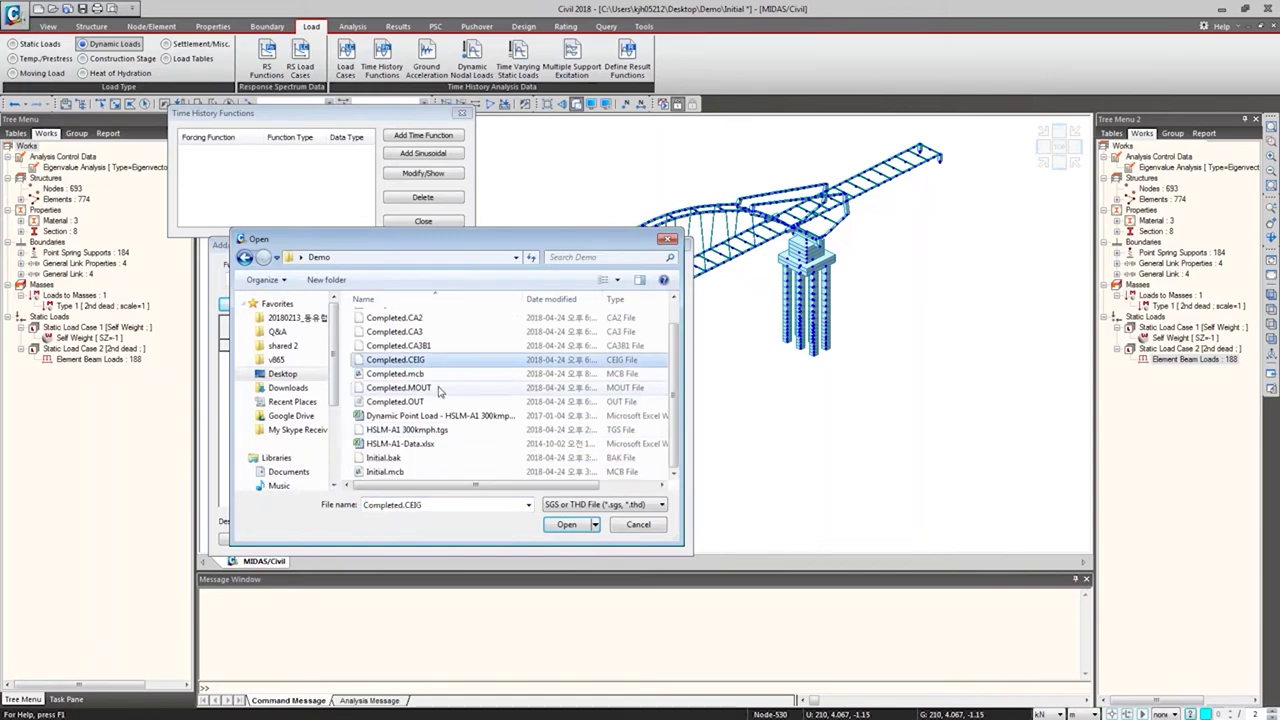
{"action": "left_click", "coordinate": [464, 433]}
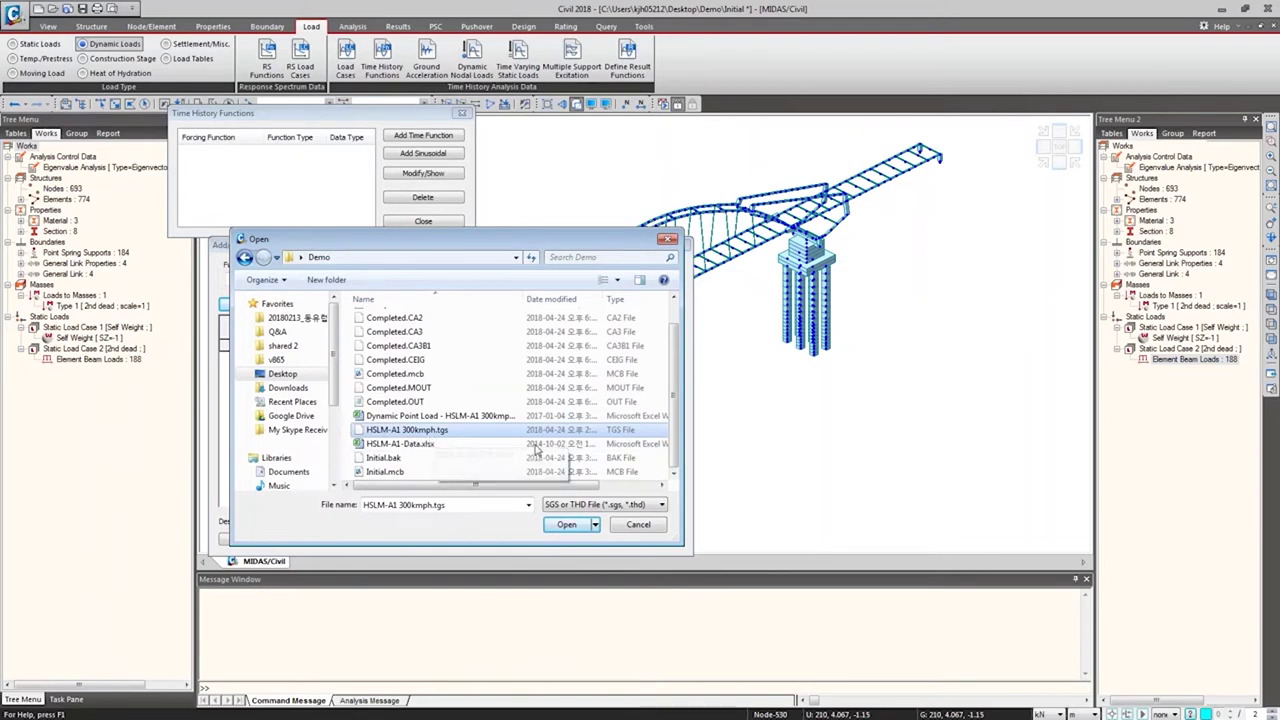
{"action": "left_click", "coordinate": [576, 529]}
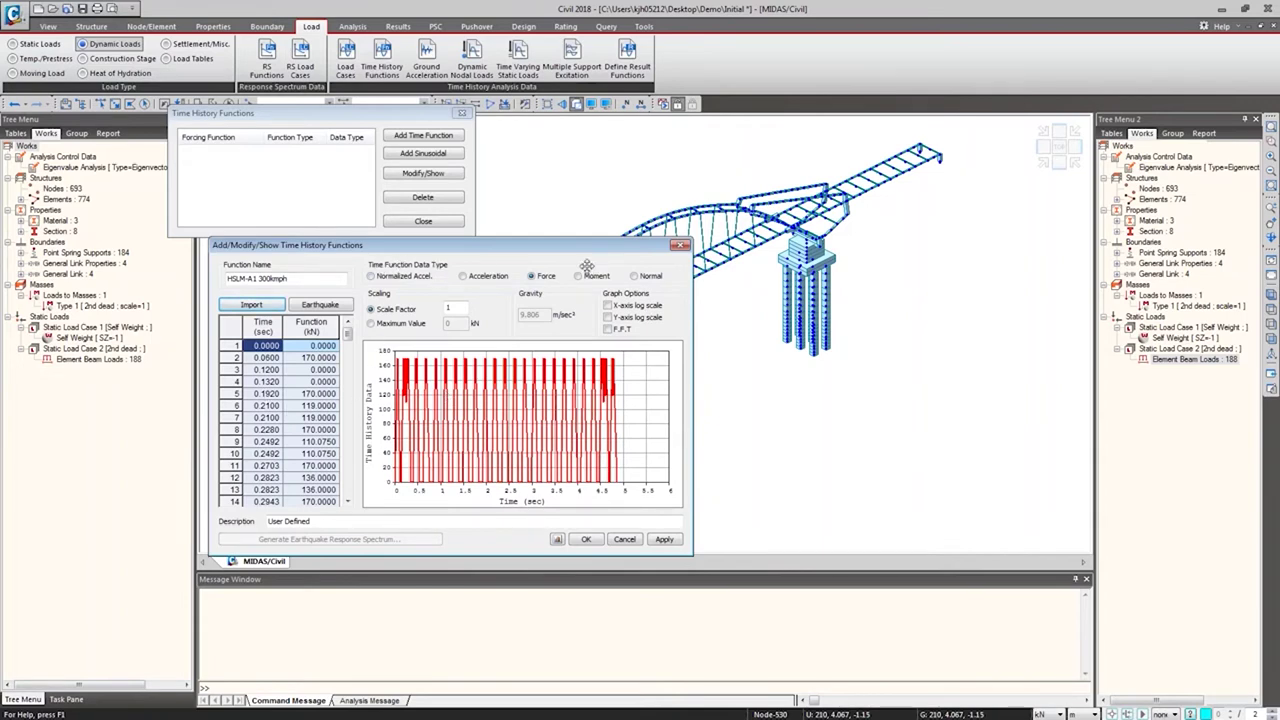
{"action": "left_click", "coordinate": [587, 540]}
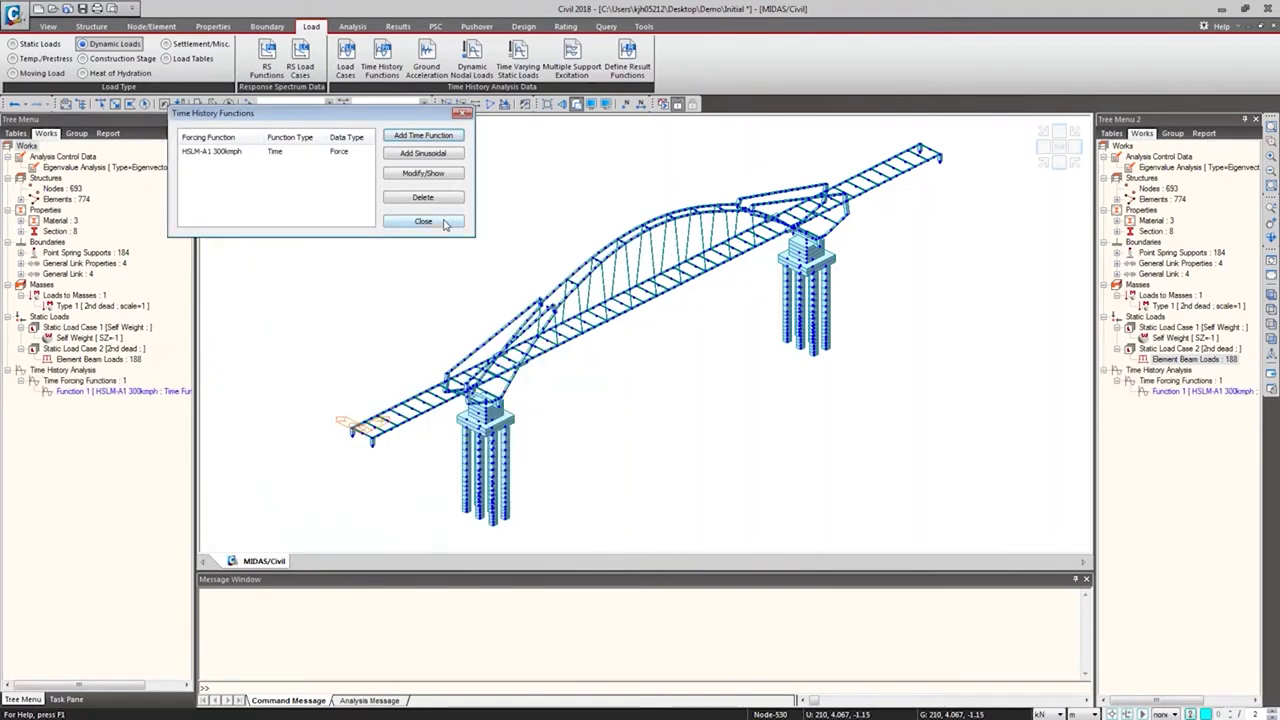
{"action": "left_click", "coordinate": [446, 222]}
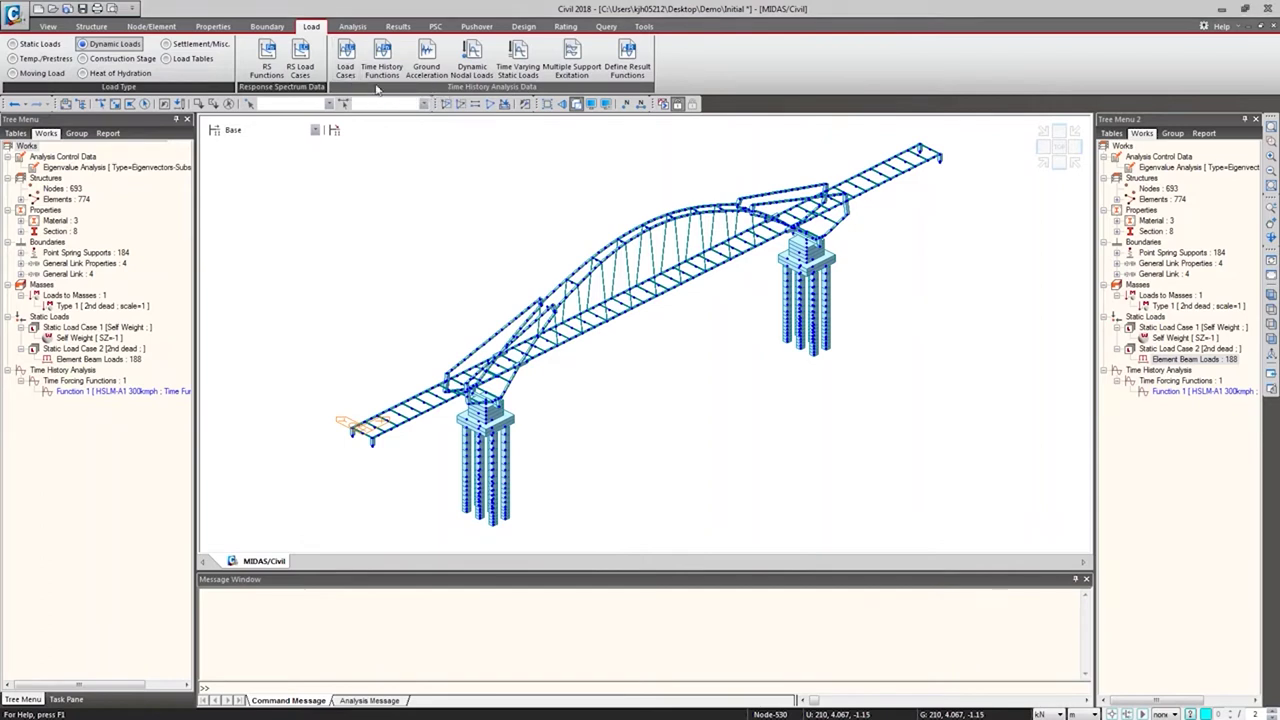
- Add a time history load case named TH_300 km/h with an end time of 10 sec and a time increment of 0.002 sec
{"action": "left_click", "coordinate": [345, 60]}
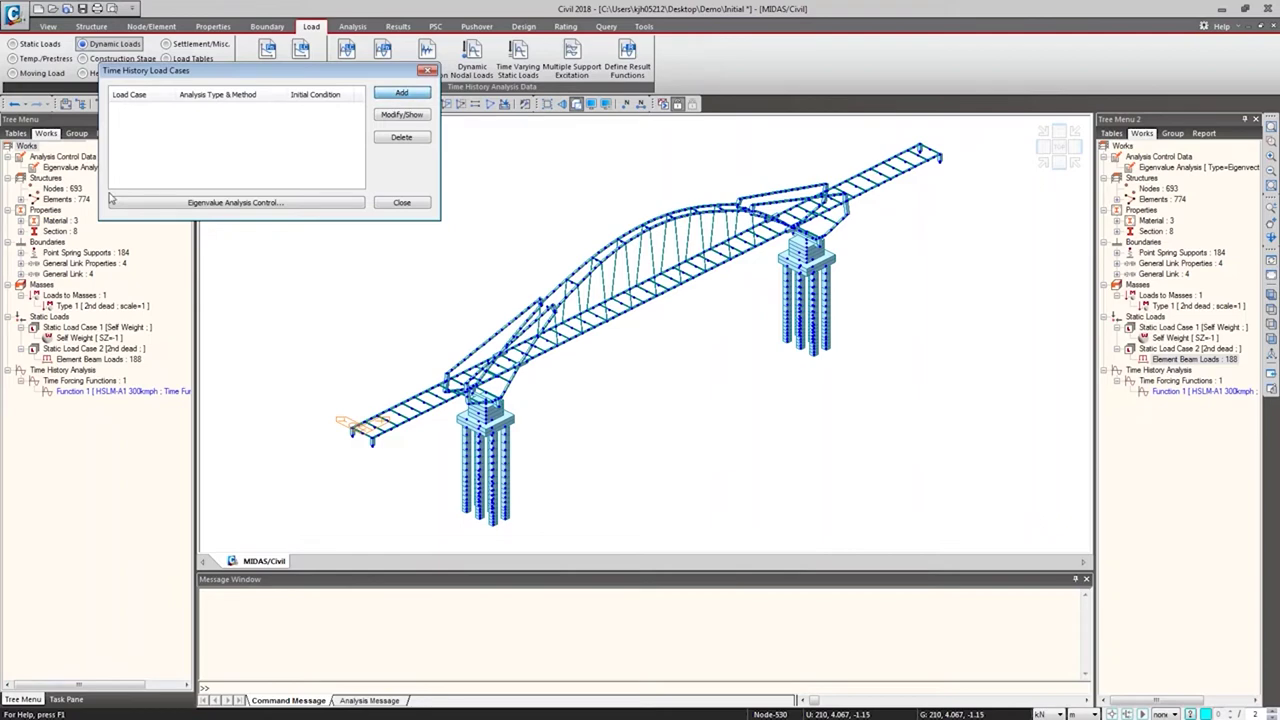
{"action": "left_click", "coordinate": [401, 92]}
{"action": "left_click_drag", "start_coordinate": [300, 14], "coordinate": [644, 68]}
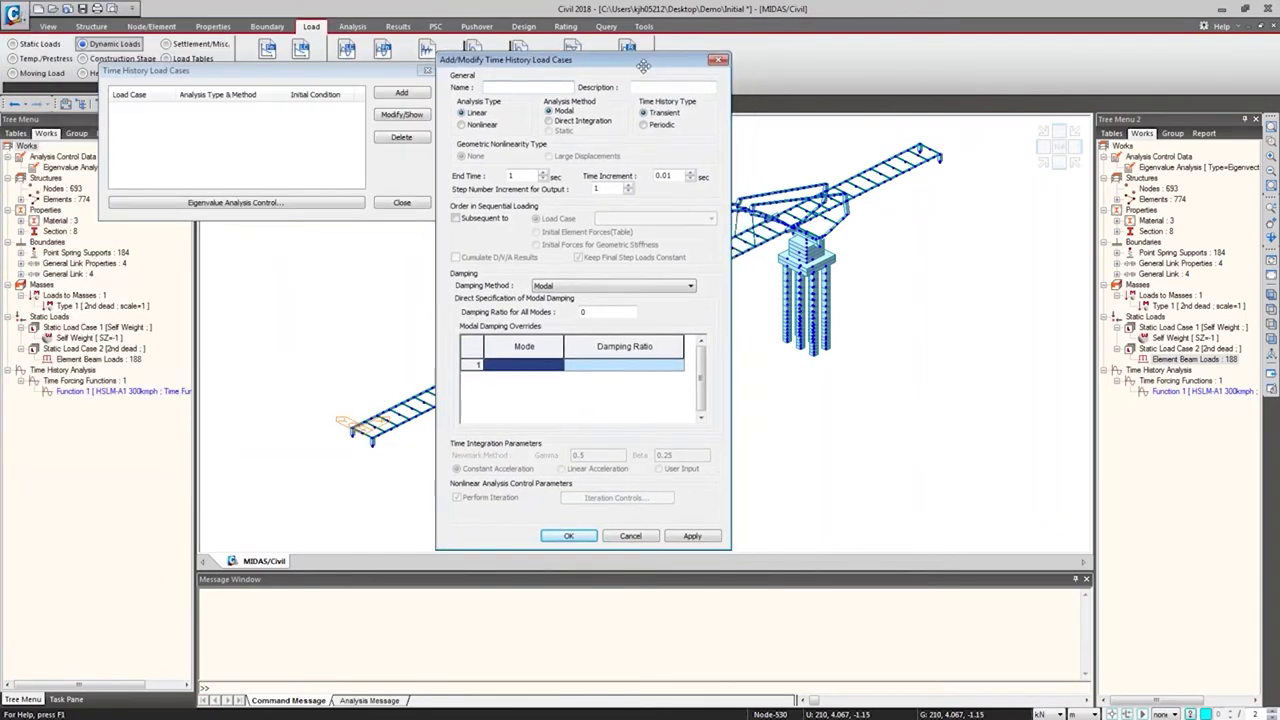
{"action": "left_click_drag", "start_coordinate": [516, 78], "coordinate": [516, 81]}
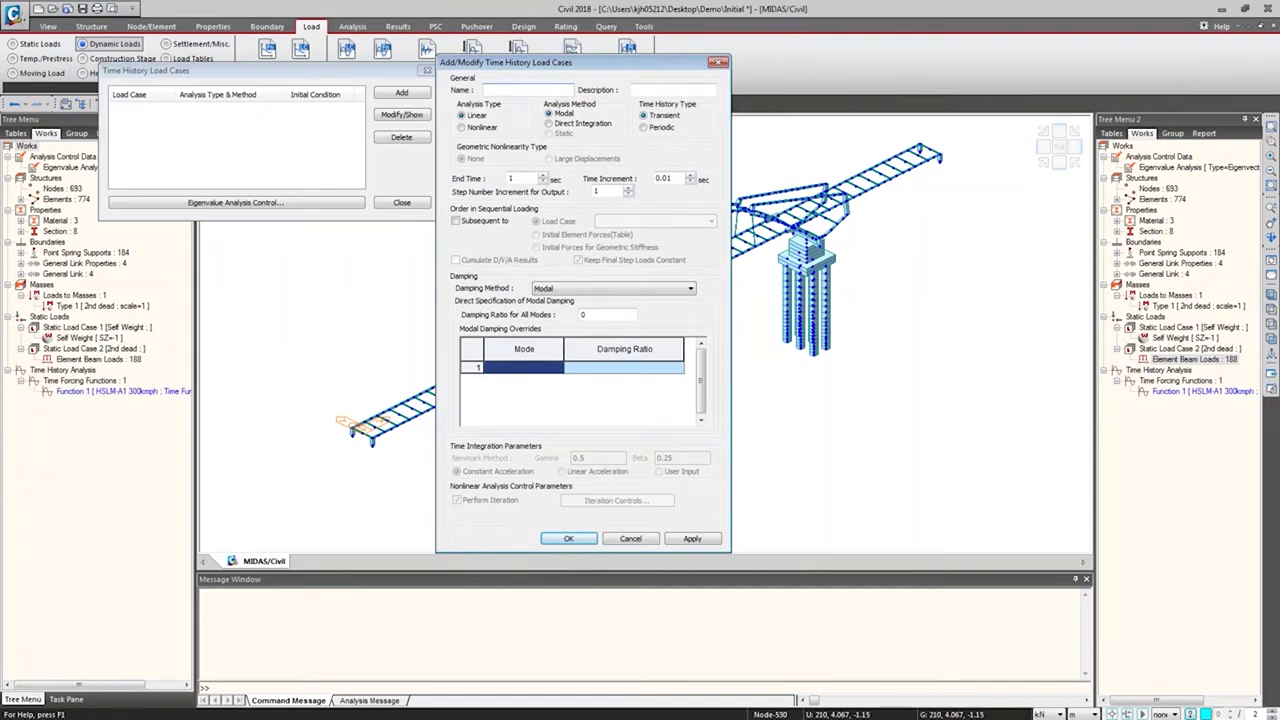
{"action": "type", "text": "TH_300 km/h"}
{"action": "double_click", "coordinate": [510, 178]}
{"action": "type", "text": "10"}
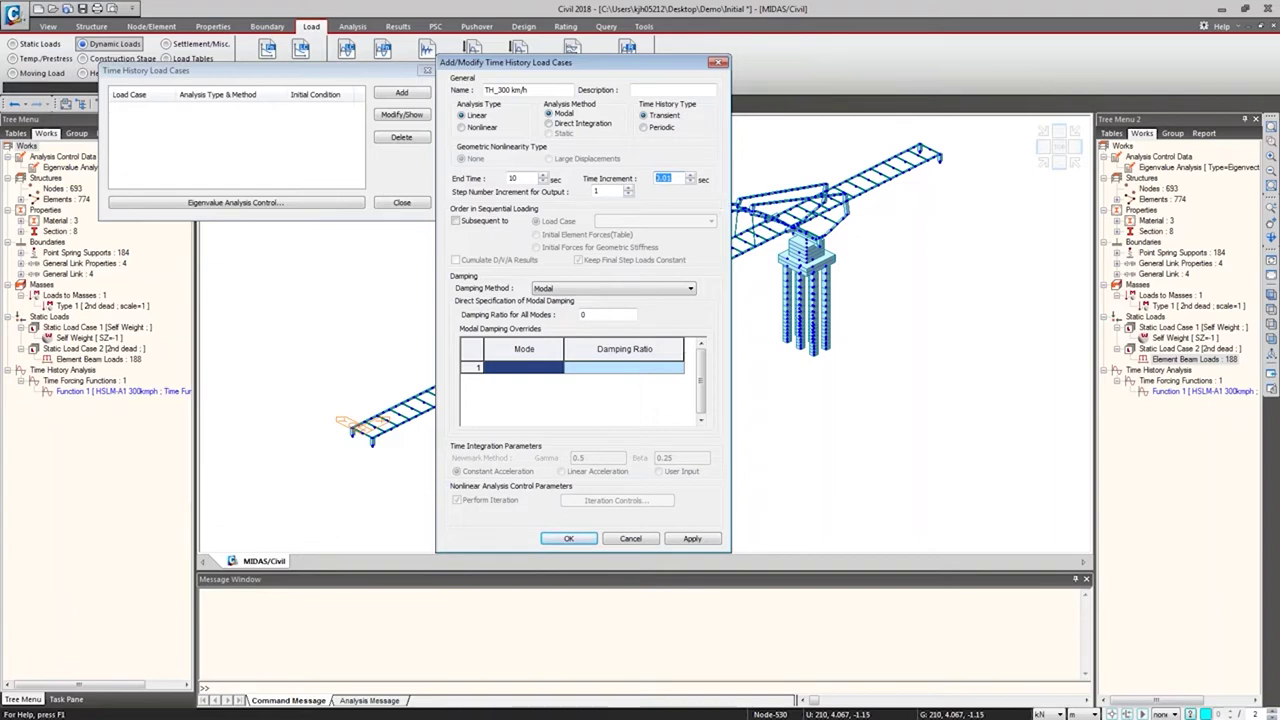
{"action": "type", "text": "0.002"}
- Give the load case Mass & Stiffness Proportional damping calculated from modal damping, with frequencies 1.894 and 50 Hz and both ratios 0.005, and save it
{"action": "left_click", "coordinate": [568, 289]}
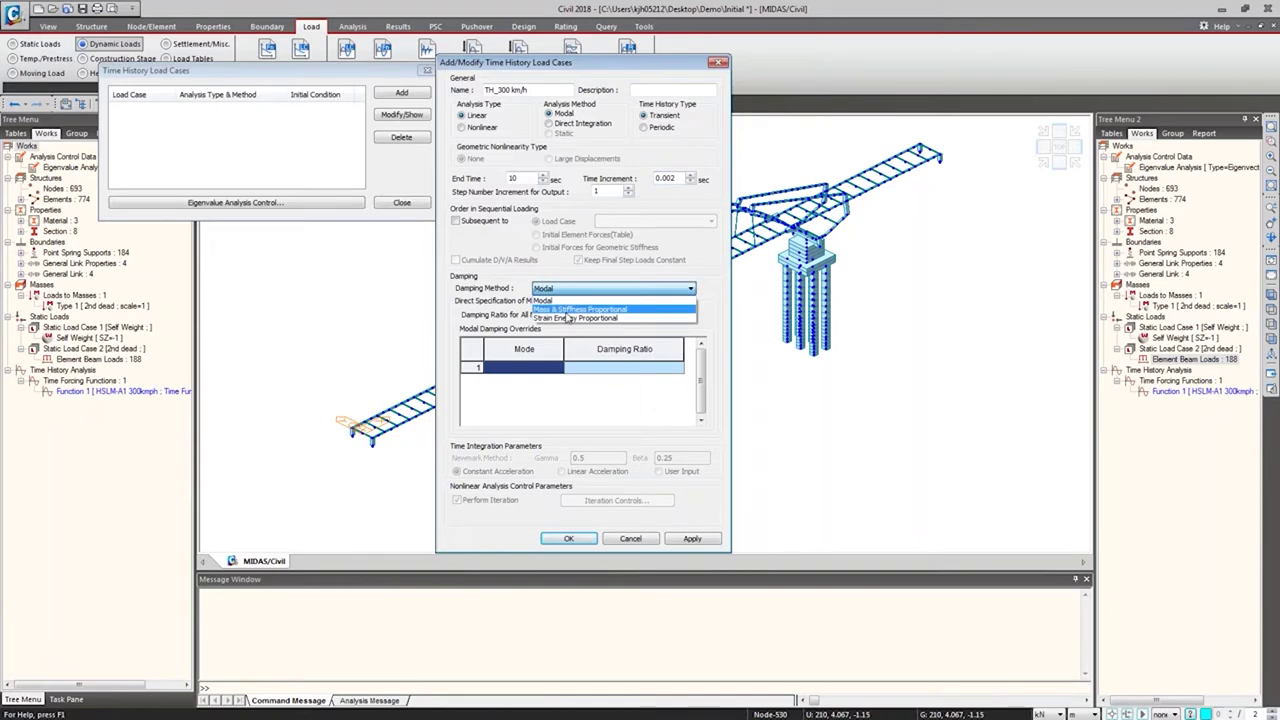
{"action": "left_click", "coordinate": [567, 310]}
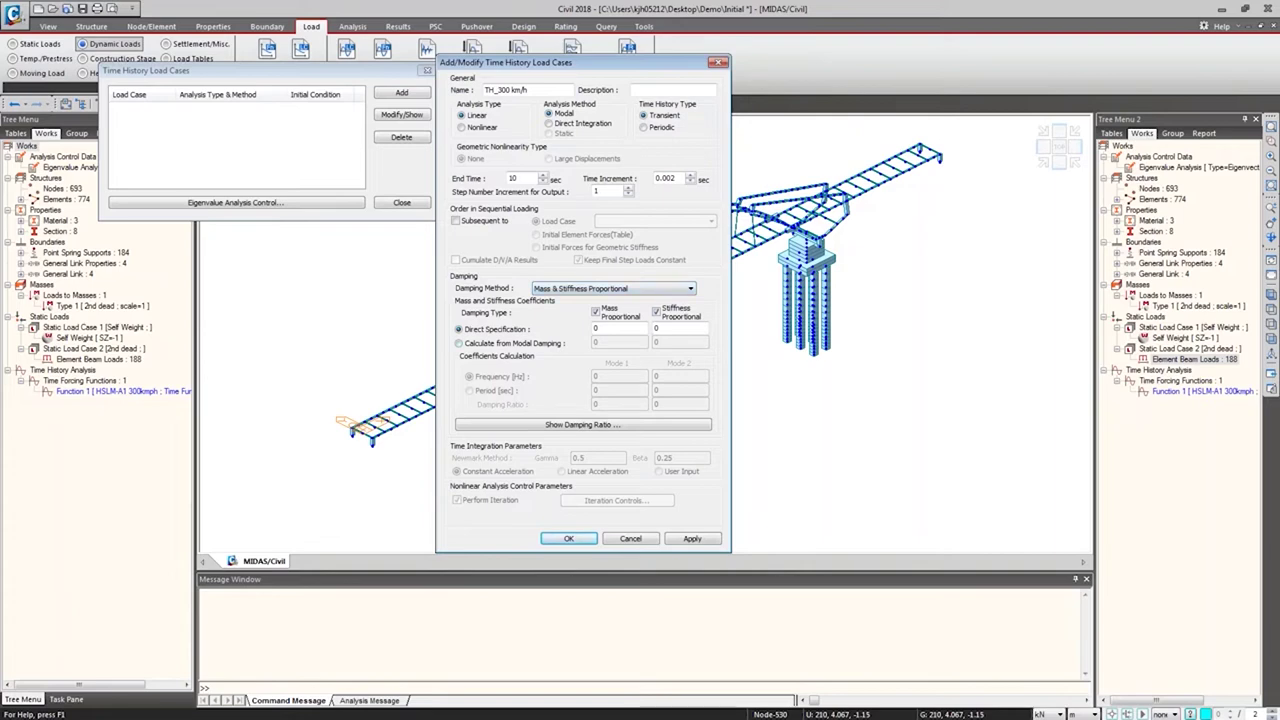
{"action": "left_click", "coordinate": [535, 344]}
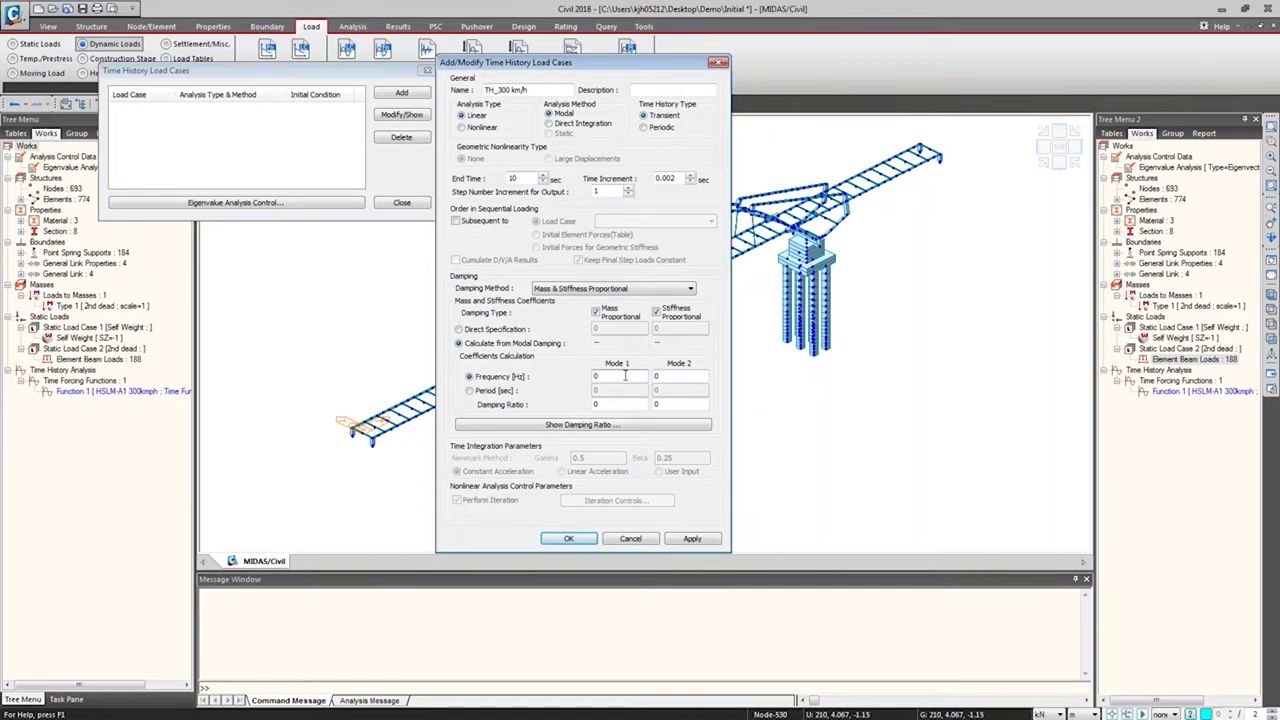
{"action": "type", "text": "1.894"}
{"action": "key", "text": "Tab"}
{"action": "double_click", "coordinate": [619, 400]}
{"action": "type", "text": "0.005"}
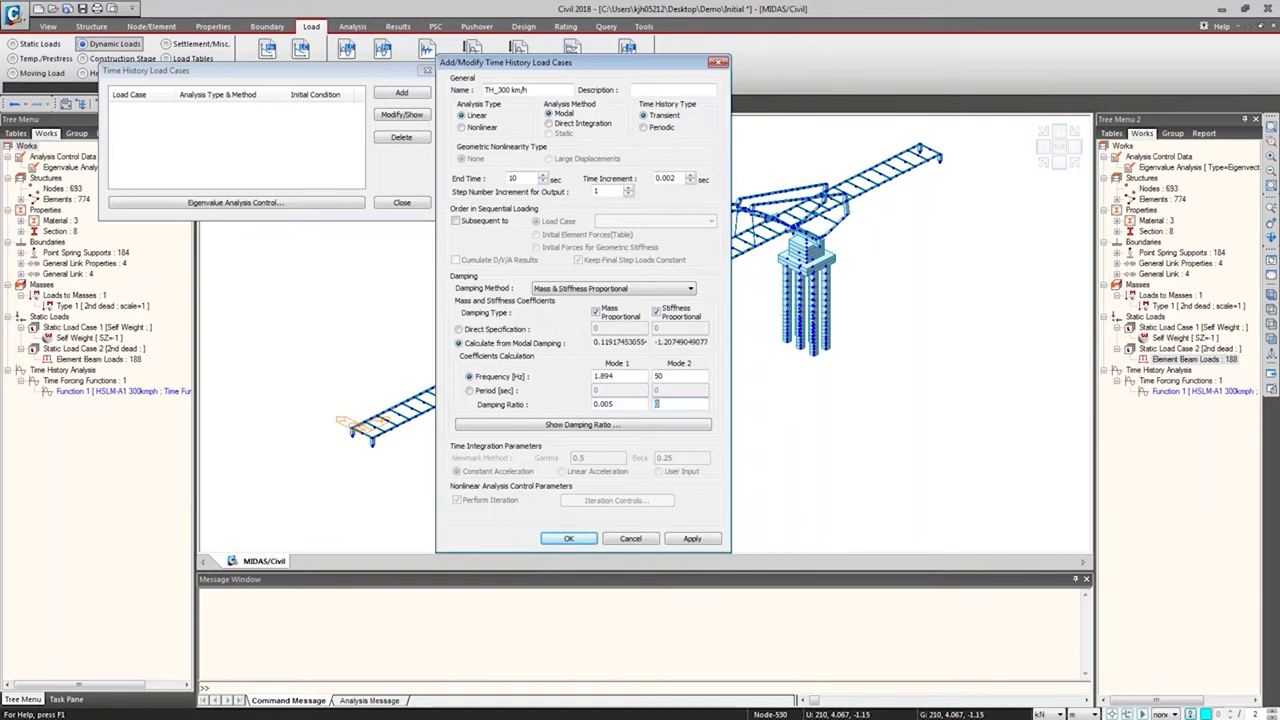
{"action": "type", "text": "0.005"}
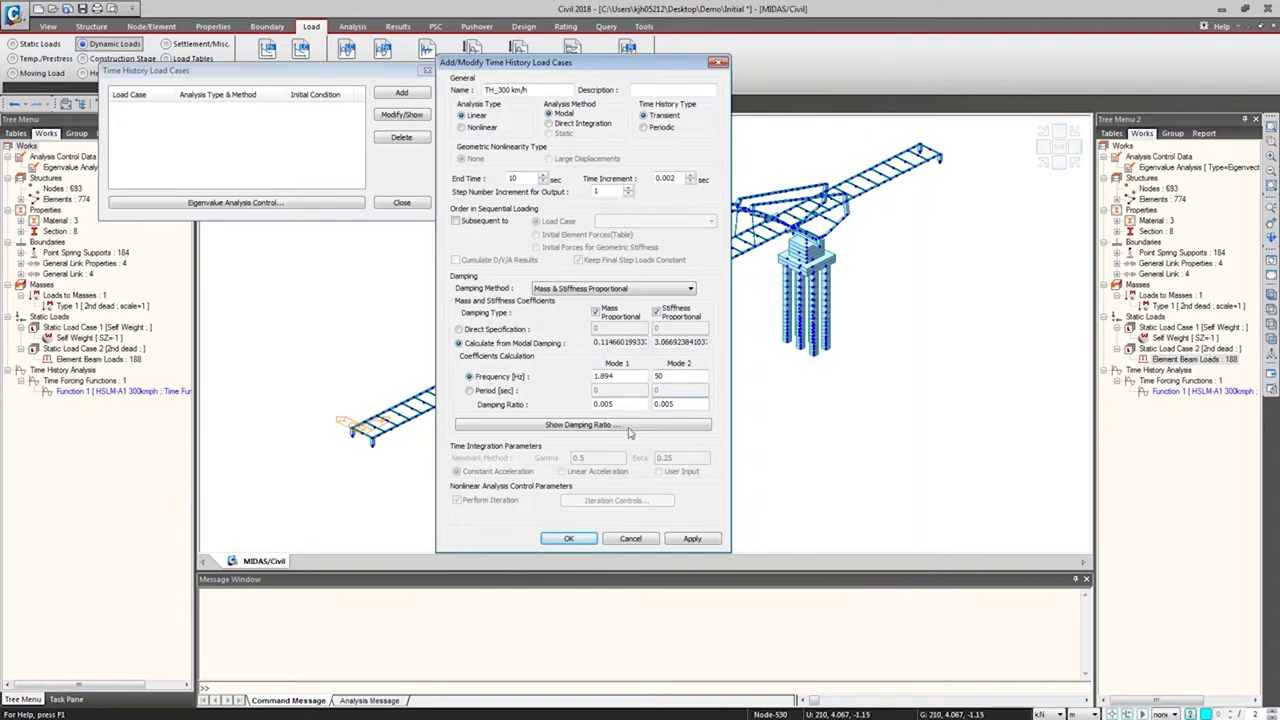
{"action": "left_click", "coordinate": [568, 539]}
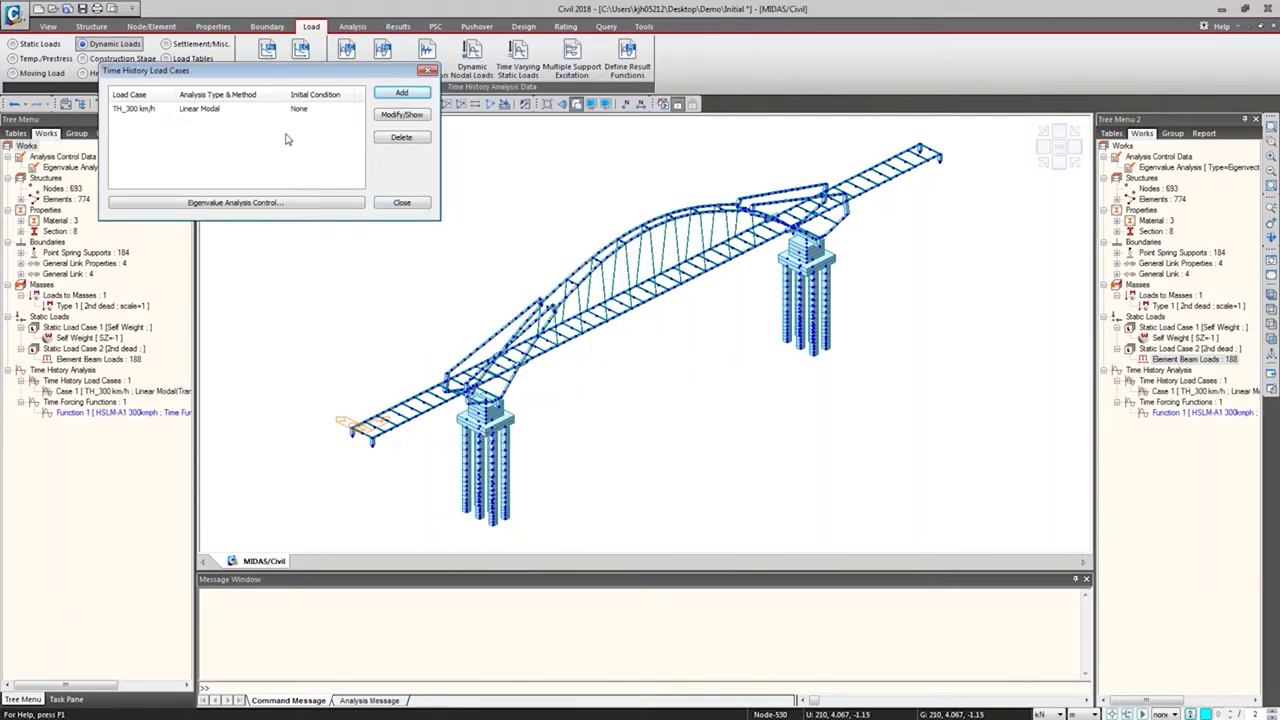
{"action": "left_click", "coordinate": [402, 204]}
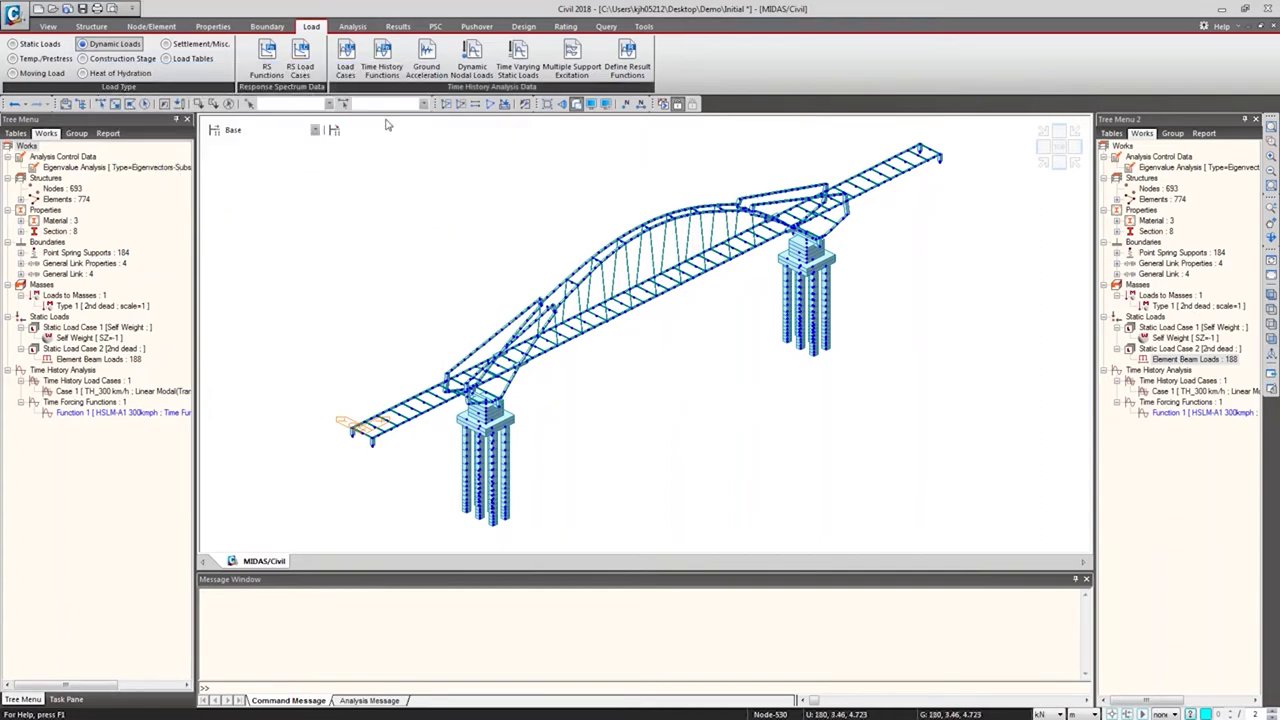
- Apply a dynamic nodal load to node 397 for TH_300 km/h using the HSLM-A1 300kmph function, Z direction, arrival time 0, scale factor -1
{"action": "left_click", "coordinate": [476, 77]}
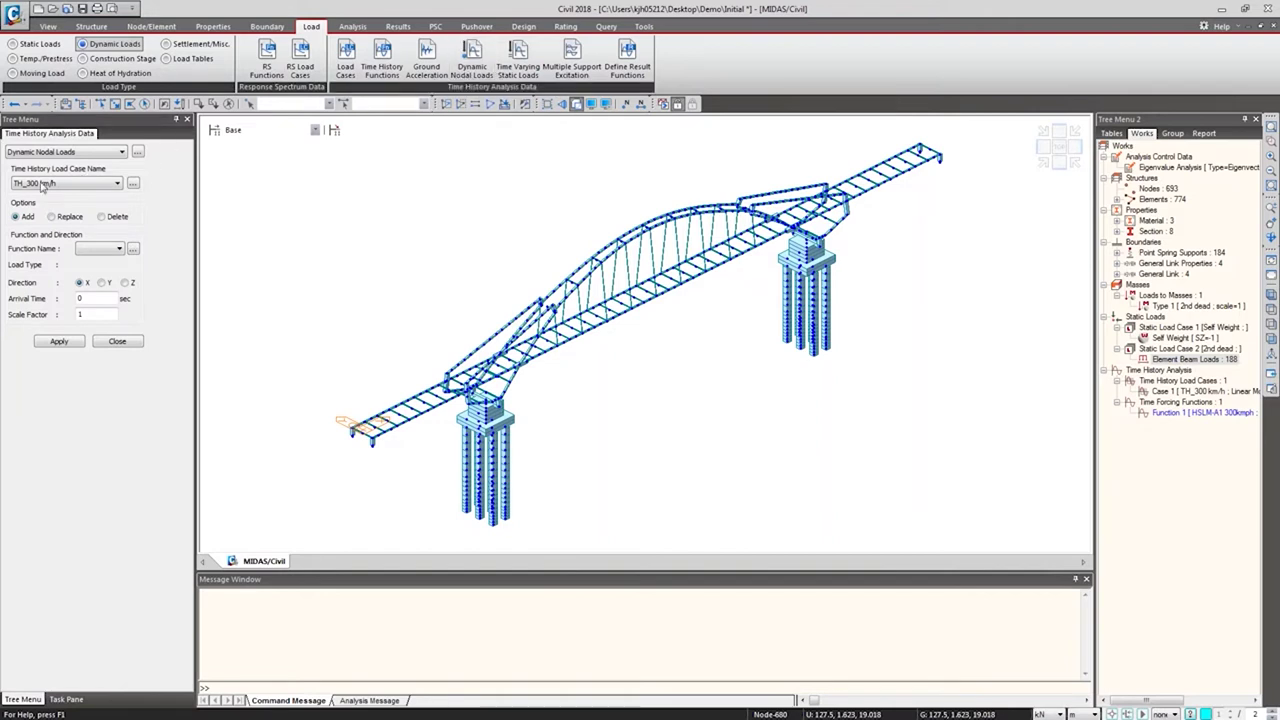
{"action": "left_click", "coordinate": [84, 186]}
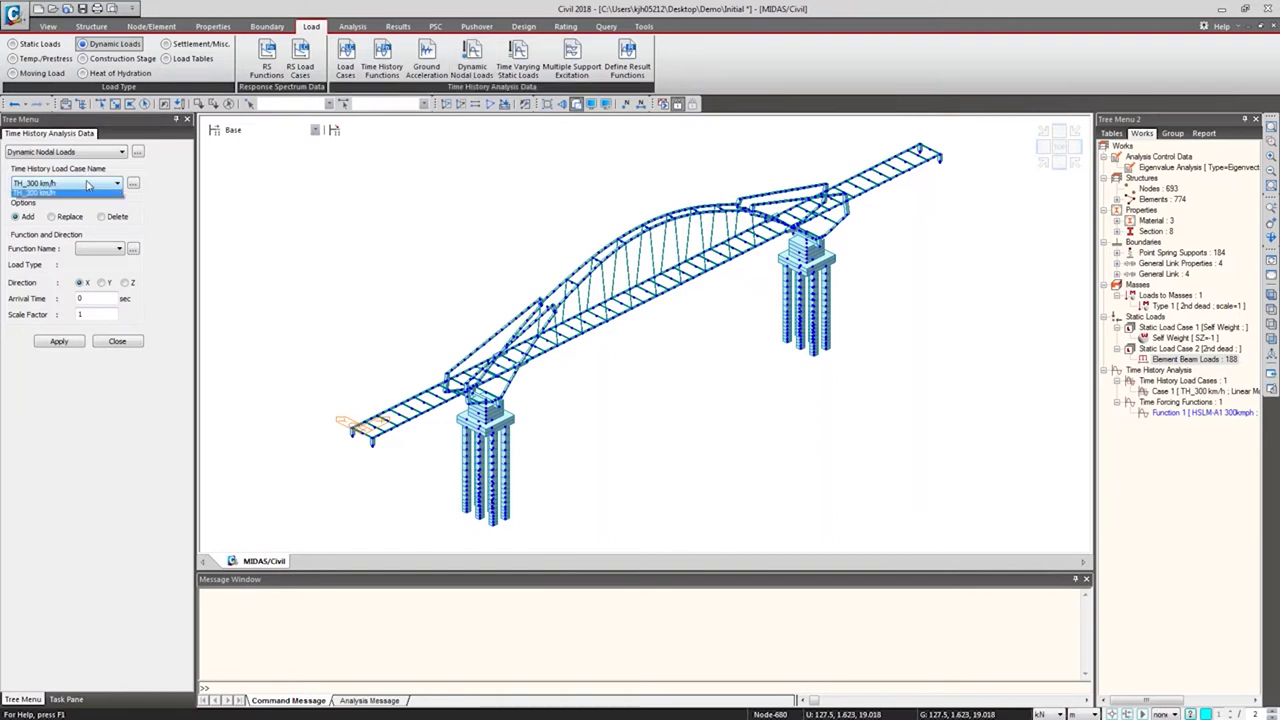
{"action": "left_click", "coordinate": [70, 194]}
{"action": "left_click", "coordinate": [68, 185]}
{"action": "left_click", "coordinate": [176, 204]}
{"action": "left_click", "coordinate": [105, 249]}
{"action": "left_click", "coordinate": [102, 260]}
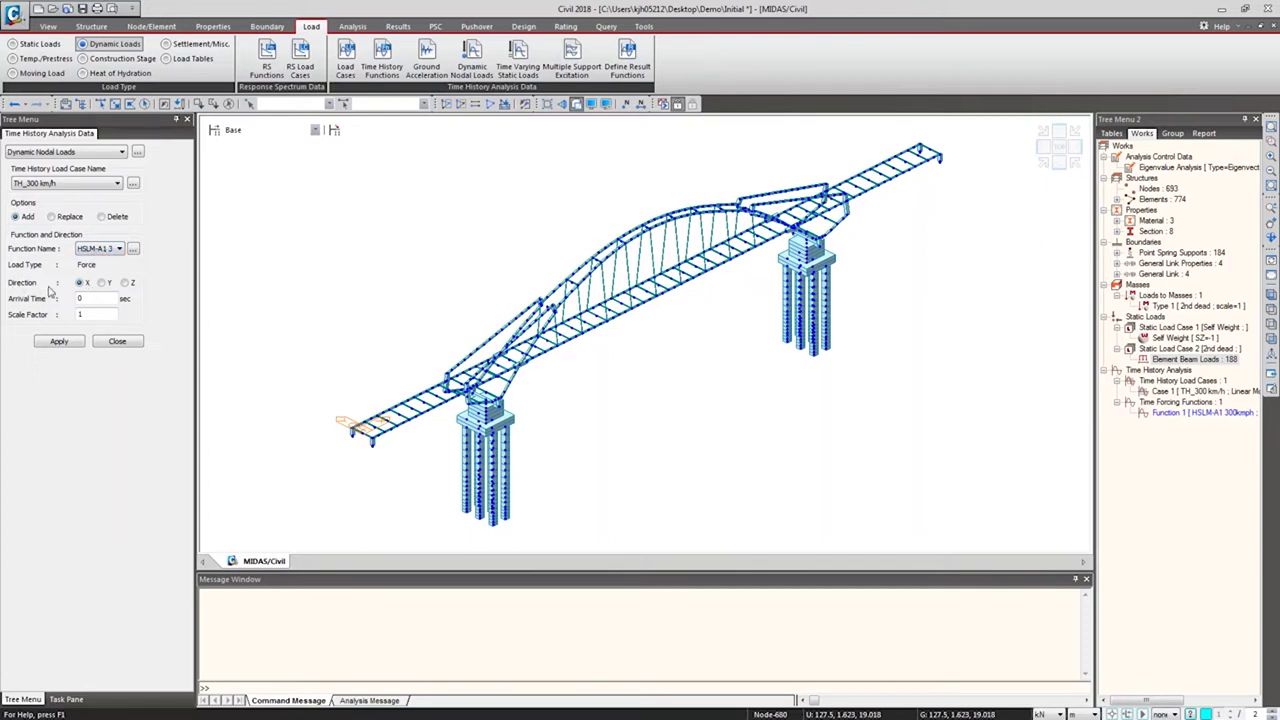
{"action": "left_click", "coordinate": [125, 283]}
{"action": "left_click", "coordinate": [101, 106]}
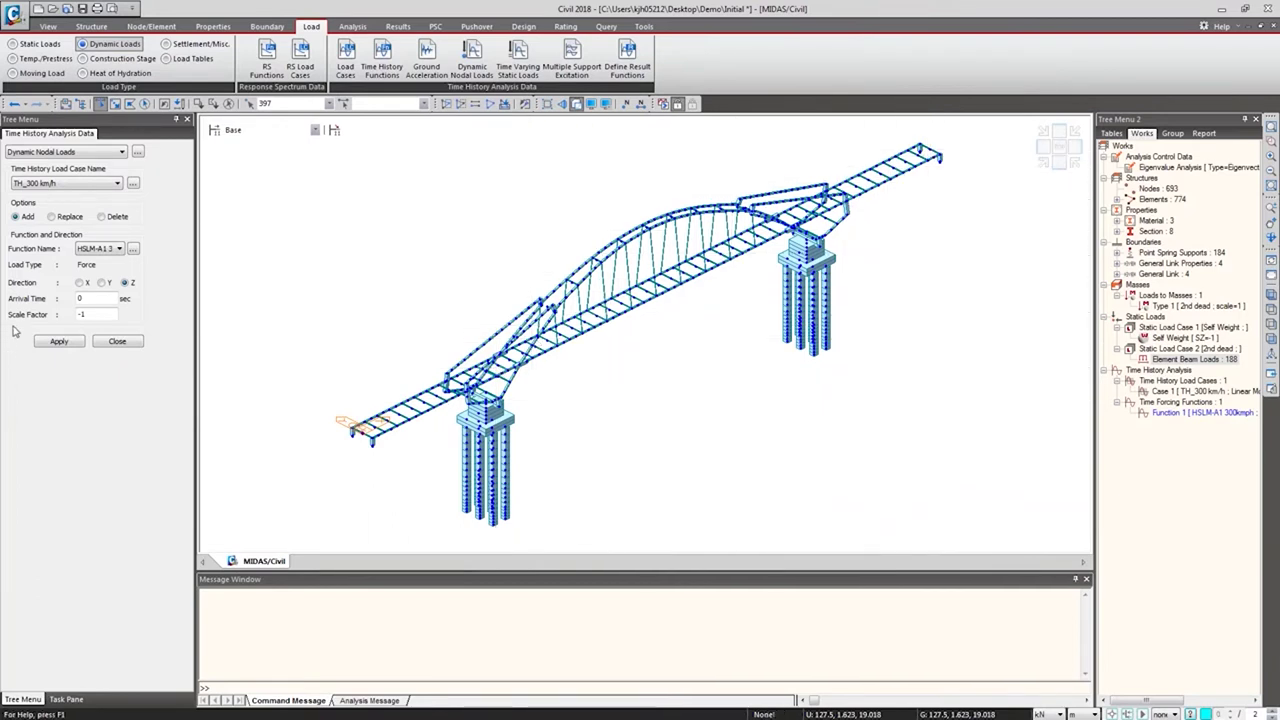
{"action": "left_click", "coordinate": [62, 342]}
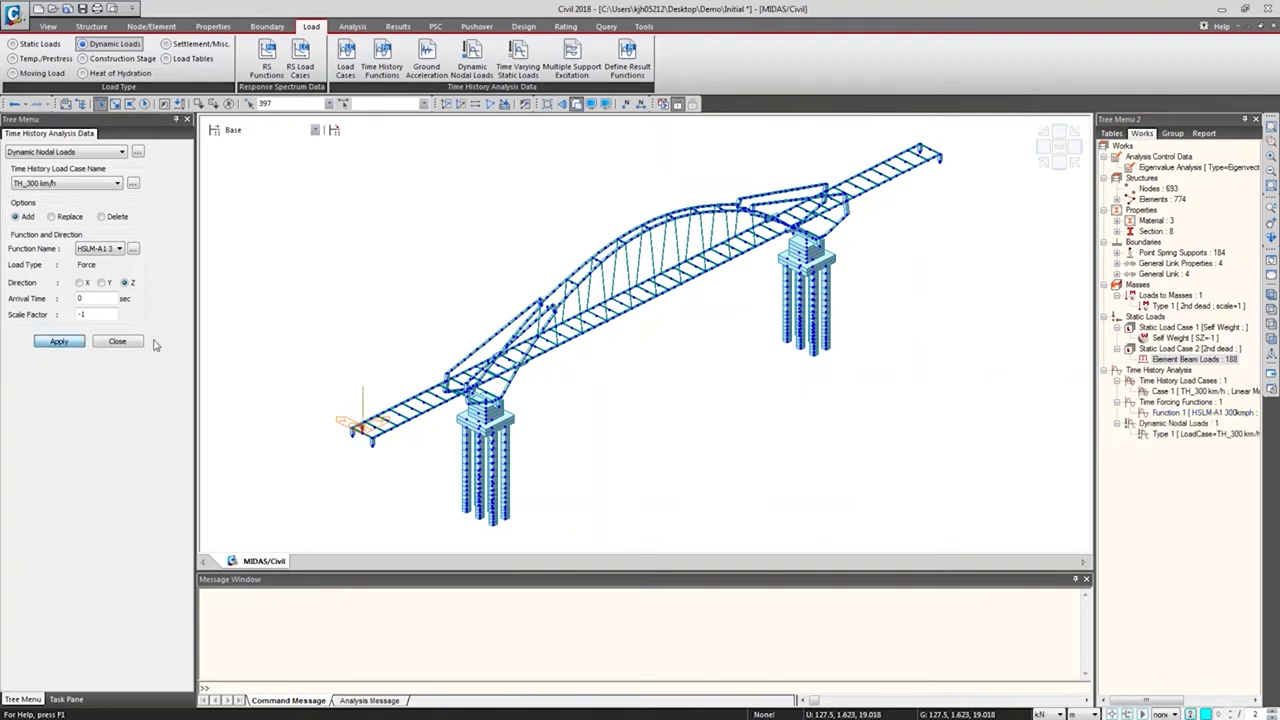
- Select the Deck structure group and activate only its nodes and elements in the model view
{"action": "right_click", "coordinate": [1180, 440]}
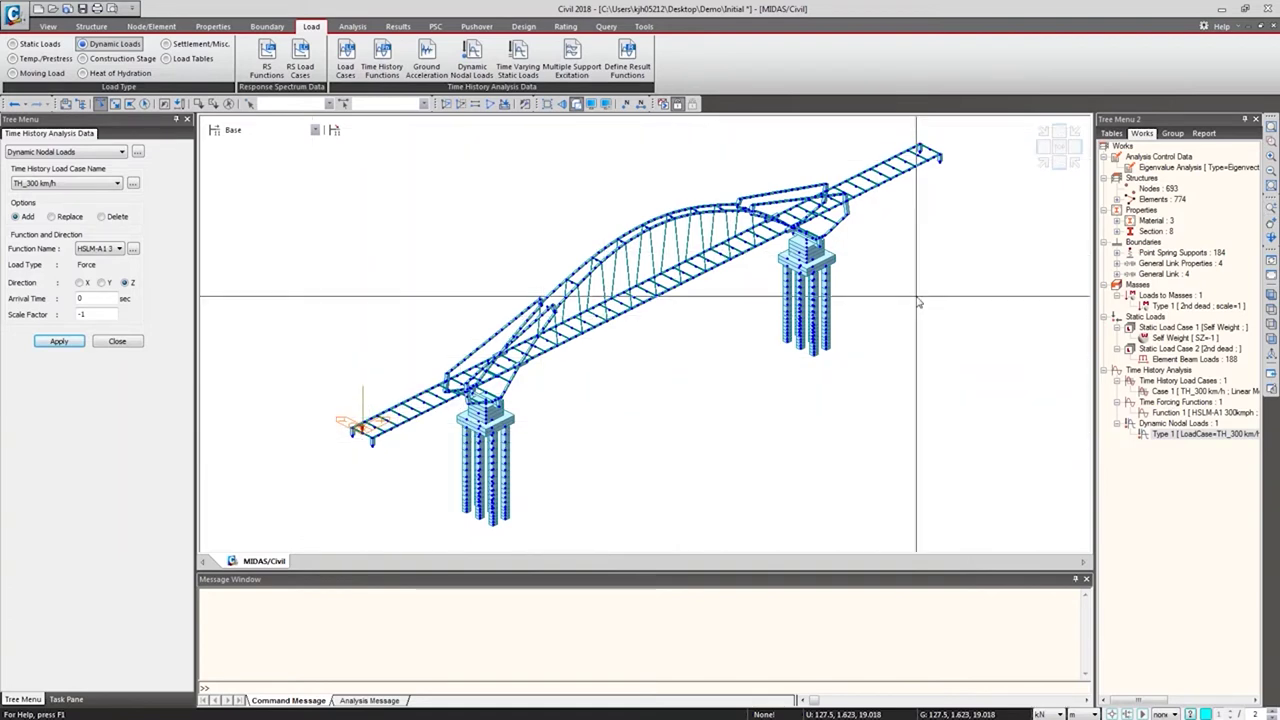
{"action": "left_click", "coordinate": [1173, 134]}
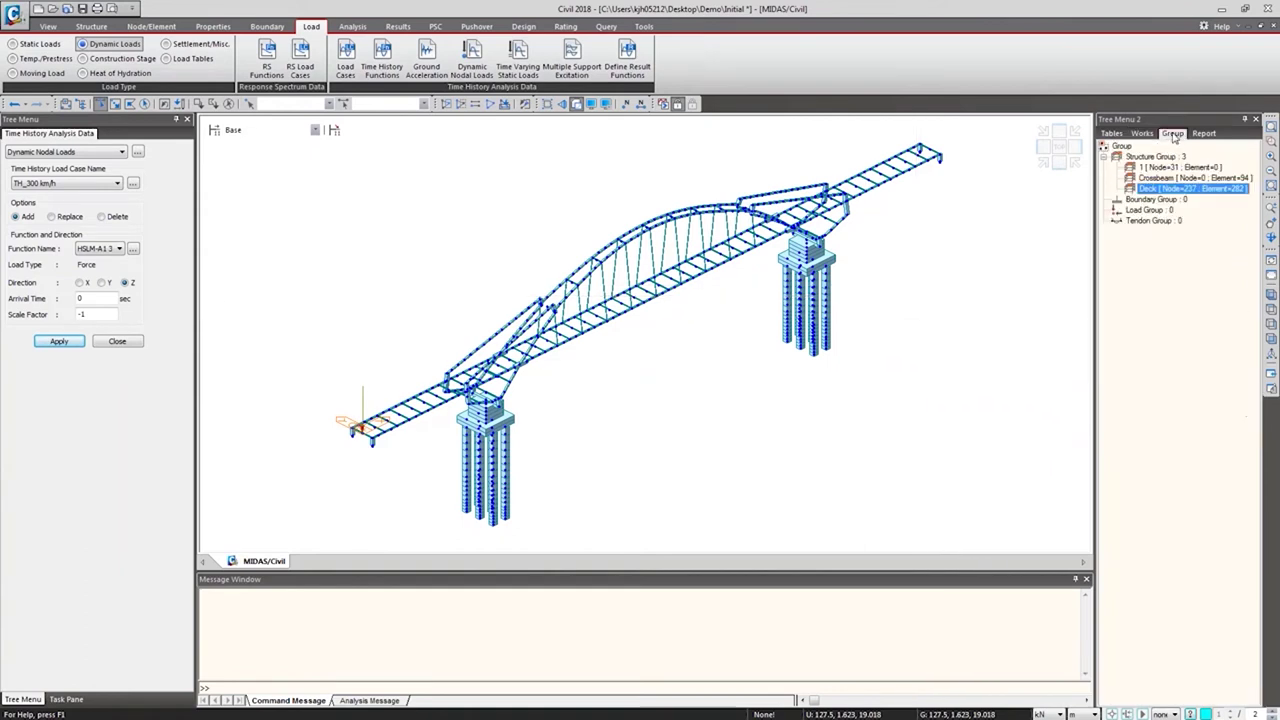
{"action": "double_click", "coordinate": [1186, 195]}
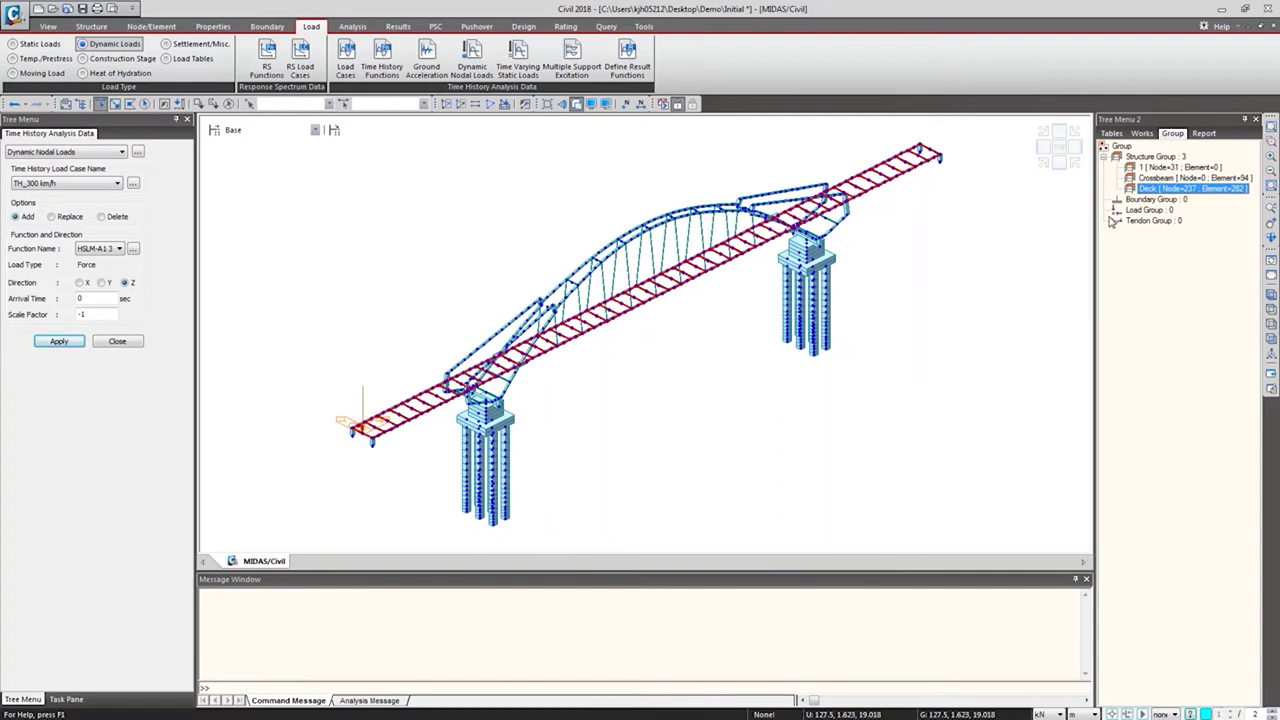
{"action": "key", "text": "F2"}
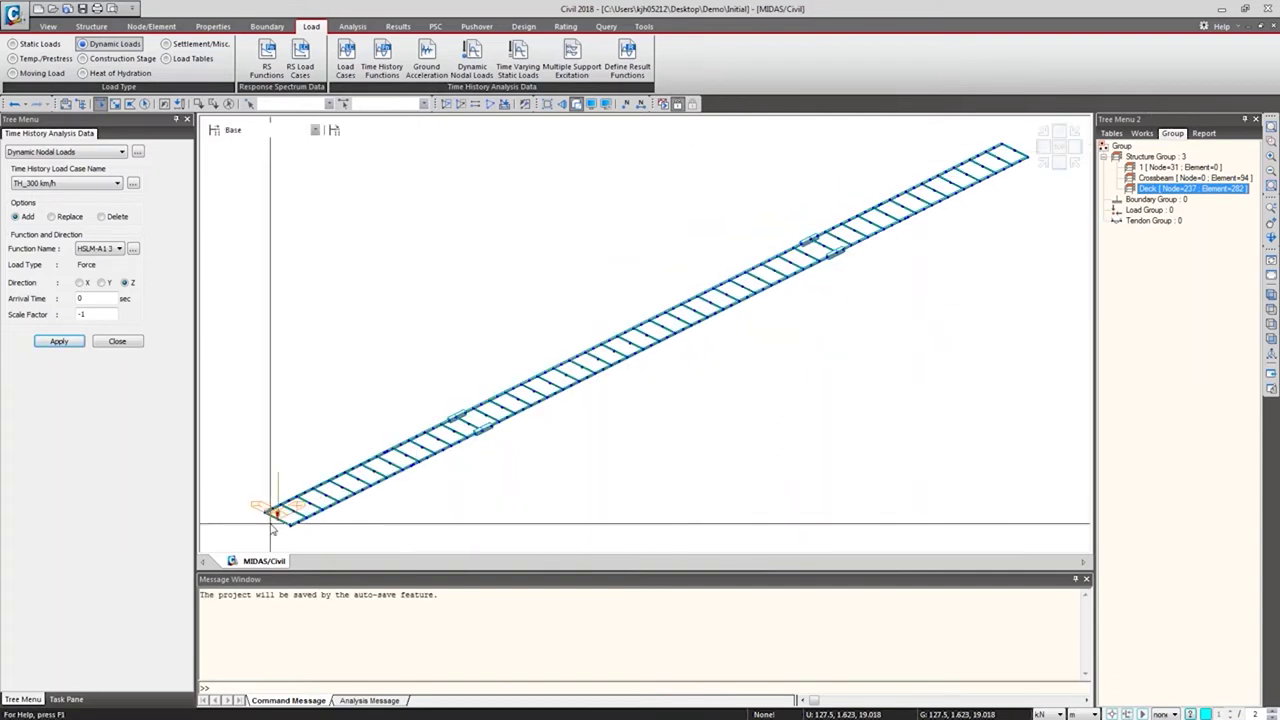
- Display the node numbers to examine the numbering of the middle nodes along the deck, and hide them again
{"action": "left_click", "coordinate": [625, 103]}
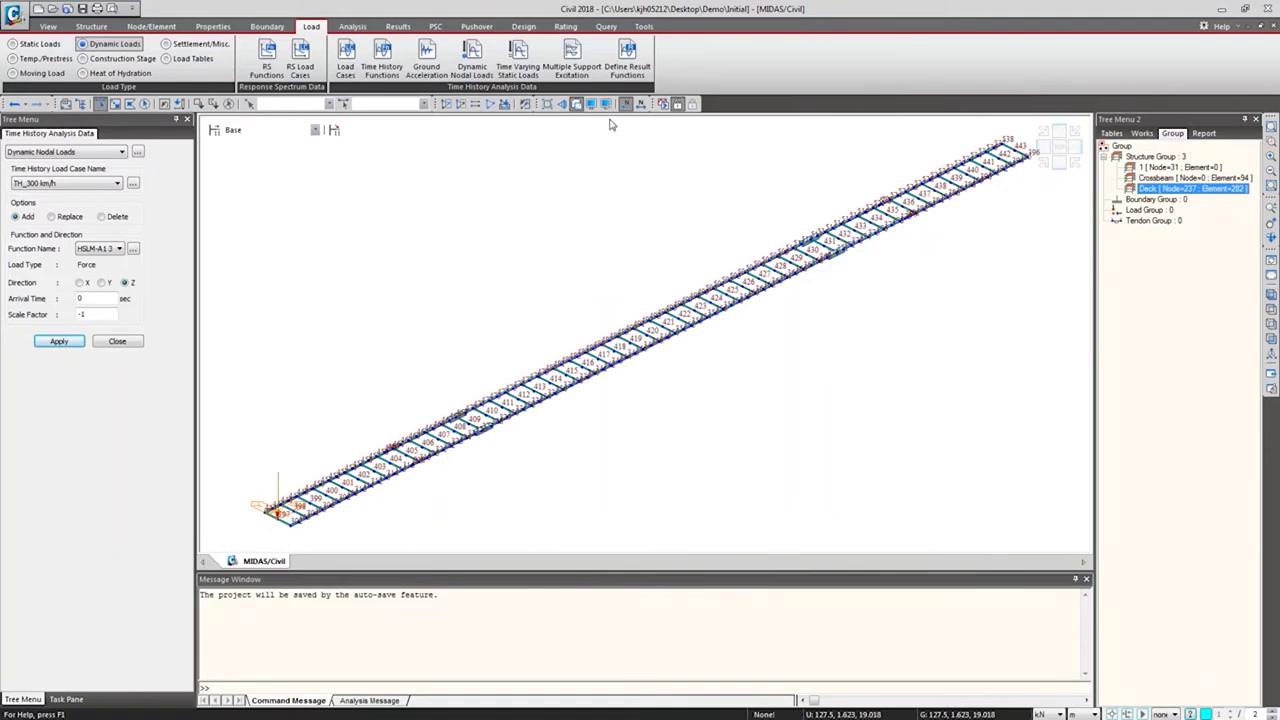
{"action": "scroll", "coordinate": [262, 495], "scroll_direction": "up", "scroll_amount": 5}
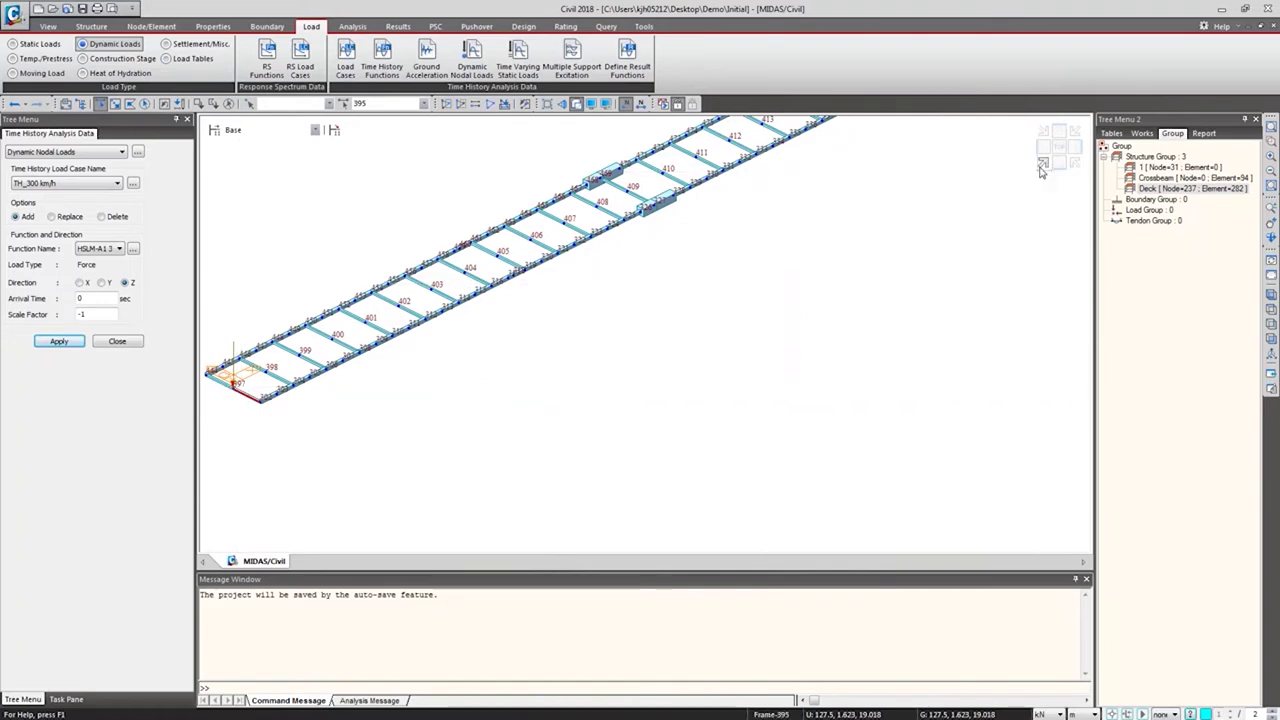
{"action": "scroll", "coordinate": [986, 206], "scroll_direction": "down", "scroll_amount": 3}
{"action": "scroll", "coordinate": [1011, 277], "scroll_direction": "up", "scroll_amount": 2}
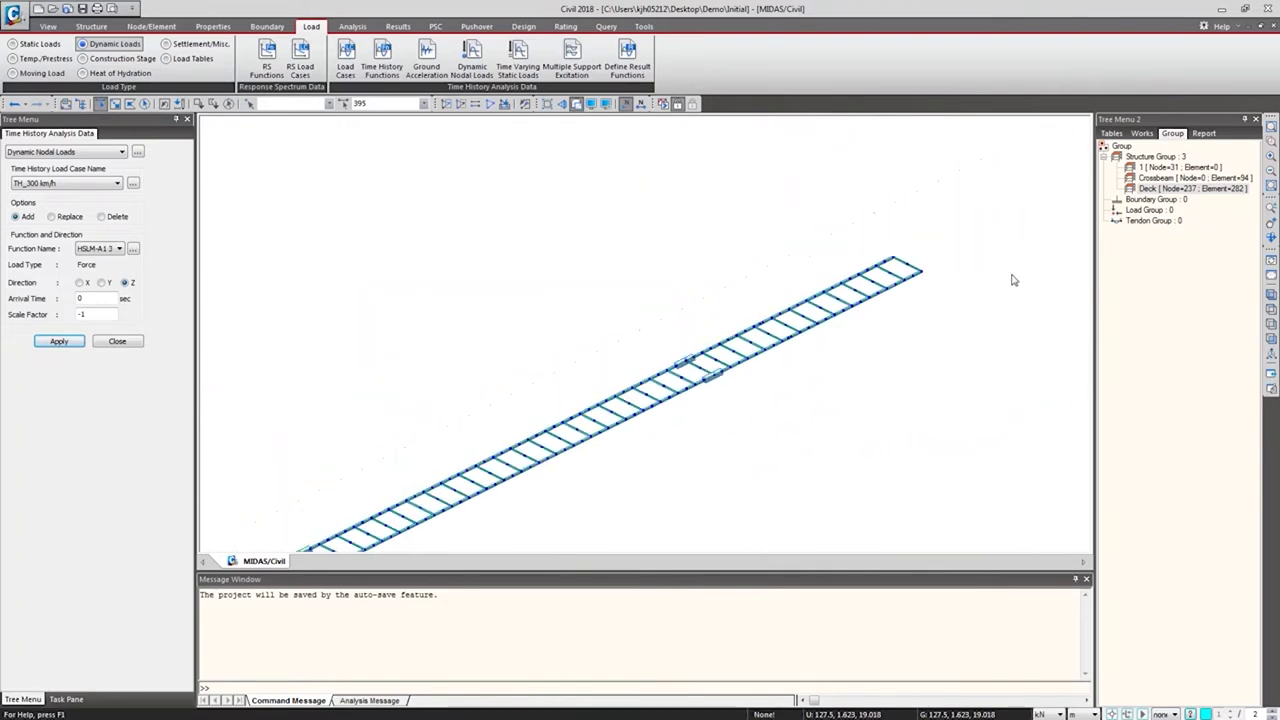
{"action": "middle_click_drag", "start_coordinate": [866, 290], "coordinate": [995, 180]}
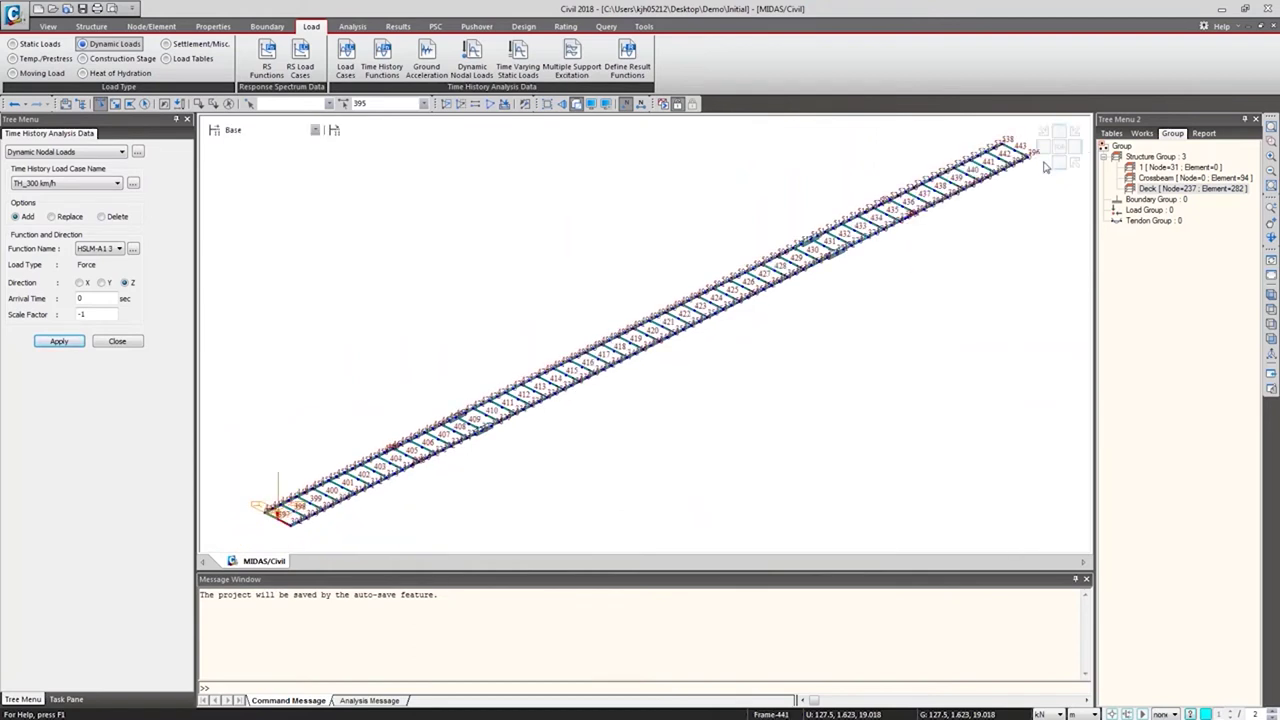
{"action": "left_click", "coordinate": [624, 105]}
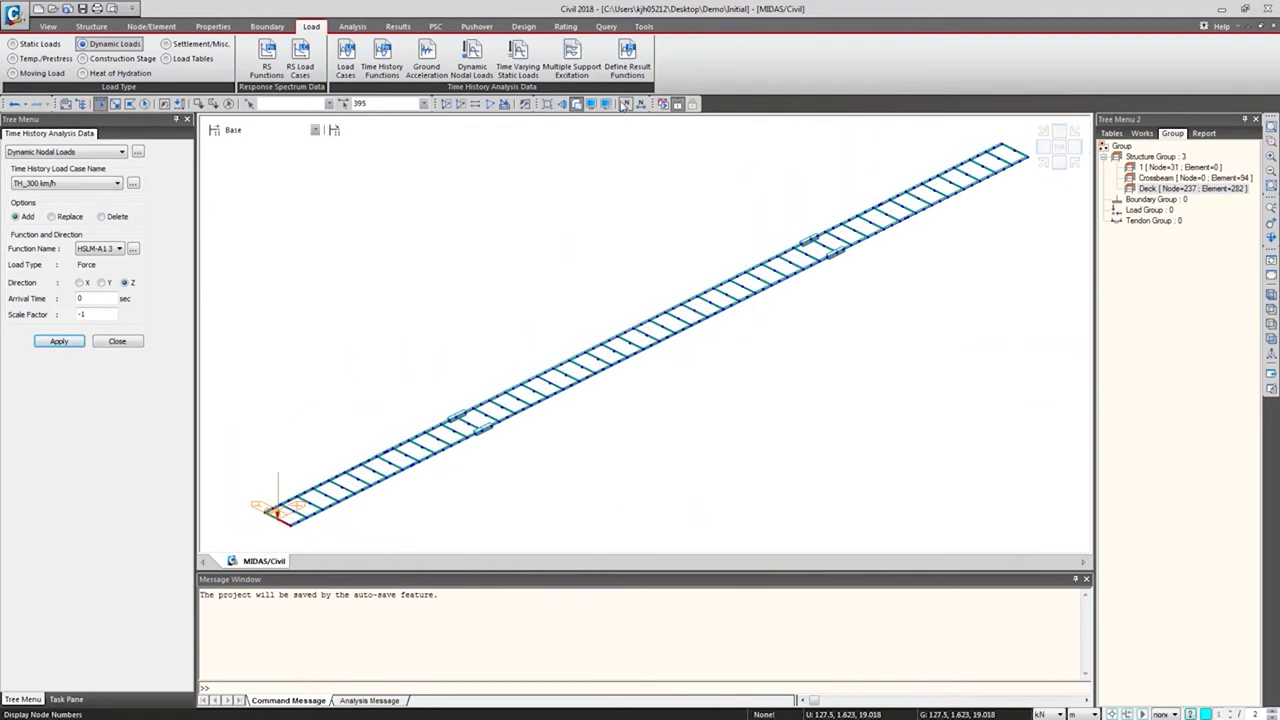
- Open the MCT Command Shell and insert the model's existing data for the *DYN-NLOAD command
{"action": "left_click", "coordinate": [644, 27]}
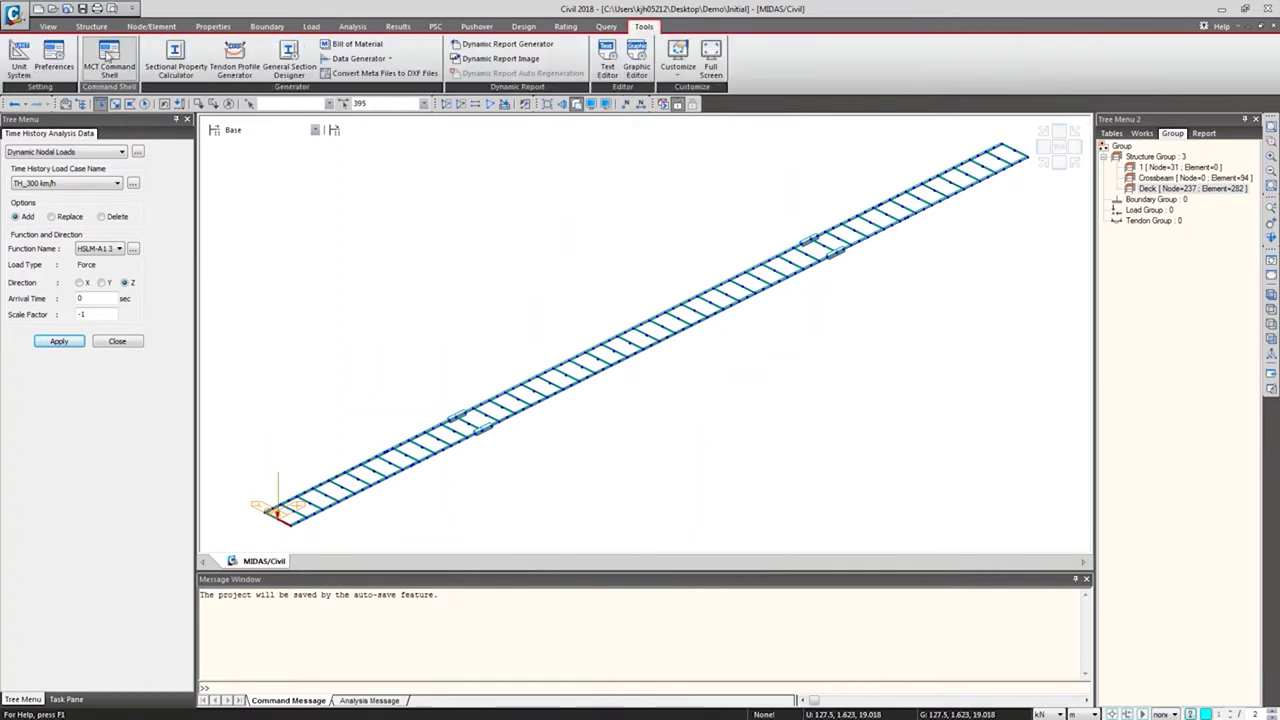
{"action": "left_click", "coordinate": [110, 57]}
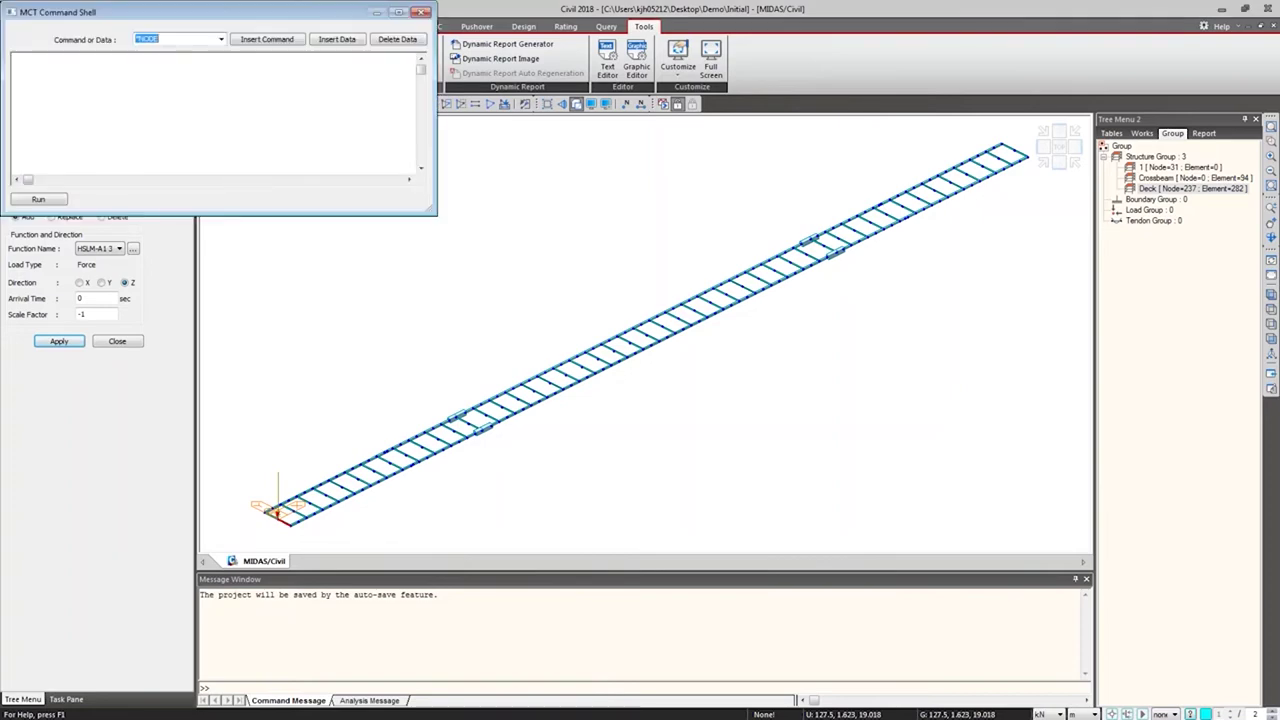
{"action": "left_click", "coordinate": [431, 133]}
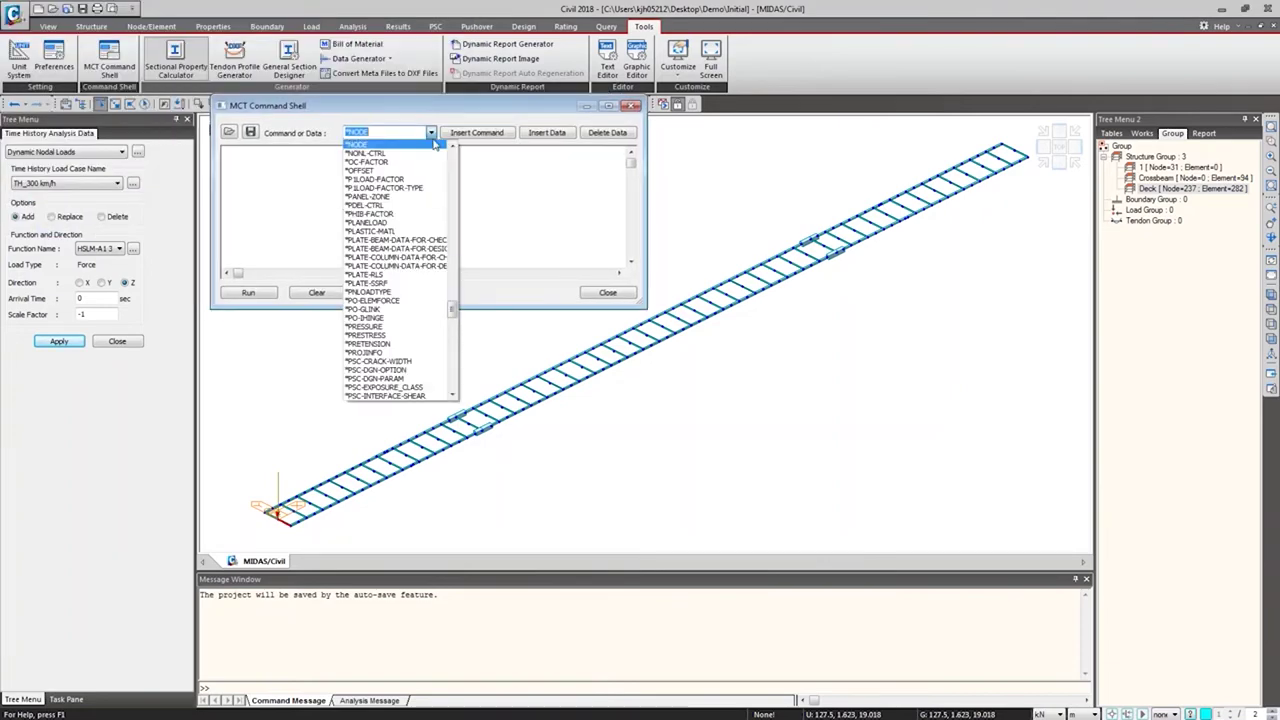
{"action": "mouse_move", "coordinate": [454, 310]}
{"action": "left_mouse_down"}
{"action": "mouse_move", "coordinate": [451, 160]}
{"action": "mouse_move", "coordinate": [443, 349]}
{"action": "mouse_move", "coordinate": [462, 305]}
{"action": "left_mouse_up"}
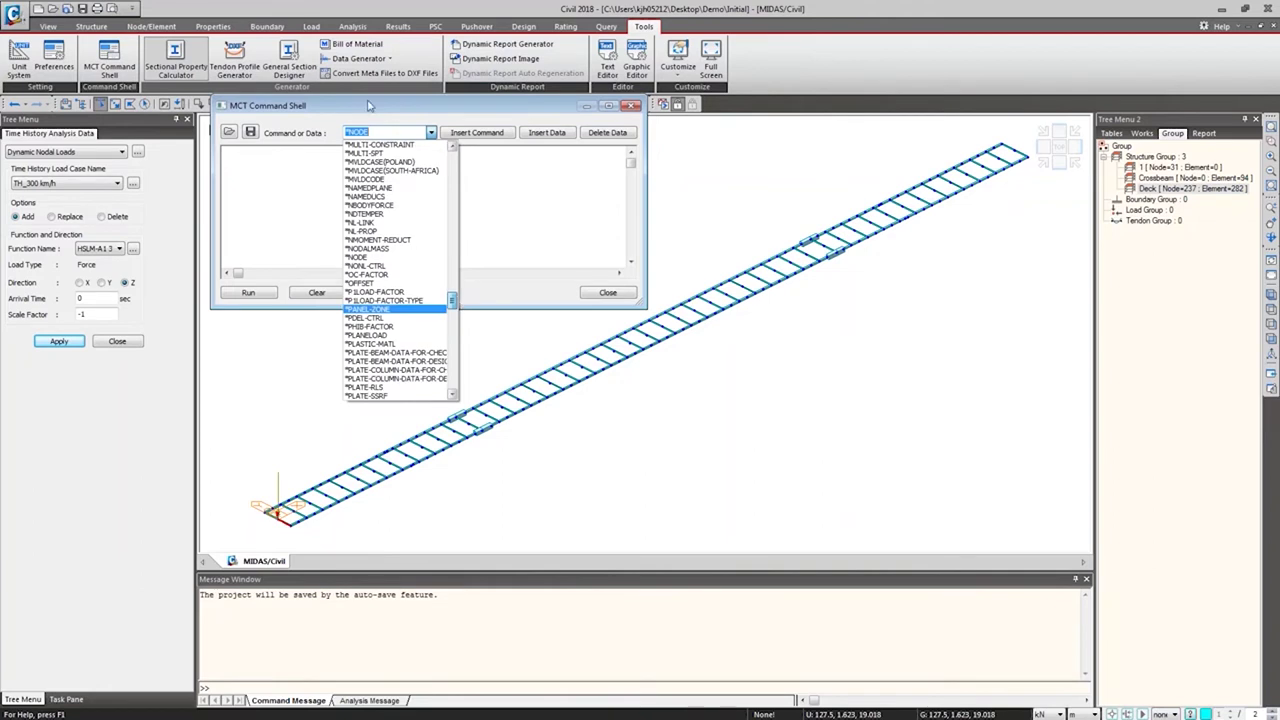
{"action": "left_click", "coordinate": [368, 132]}
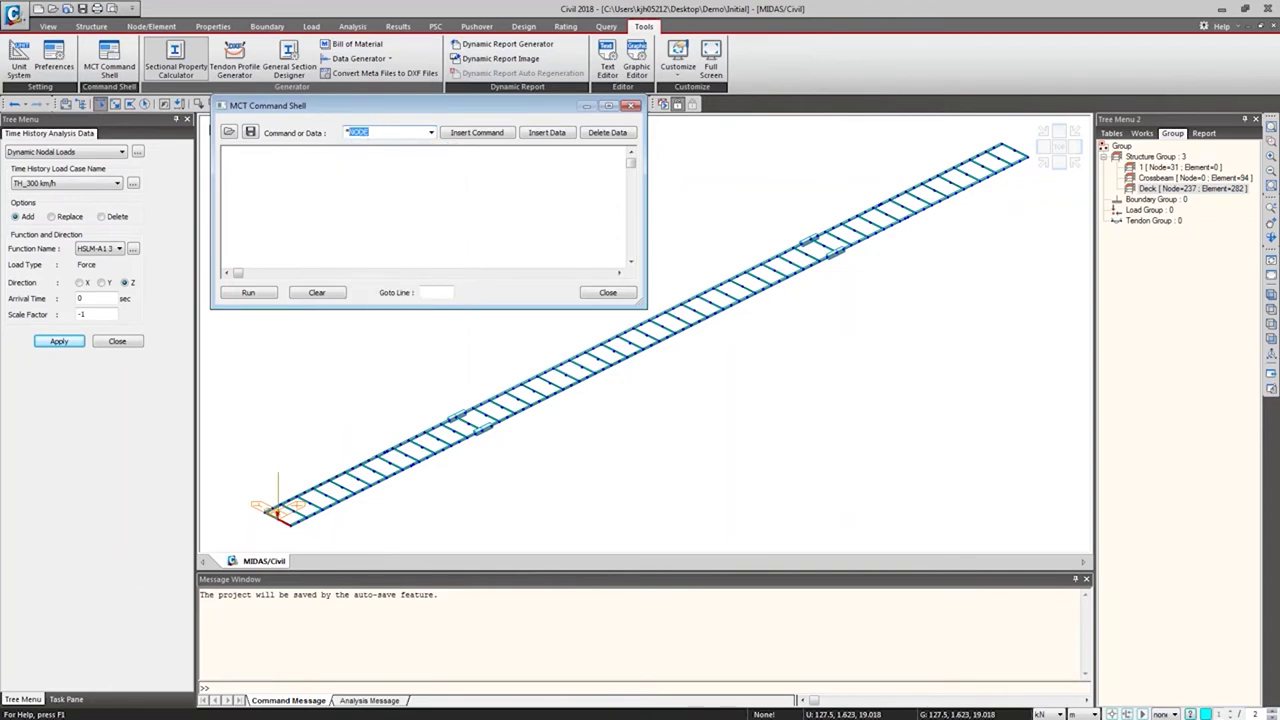
{"action": "type", "text": "*DYN-NLOA"}
{"action": "left_click", "coordinate": [547, 133]}
{"action": "left_click", "coordinate": [529, 194]}
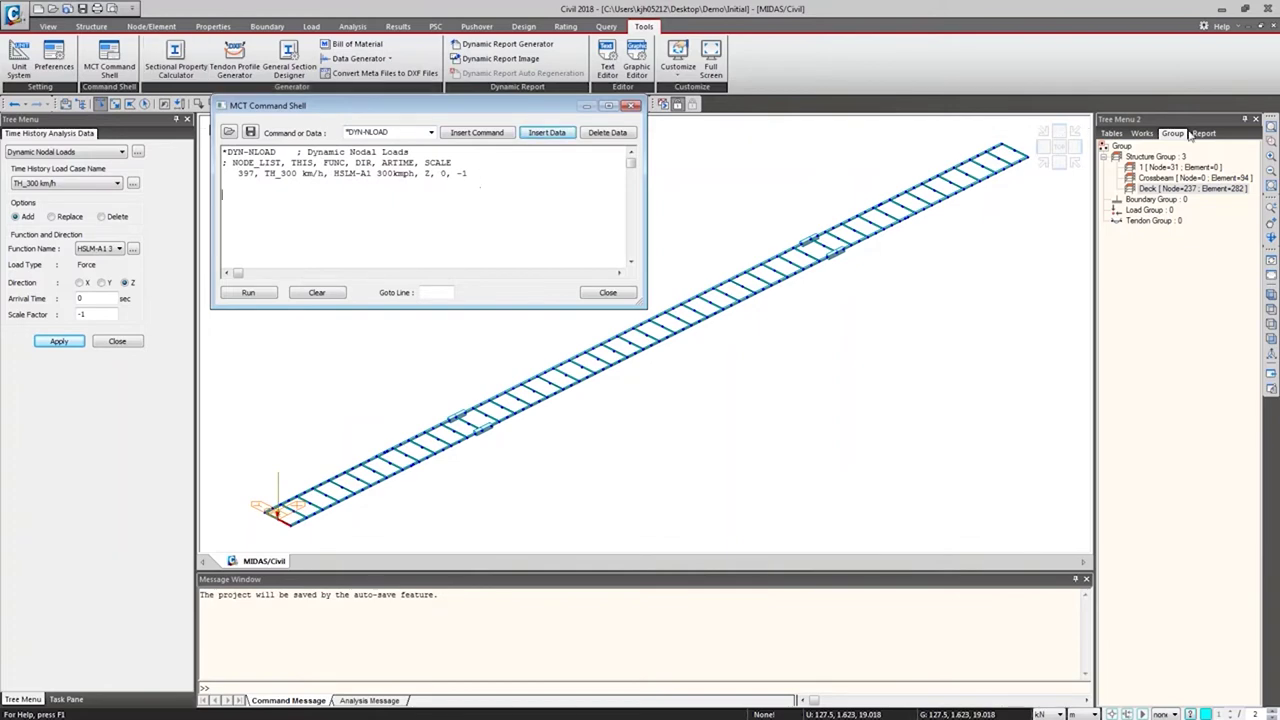
- Select the Type 1 dynamic nodal load in the Works tree and copy the node 397 data line from the command shell
{"action": "left_click", "coordinate": [1141, 133]}
{"action": "left_click", "coordinate": [1172, 440]}
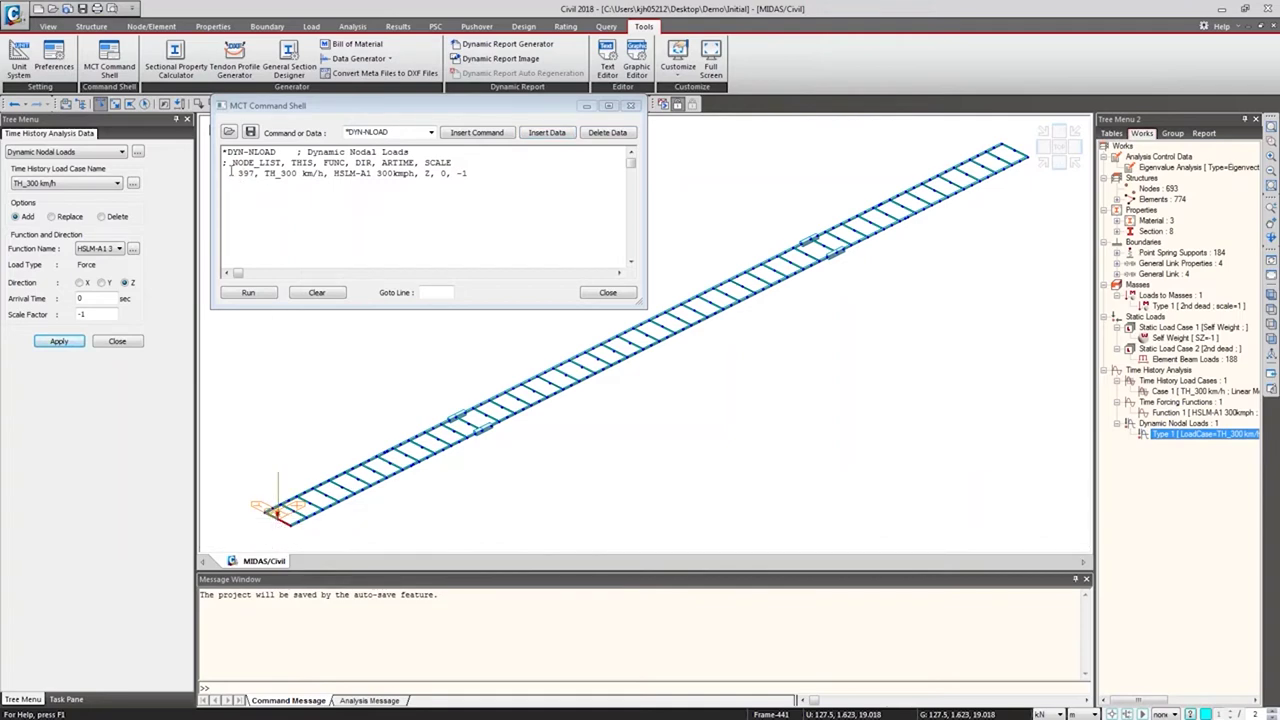
{"action": "left_click", "coordinate": [293, 173]}
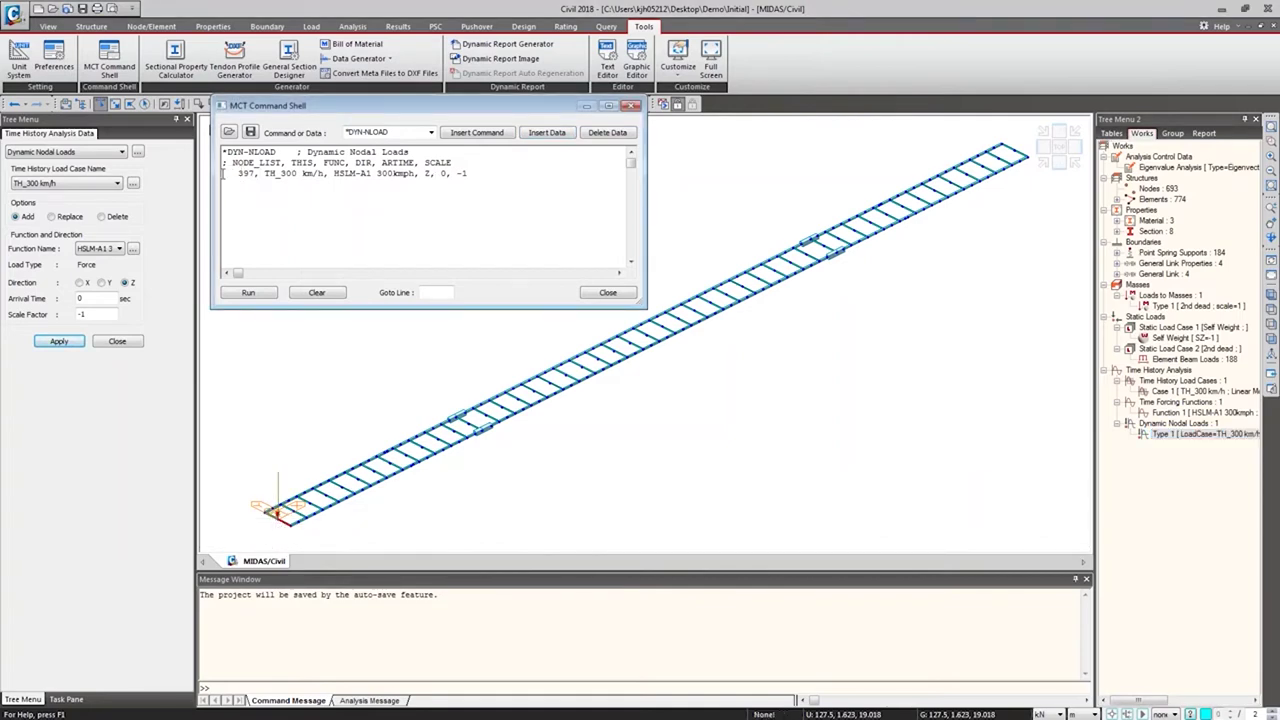
{"action": "left_click_drag", "start_coordinate": [217, 173], "coordinate": [548, 179]}
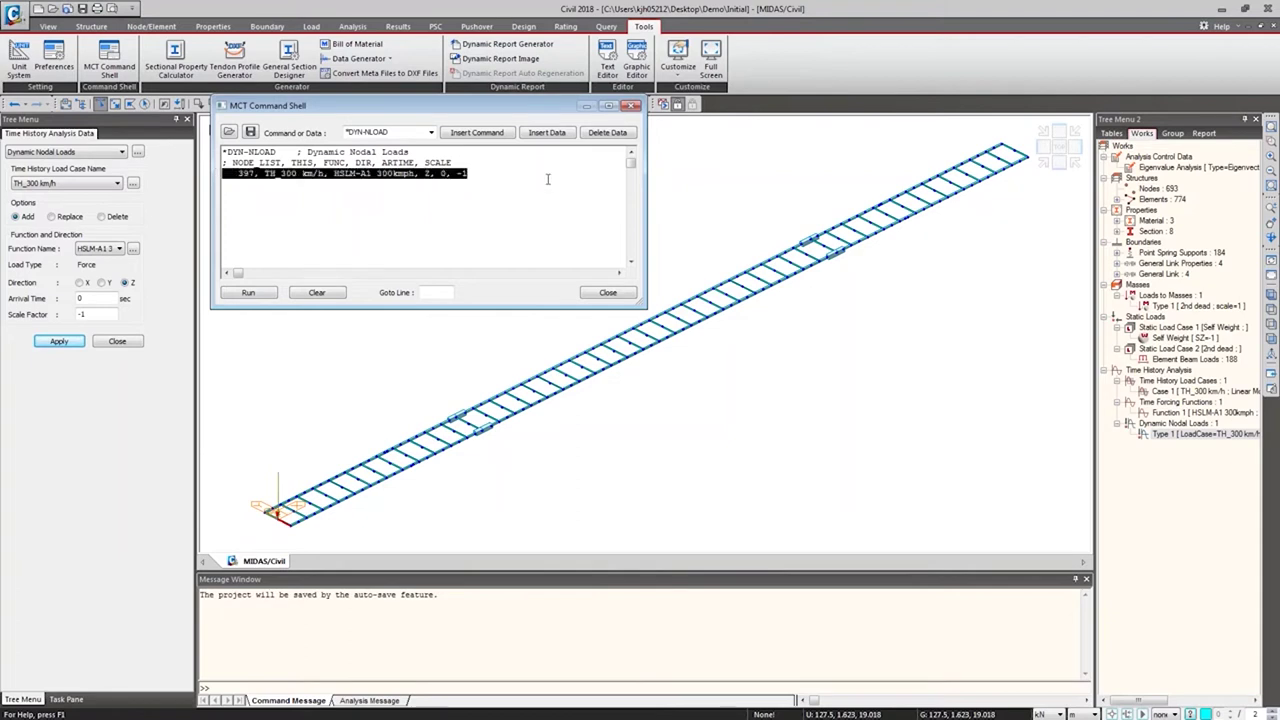
{"action": "left_click", "coordinate": [482, 173]}
{"action": "key", "text": "shift+Home"}
- Switch to the Excel workbook Dynamic Point Load - HSLM-A1 300kmph.xlsx and clear the old load rows in columns A to I, keeping row 1
{"action": "key", "text": "alt+Tab"}
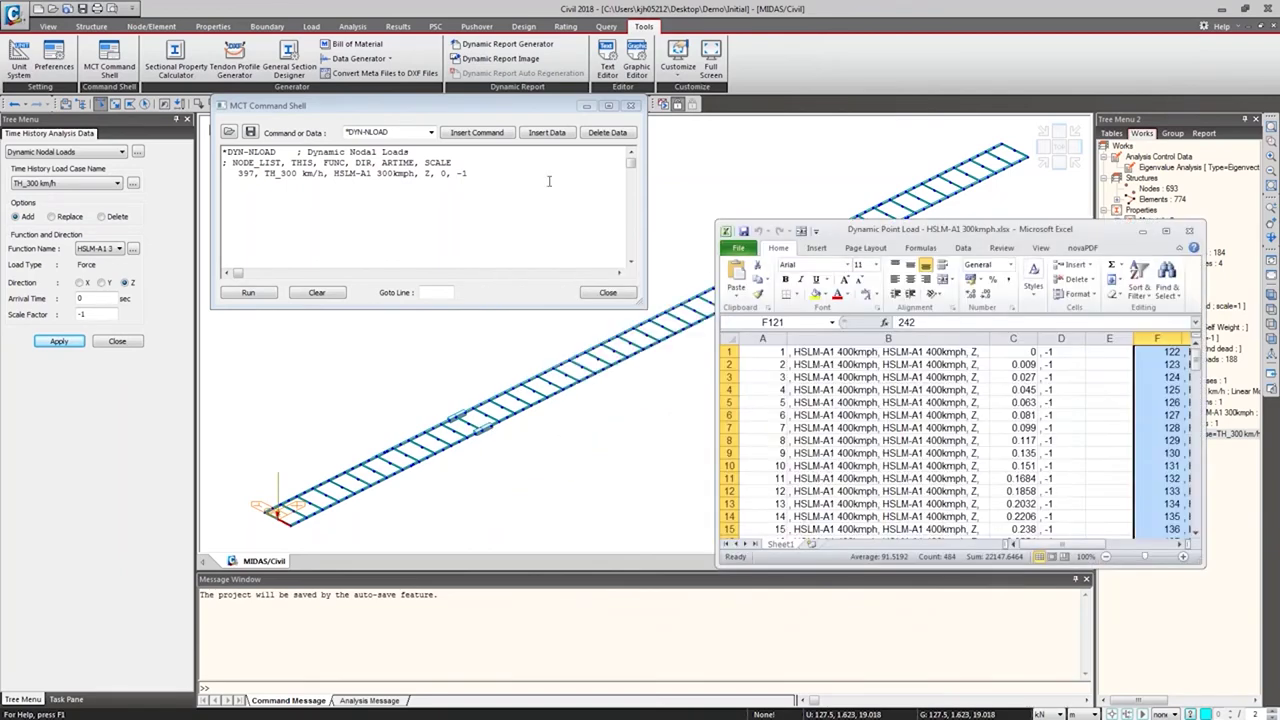
{"action": "left_click", "coordinate": [1086, 247]}
{"action": "left_click_drag", "start_coordinate": [977, 234], "coordinate": [692, 6]}
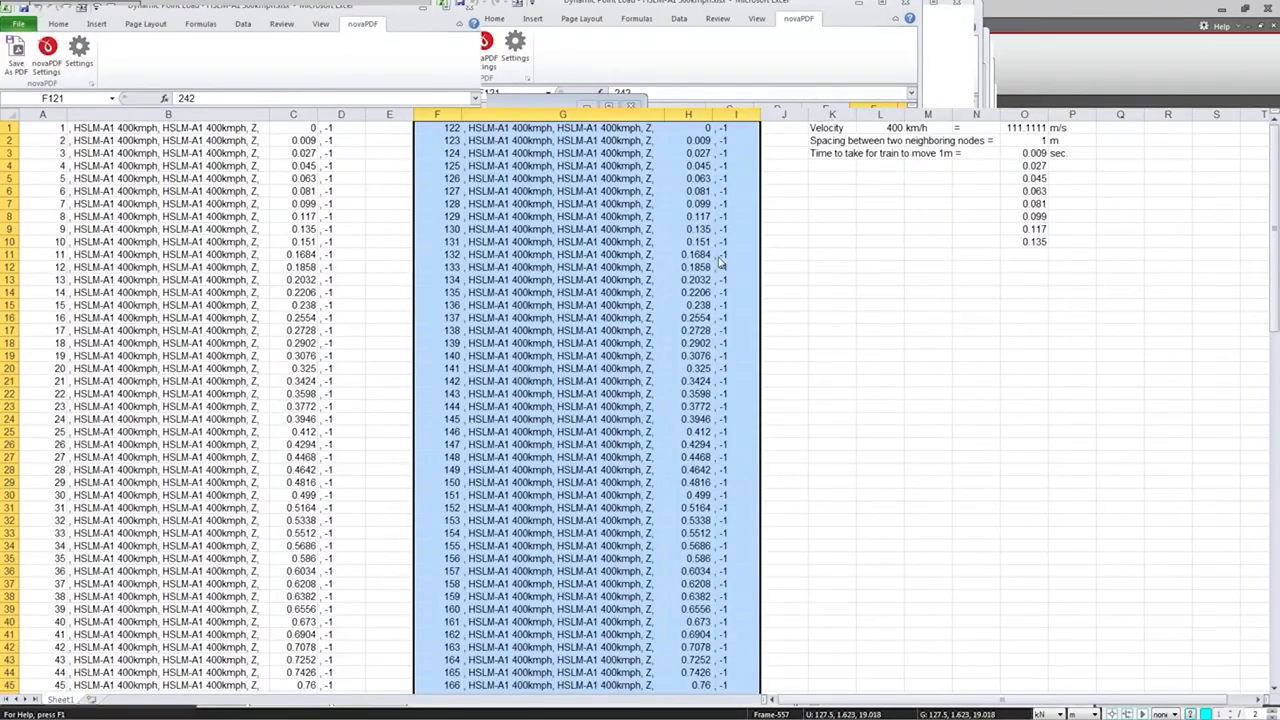
{"action": "left_click", "coordinate": [733, 277]}
{"action": "scroll", "coordinate": [695, 518], "scroll_direction": "down", "scroll_amount": 12}
{"action": "scroll", "coordinate": [694, 518], "scroll_direction": "down", "scroll_amount": 17}
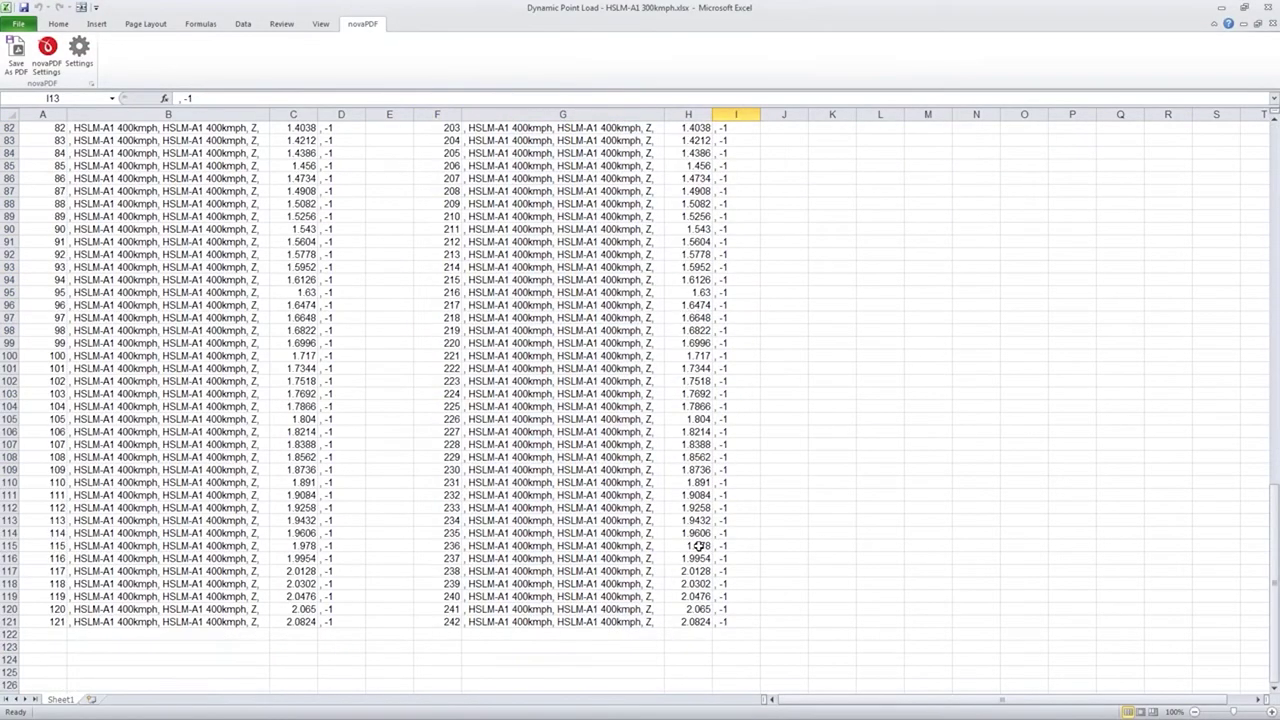
{"action": "left_click_drag", "start_coordinate": [729, 577], "coordinate": [60, 135]}
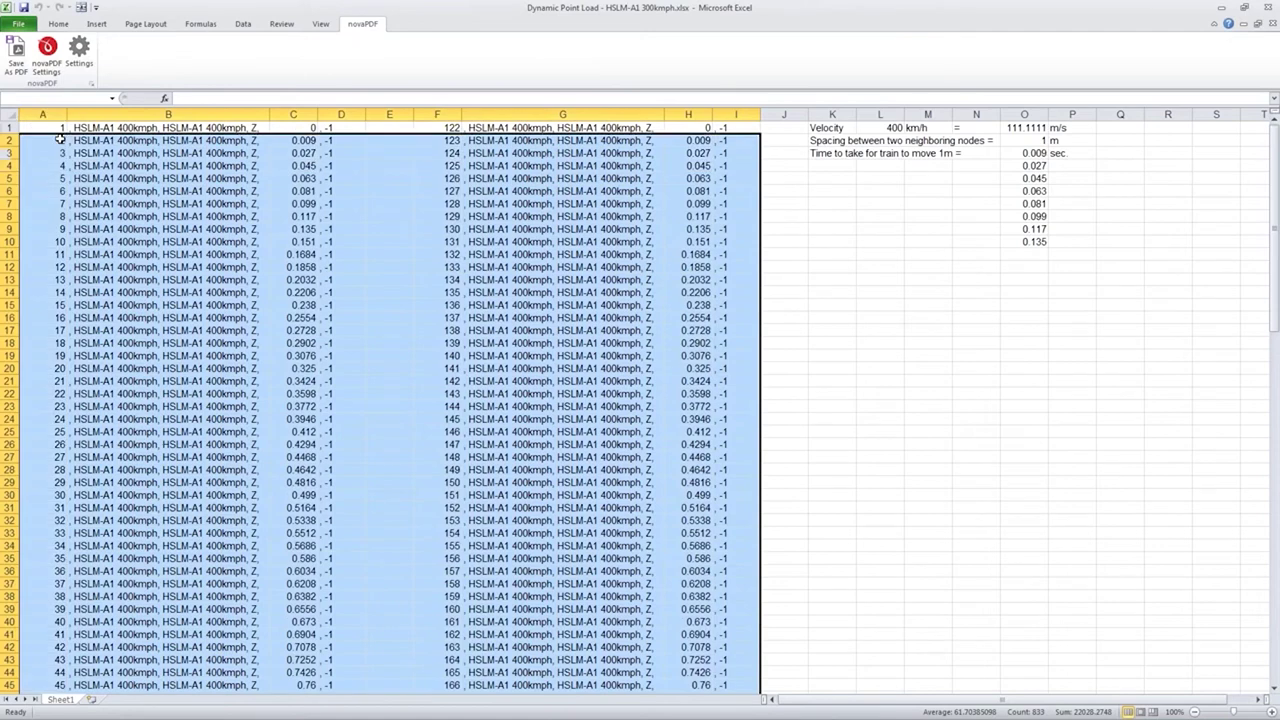
{"action": "key", "text": "Delete"}
{"action": "scroll", "coordinate": [300, 220], "scroll_direction": "up", "scroll_amount": 20}
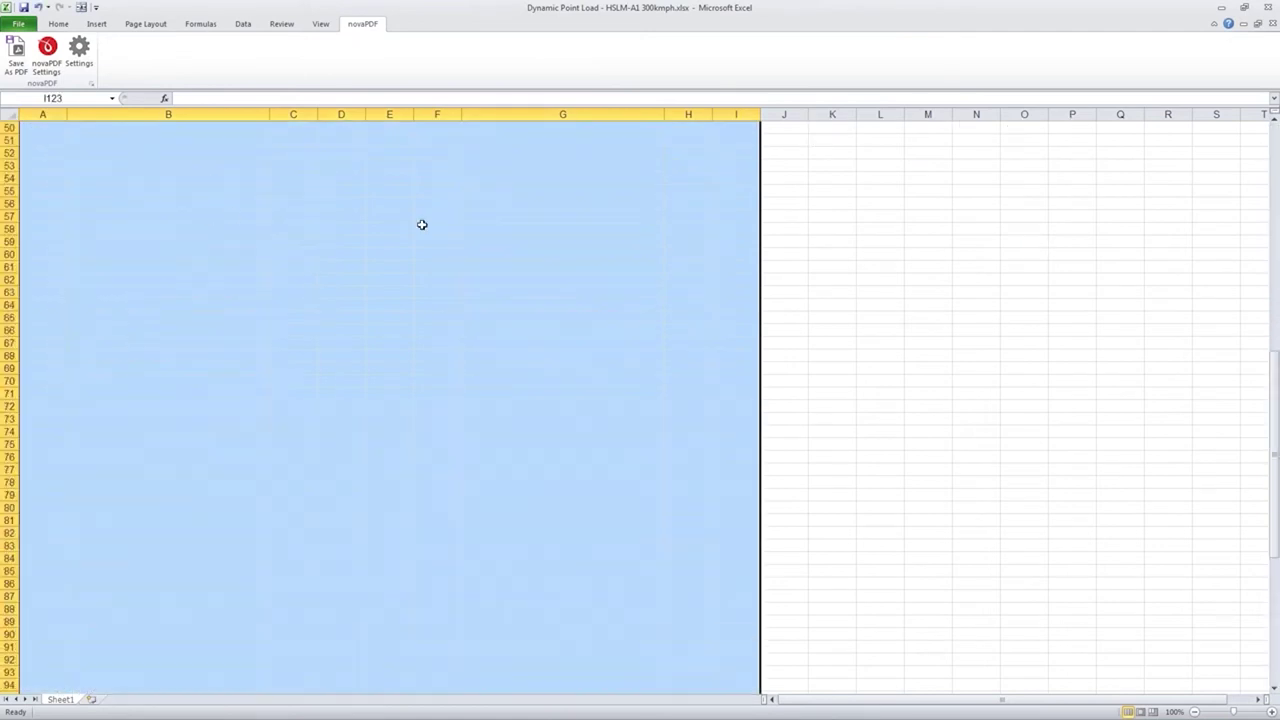
- Enter the copied line 397, TH_300 km/h, HSLM-A1 300kmph, Z, 0, -1 in cell A2, below the old sample row
{"action": "left_click", "coordinate": [290, 215]}
{"action": "left_click_drag", "start_coordinate": [42, 127], "coordinate": [725, 127]}
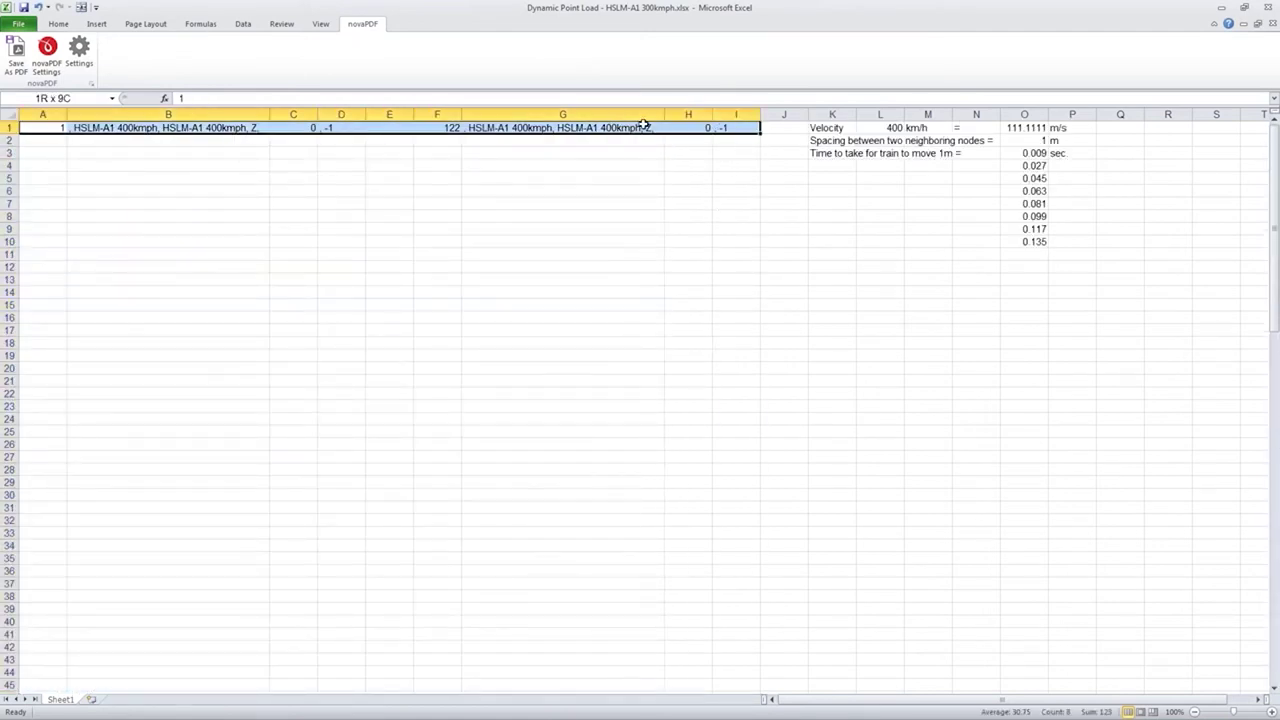
{"action": "left_click", "coordinate": [46, 140]}
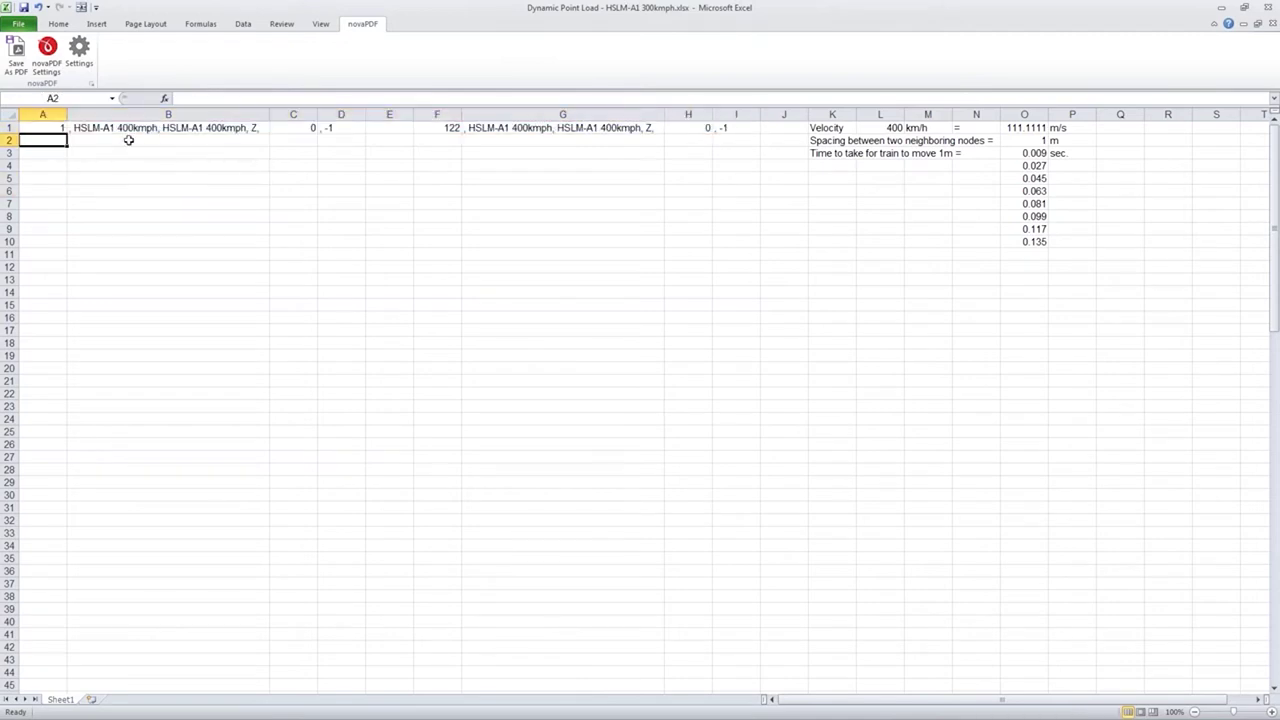
{"action": "type", "text": "397, TH_300 km/h, HSLM-A1 300kmph, Z, 0, -1"}
{"action": "left_click", "coordinate": [437, 152]}
- Remove the second sample load entry from cells F1:I1
{"action": "left_click_drag", "start_coordinate": [688, 127], "coordinate": [719, 127]}
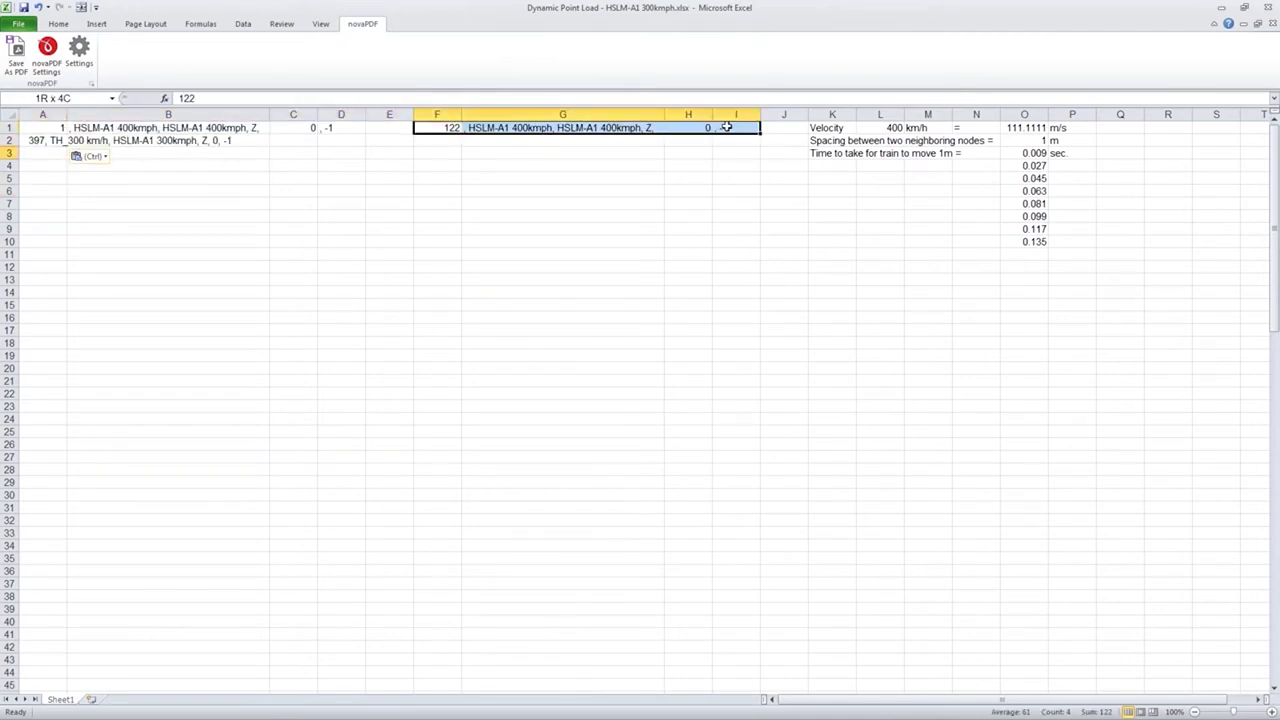
{"action": "left_click", "coordinate": [574, 166]}
{"action": "left_click", "coordinate": [428, 130]}
{"action": "left_click_drag", "start_coordinate": [428, 130], "coordinate": [720, 128]}
{"action": "key", "text": "ctrl+x"}
{"action": "left_click", "coordinate": [103, 171]}
{"action": "key", "text": "ctrl+v"}
- Split the load line so A2 holds only 397 and B2 holds the text from the comma before TH_300 km/h onward
{"action": "left_click", "coordinate": [37, 141]}
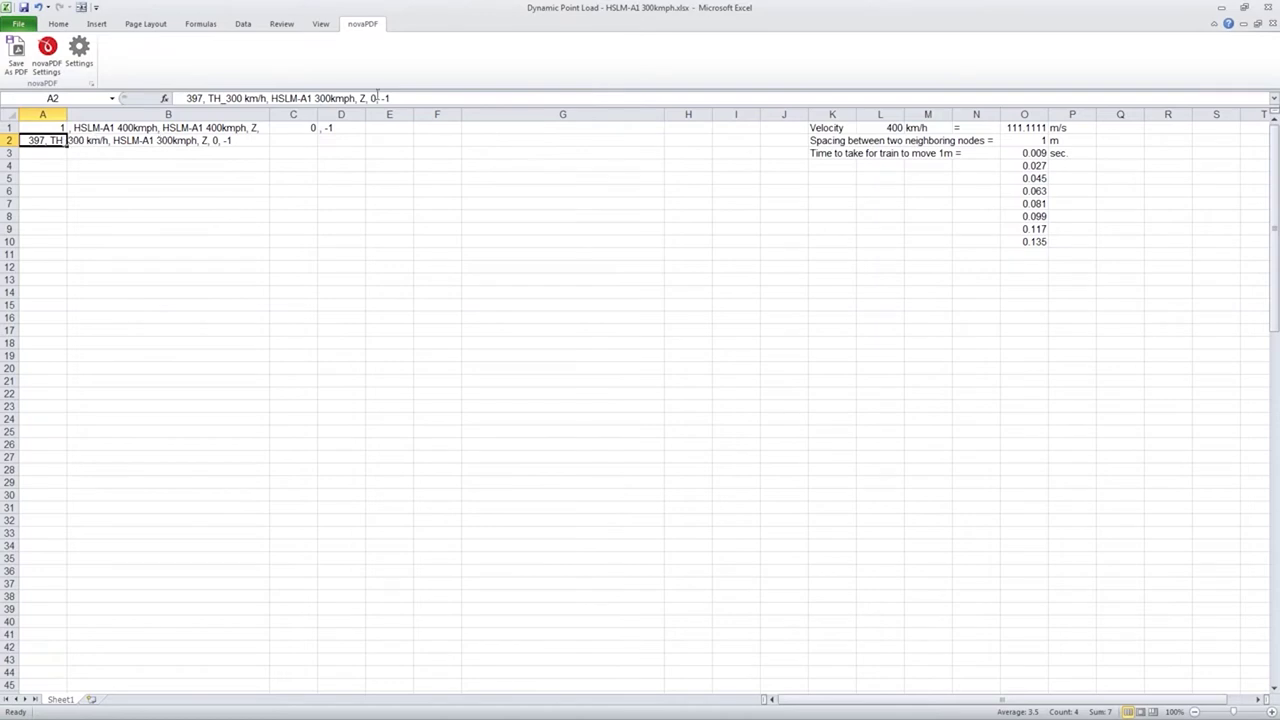
{"action": "left_click", "coordinate": [227, 98]}
{"action": "key", "text": "shift+End"}
{"action": "left_click_drag", "start_coordinate": [224, 100], "coordinate": [207, 101], "text": "shift"}
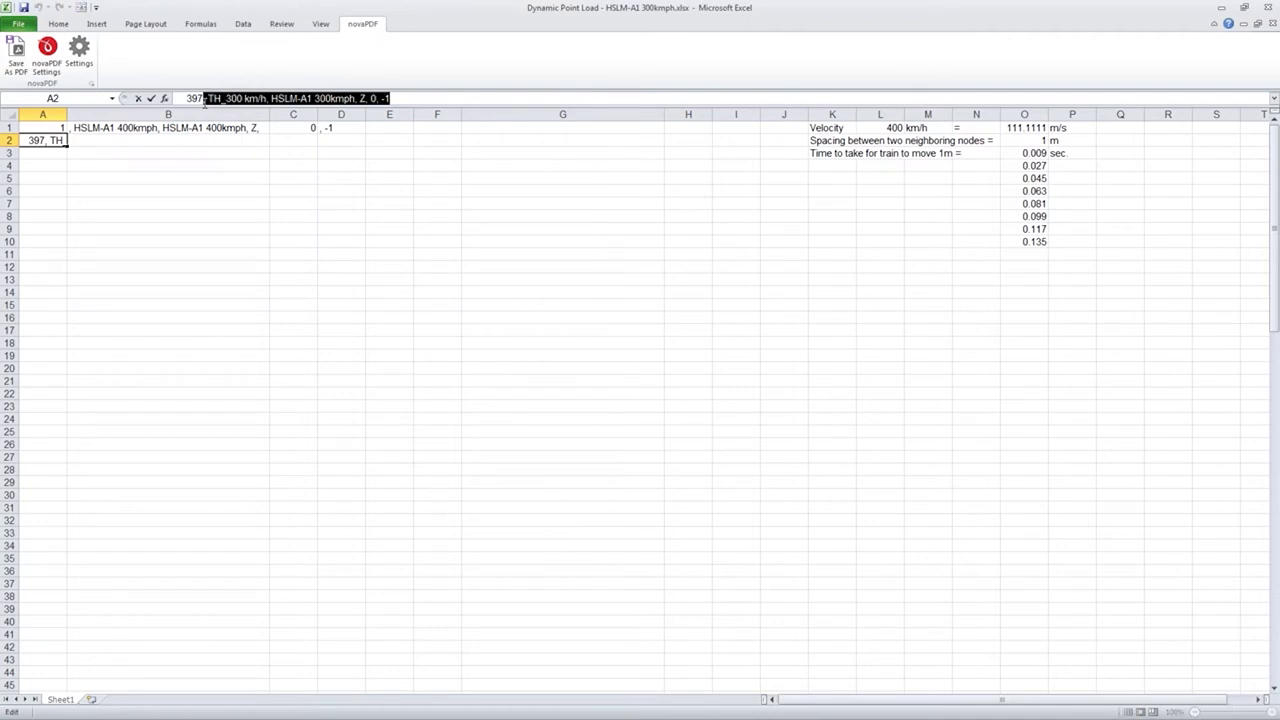
{"action": "key", "text": "ctrl+x"}
{"action": "left_click", "coordinate": [129, 141]}
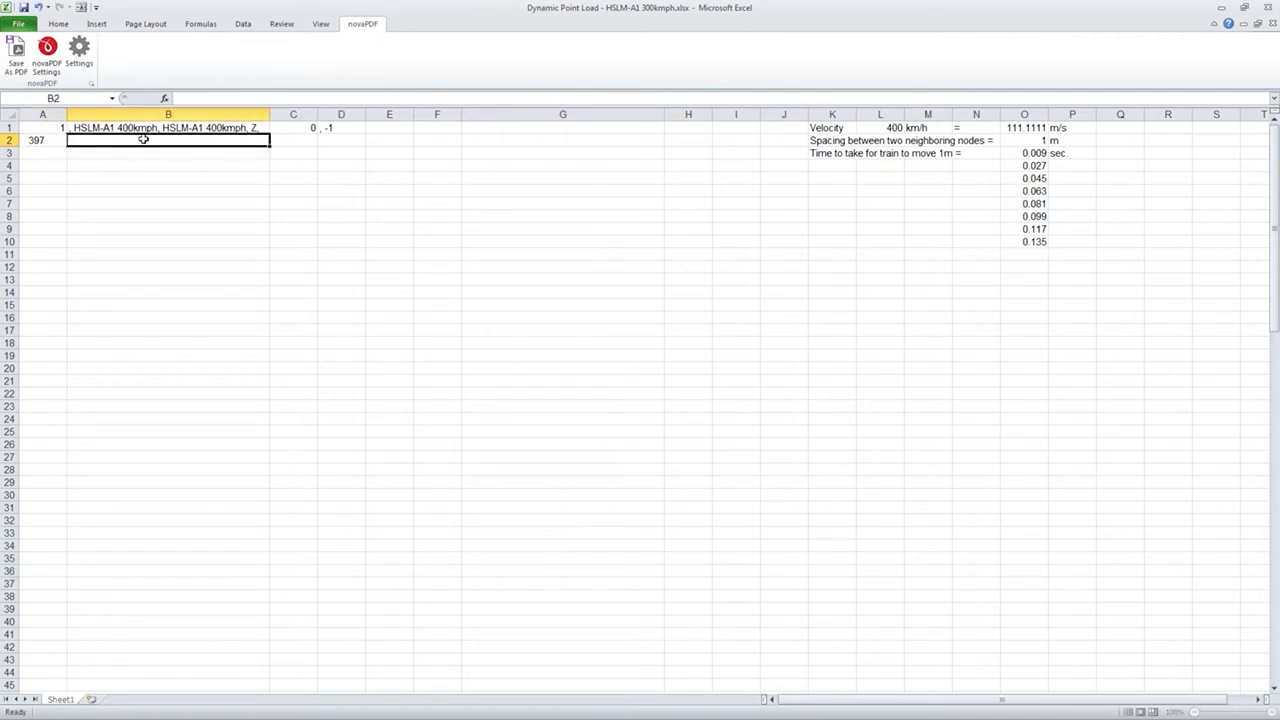
{"action": "key", "text": "ctrl+v"}
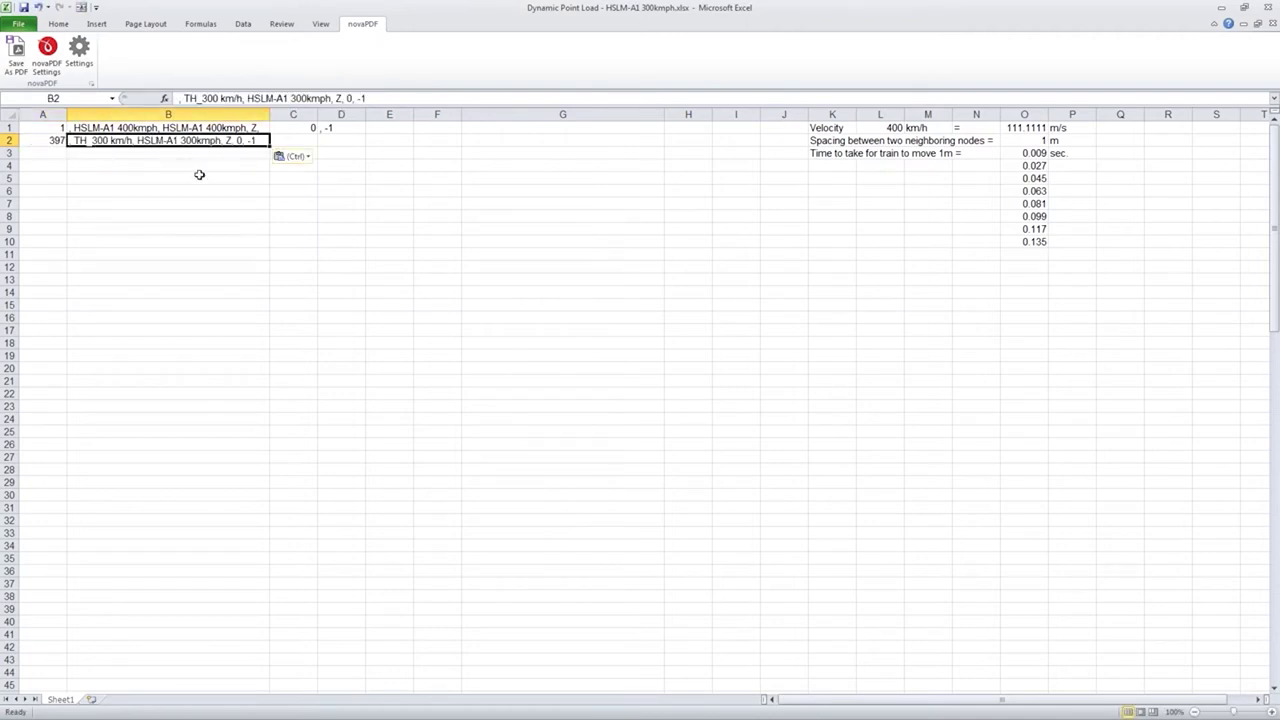
- Split the end of the B2 text, moving the arrival time 0 to C2 and the scale factor text ", -1" to D2
{"action": "left_click_drag", "start_coordinate": [395, 97], "coordinate": [348, 100]}
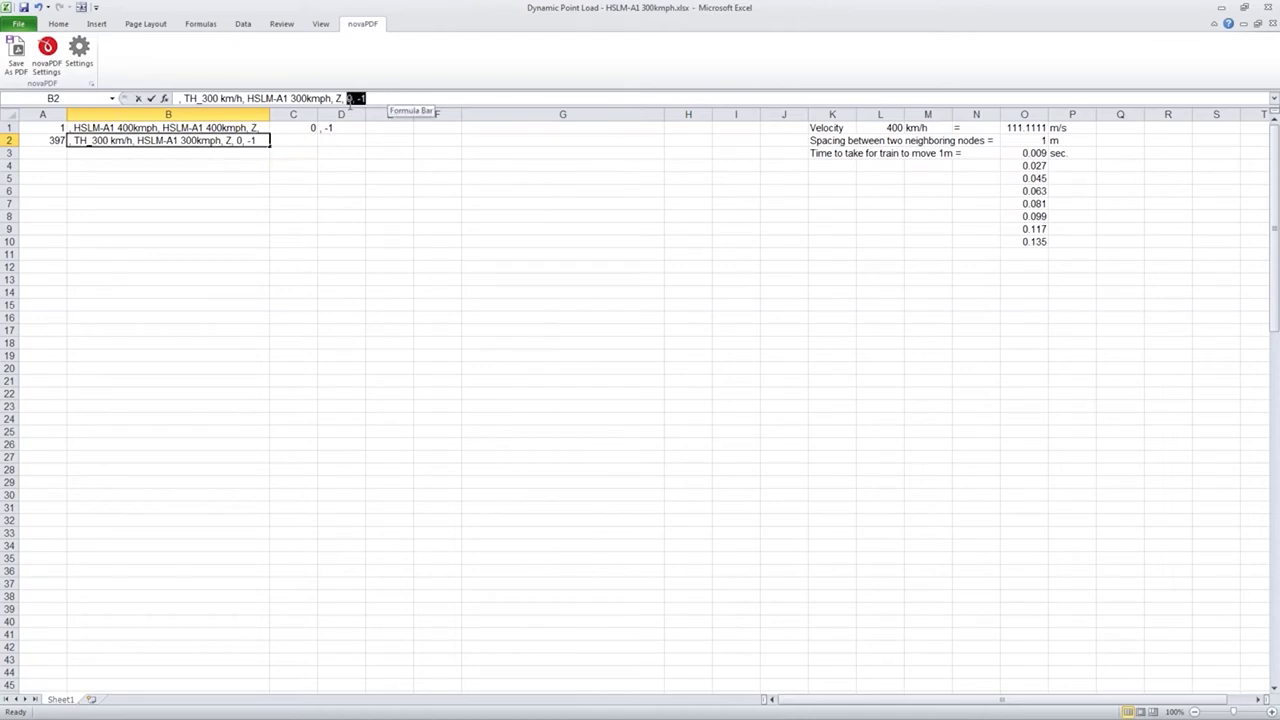
{"action": "key", "text": "ctrl+x"}
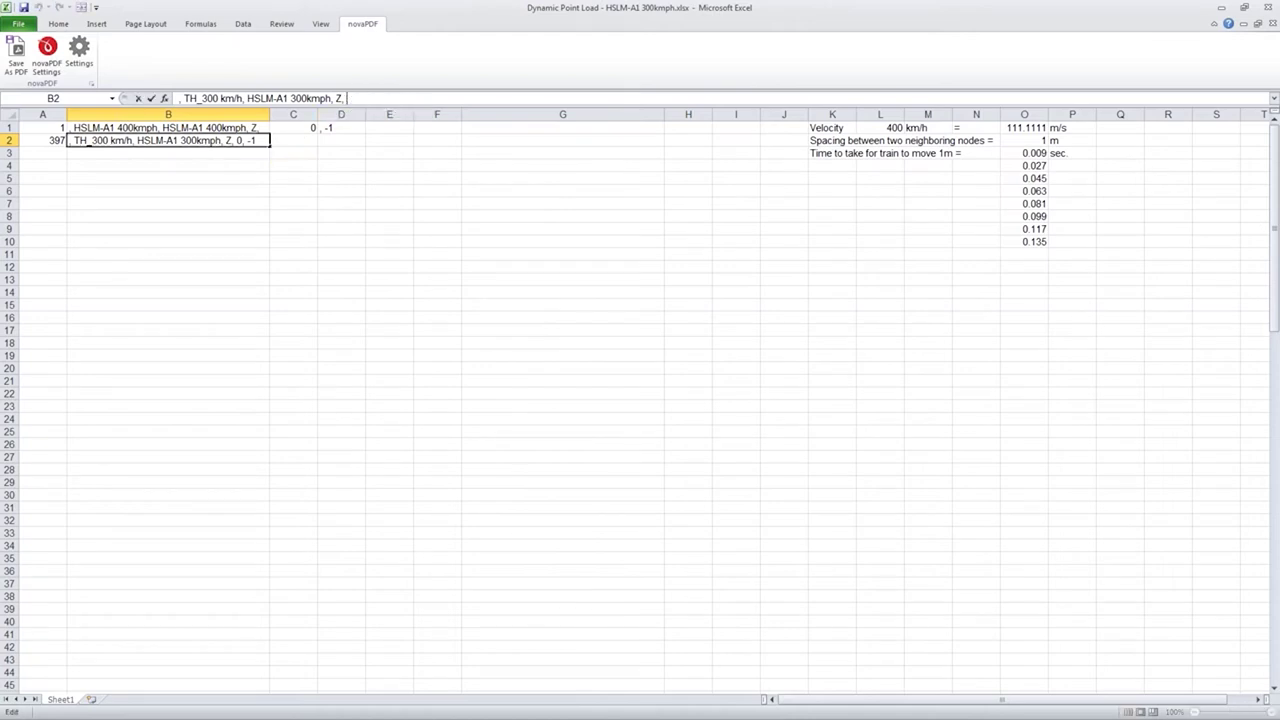
{"action": "left_click", "coordinate": [302, 142]}
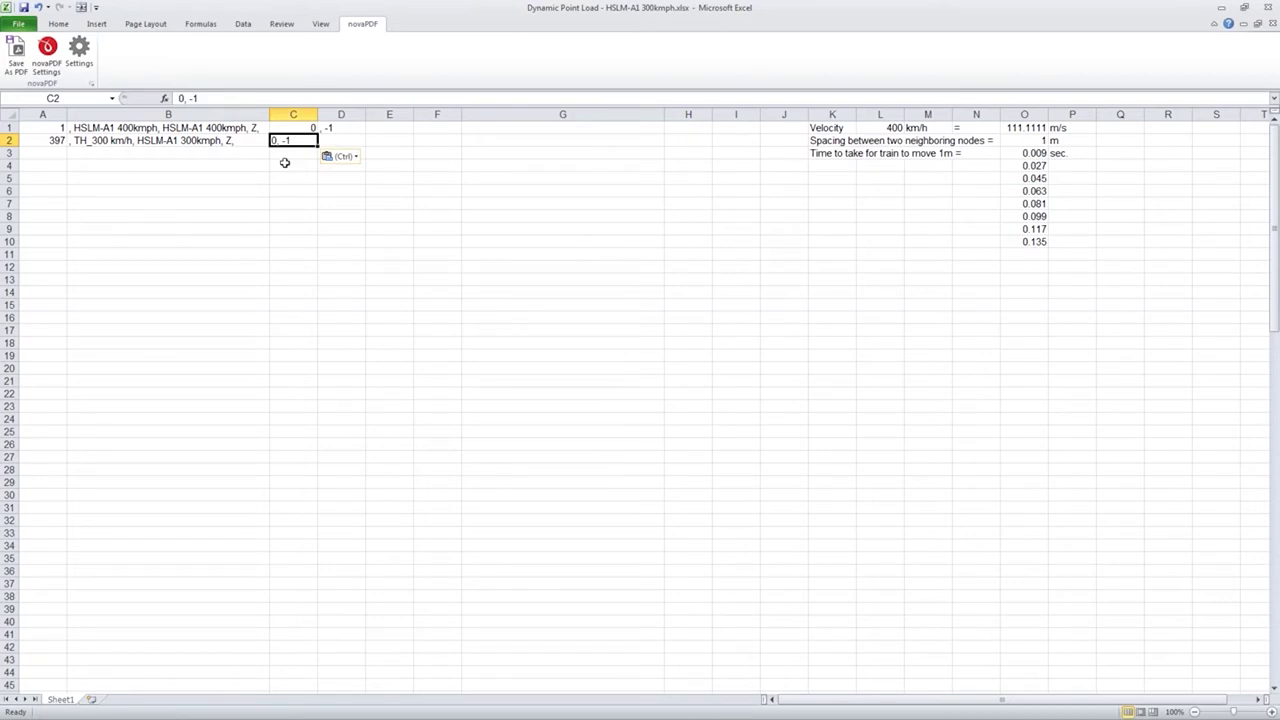
{"action": "left_click_drag", "start_coordinate": [213, 98], "coordinate": [188, 98]}
{"action": "key", "text": "ctrl+x"}
{"action": "left_click", "coordinate": [350, 139]}
{"action": "key", "text": "ctrl+v"}
- Clear the old 400kmph sample entry in A1:E1 and delete those cells so the node 397 line moves up into row 1
{"action": "left_click_drag", "start_coordinate": [380, 129], "coordinate": [293, 128]}
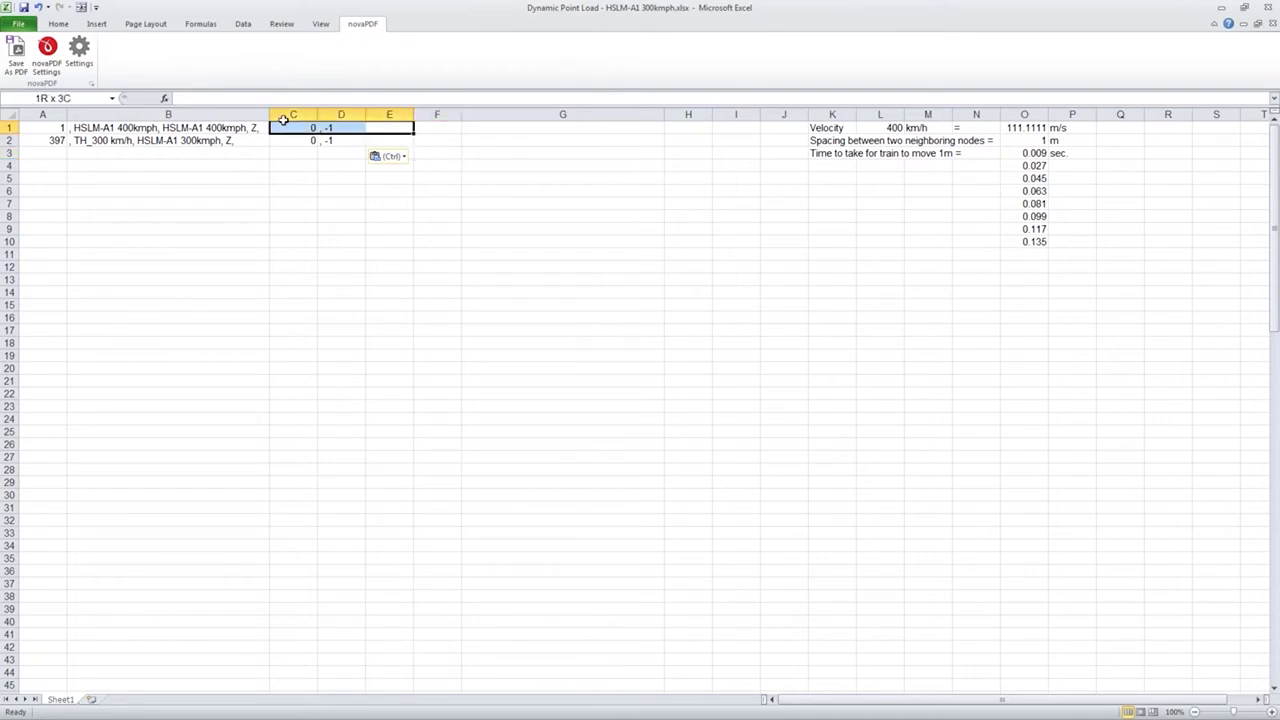
{"action": "left_click_drag", "start_coordinate": [50, 119], "coordinate": [42, 127]}
{"action": "right_click", "coordinate": [42, 127]}
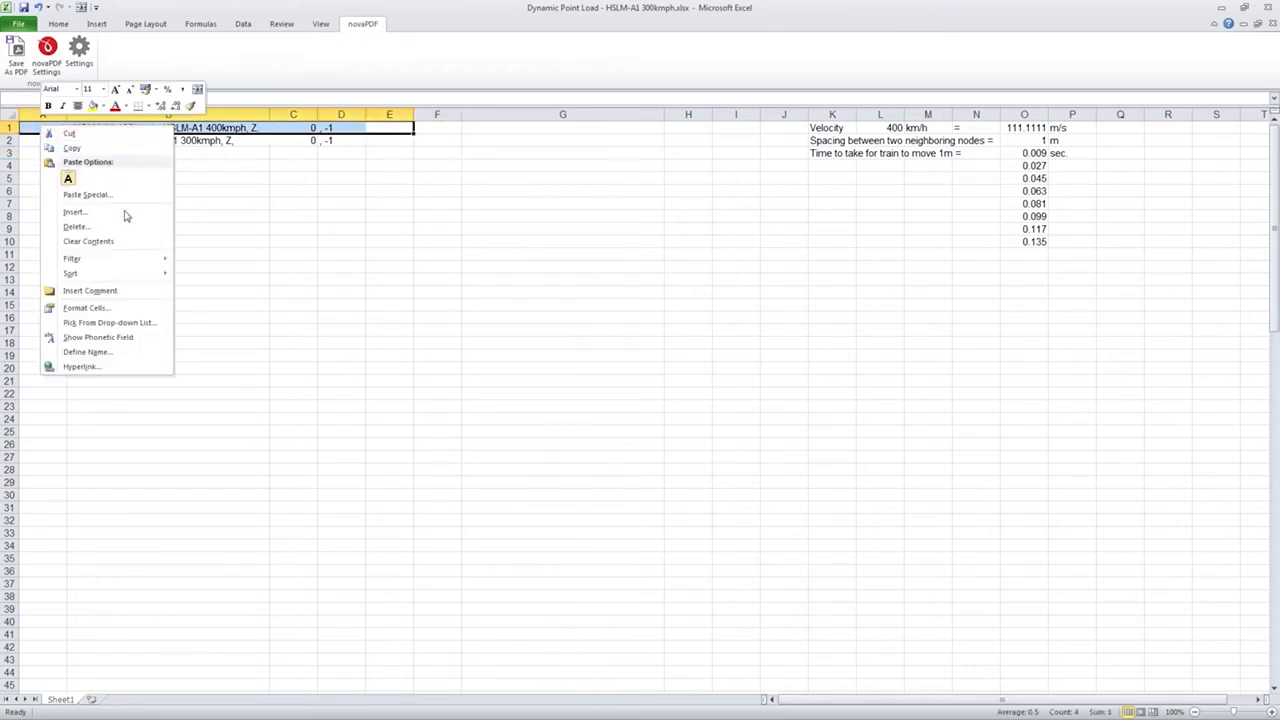
{"action": "key", "text": "Escape"}
{"action": "key", "text": "Delete"}
{"action": "left_click_drag", "start_coordinate": [388, 128], "coordinate": [62, 128]}
{"action": "right_click", "coordinate": [62, 128]}
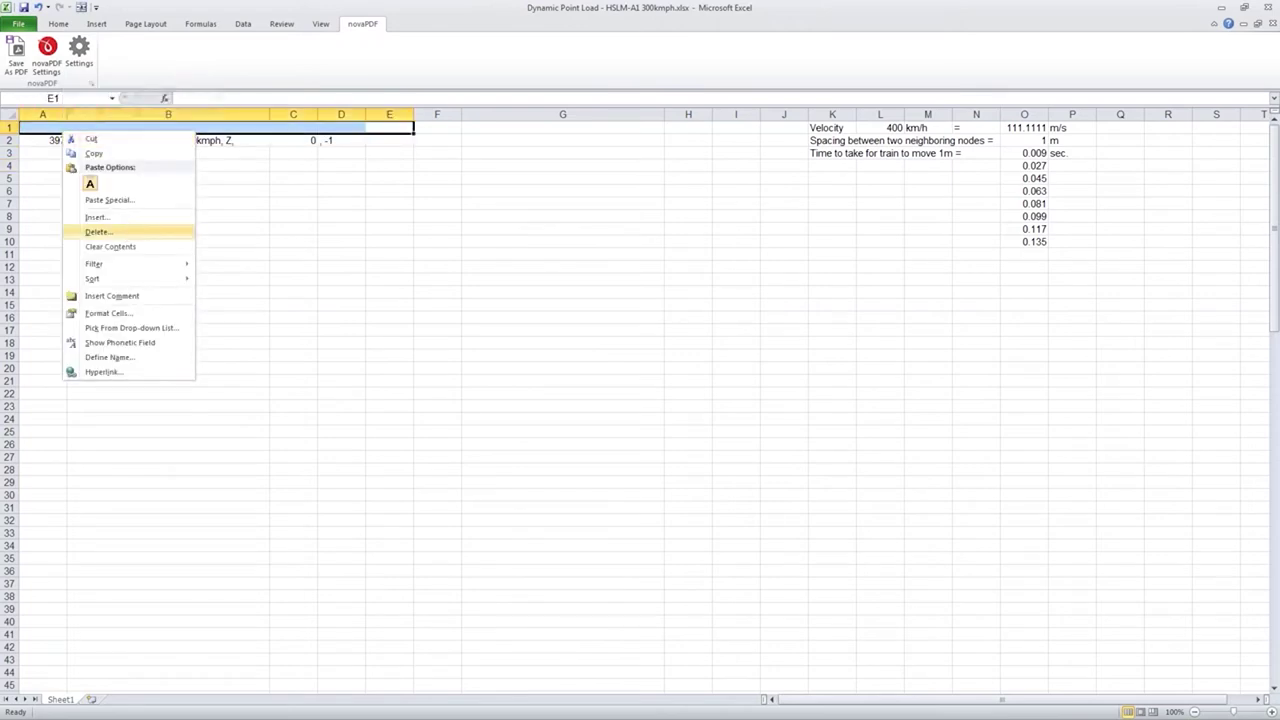
{"action": "left_click", "coordinate": [98, 231]}
{"action": "left_click", "coordinate": [100, 263]}
- Delete the empty columns G to I, then view the workbook beside the command shell and maximize it again
{"action": "left_click_drag", "start_coordinate": [600, 114], "coordinate": [736, 114]}
{"action": "right_click", "coordinate": [736, 116]}
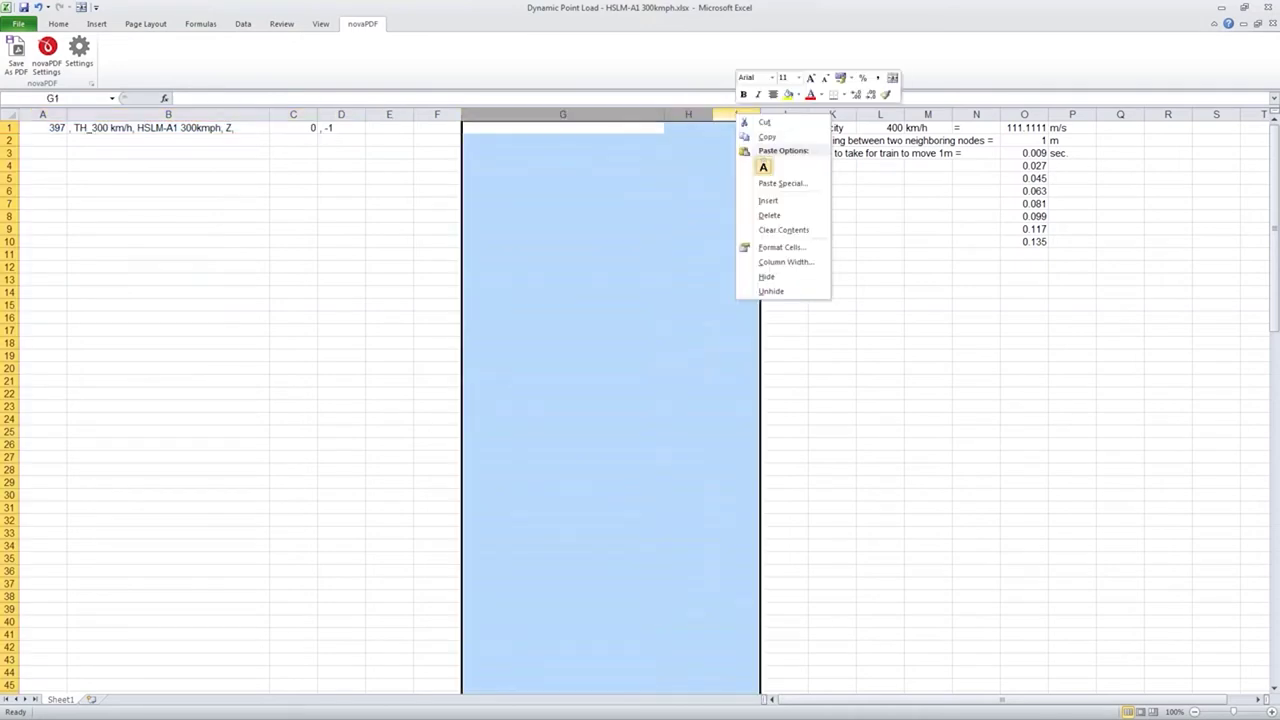
{"action": "left_click", "coordinate": [769, 215]}
{"action": "left_click_drag", "start_coordinate": [600, 10], "coordinate": [903, 79]}
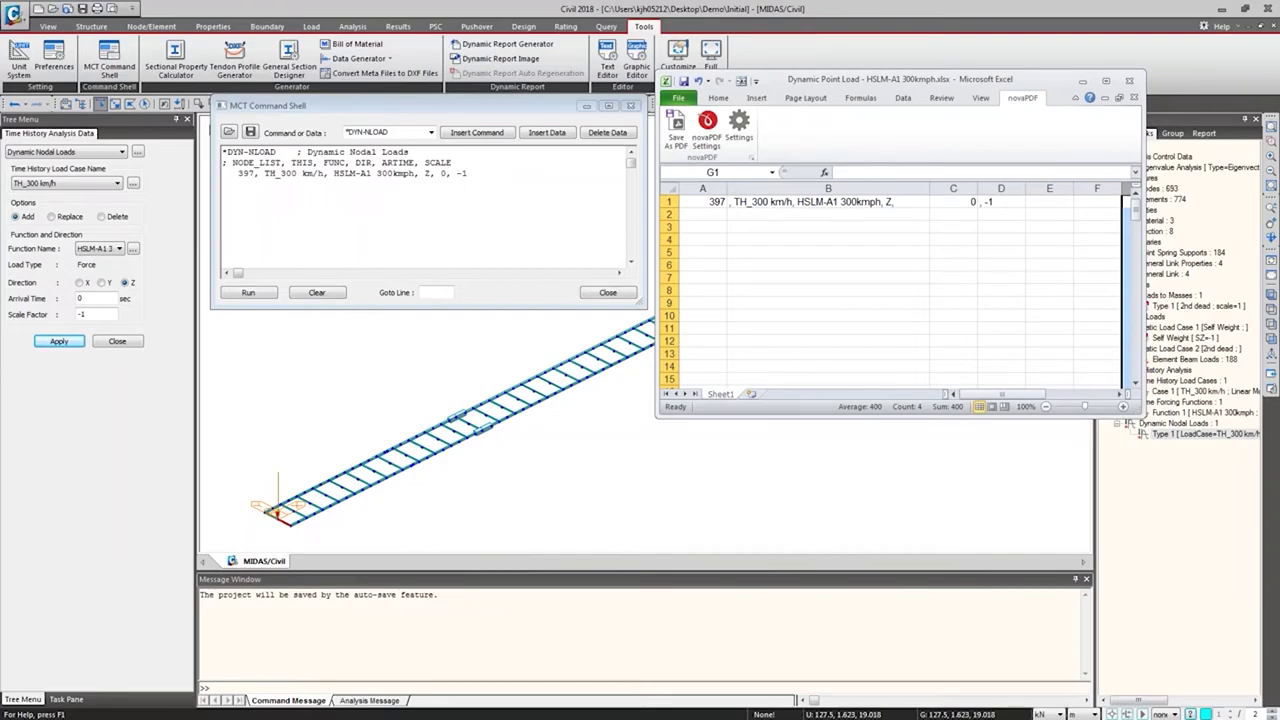
{"action": "double_click", "coordinate": [797, 85]}
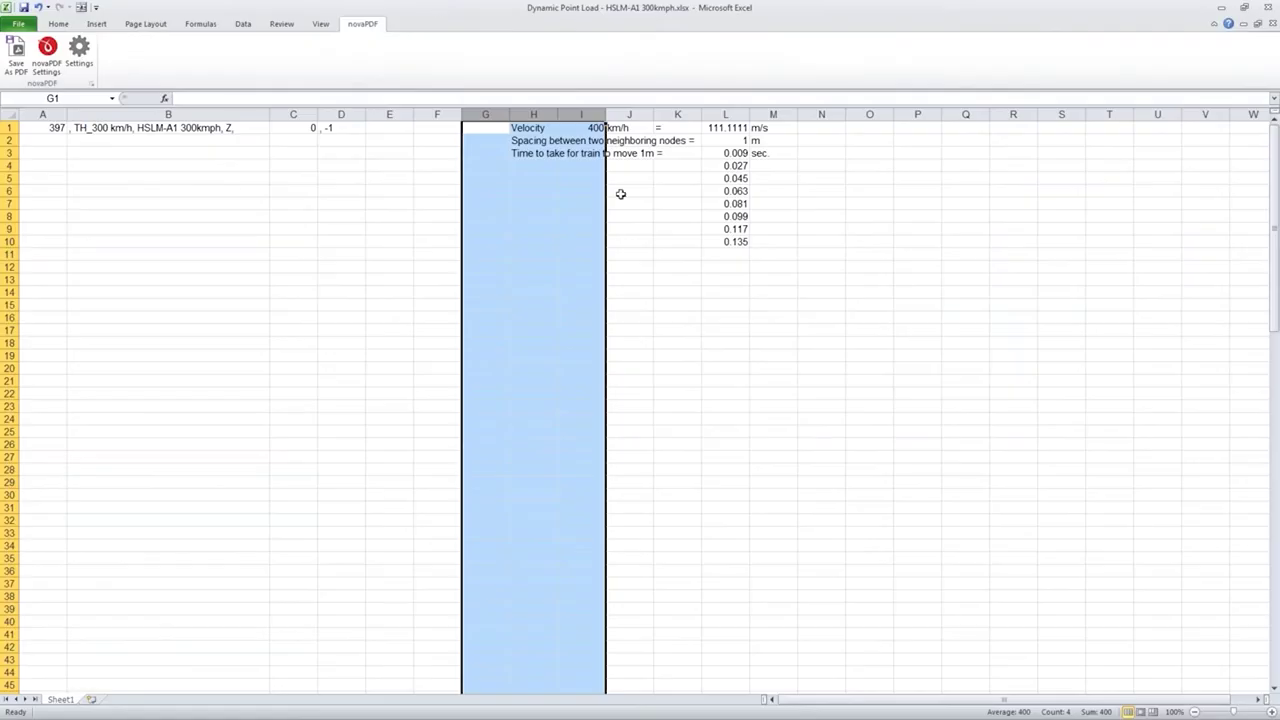
- Set the train velocity in I1 to 300 km/h
{"action": "left_click", "coordinate": [622, 196]}
{"action": "left_click", "coordinate": [530, 127]}
{"action": "left_click", "coordinate": [594, 128]}
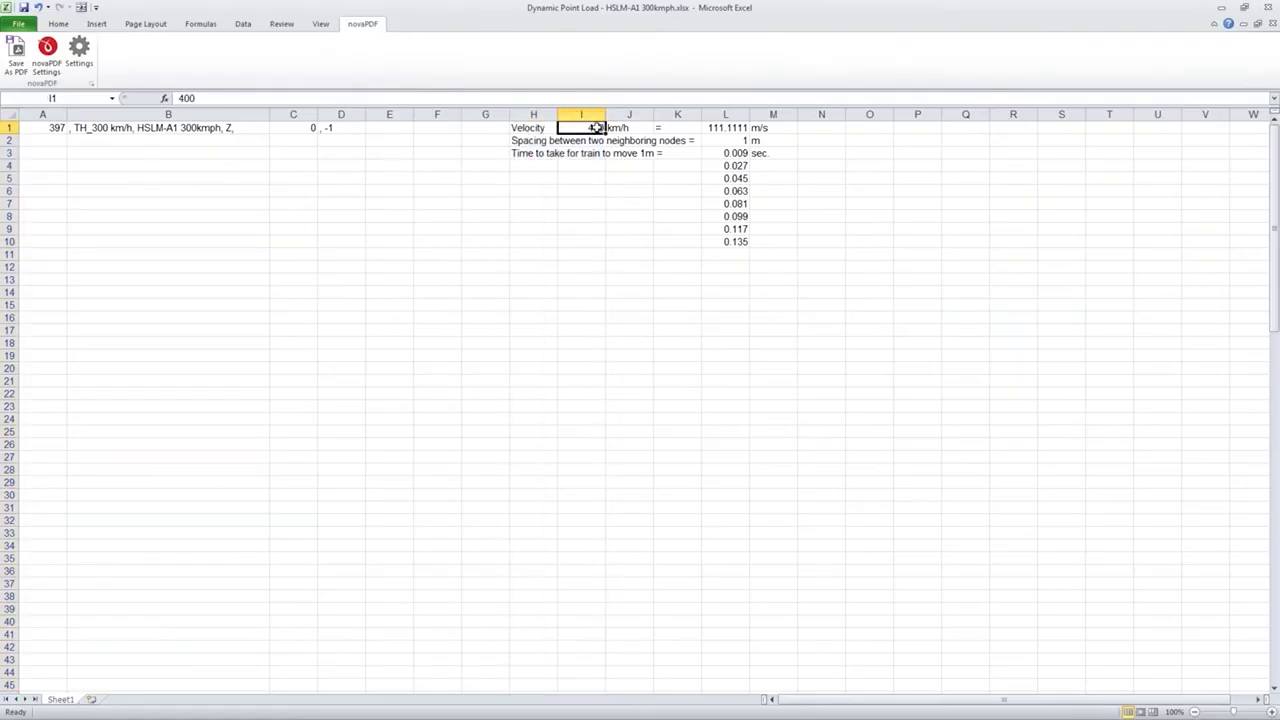
{"action": "double_click", "coordinate": [185, 98]}
{"action": "type", "text": "300"}
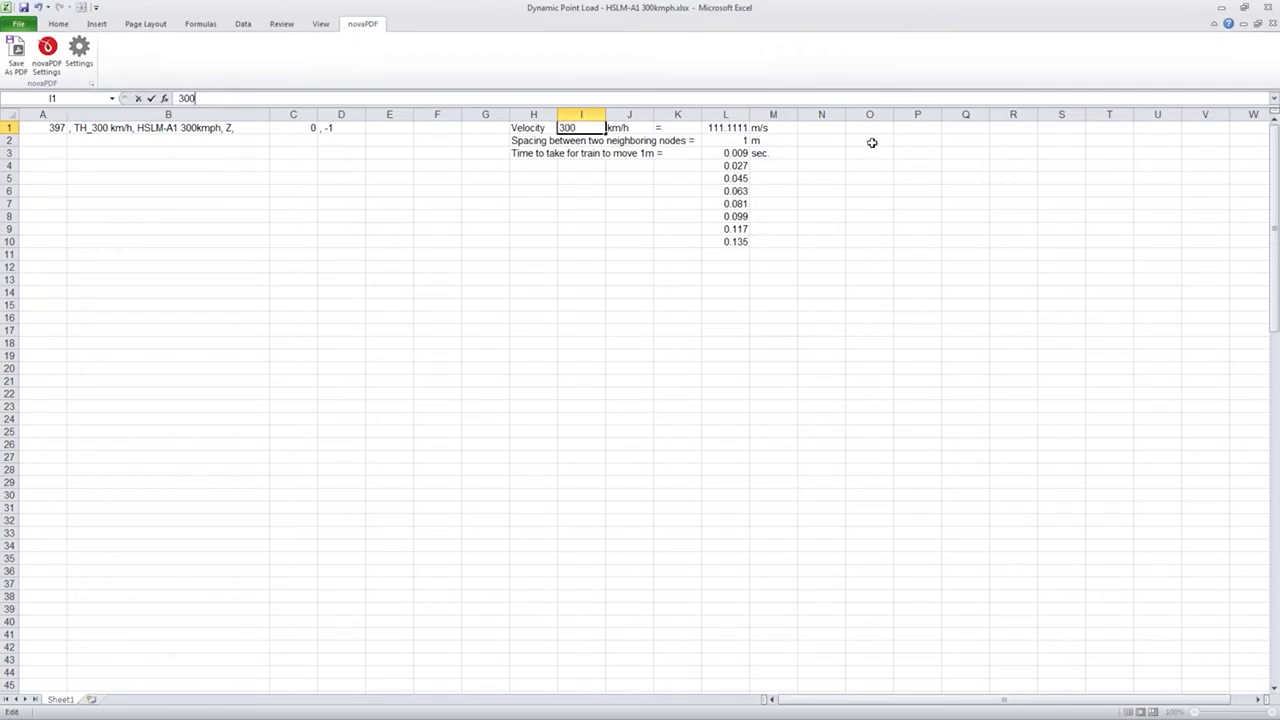
{"action": "key", "text": "Return"}
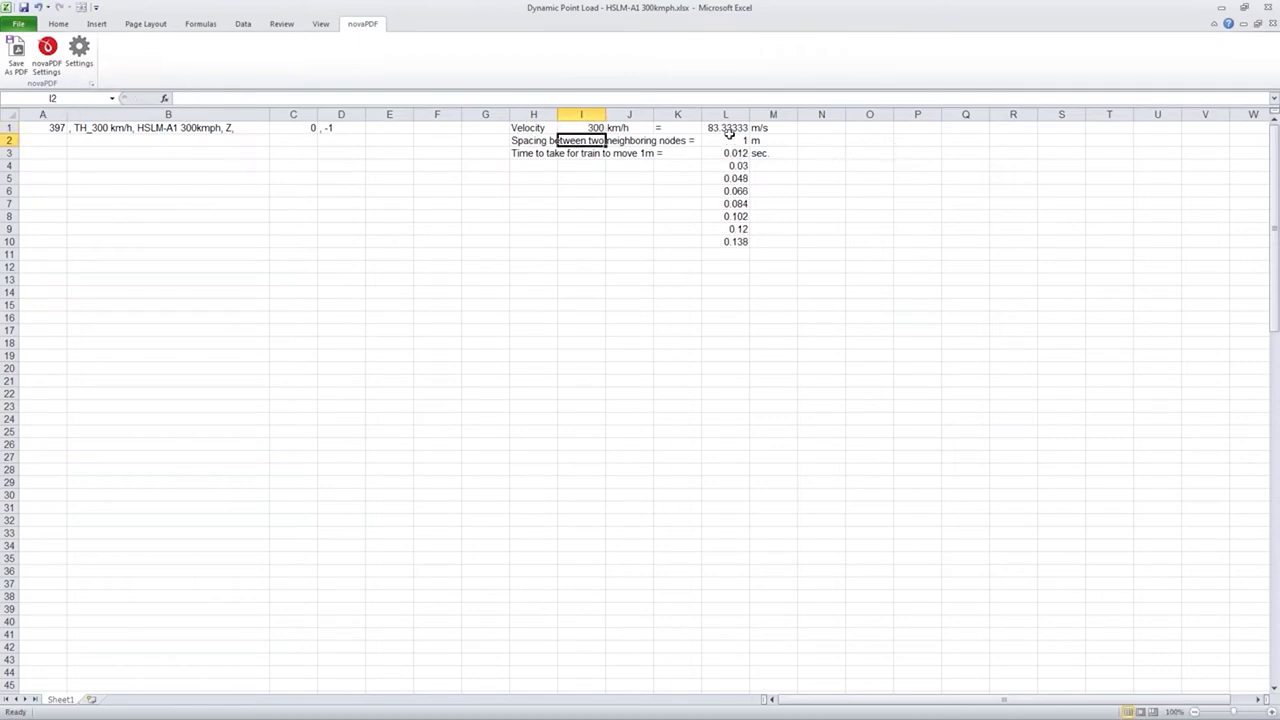
- Set the spacing between neighboring nodes in L2 to 5 m and change the travel time label in H3 to 5m
{"action": "left_click", "coordinate": [727, 128]}
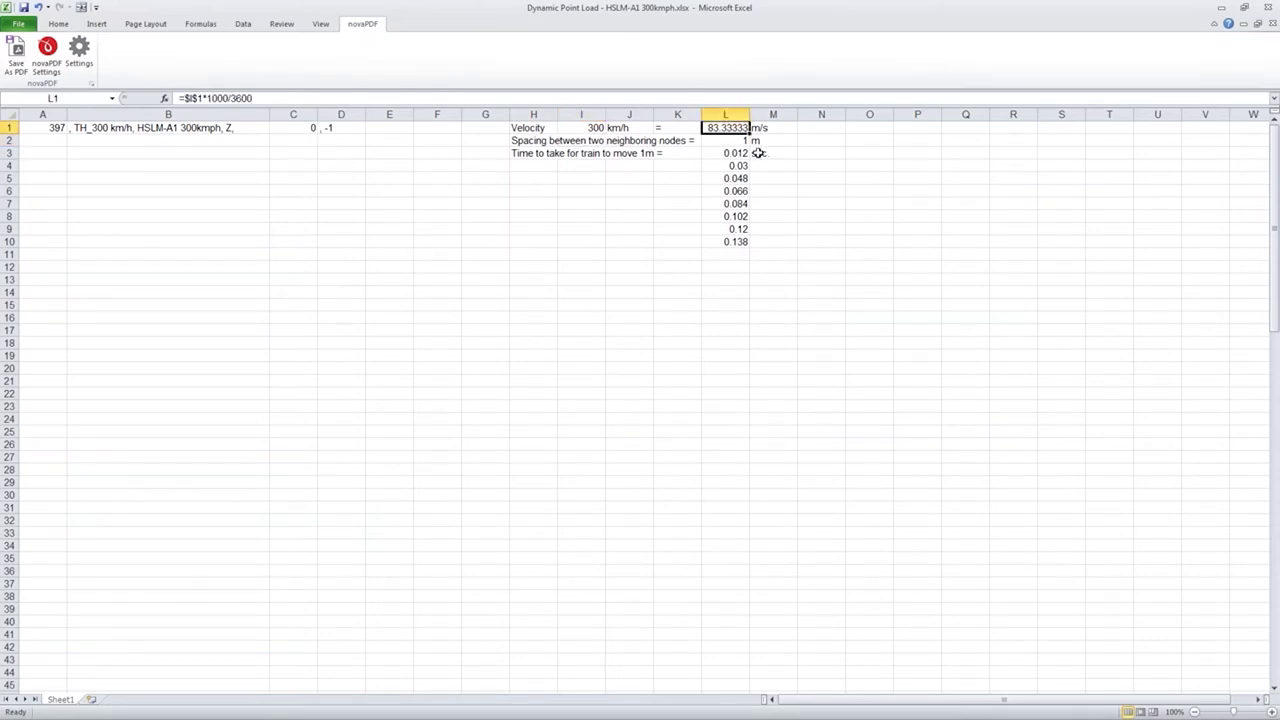
{"action": "left_click", "coordinate": [731, 142]}
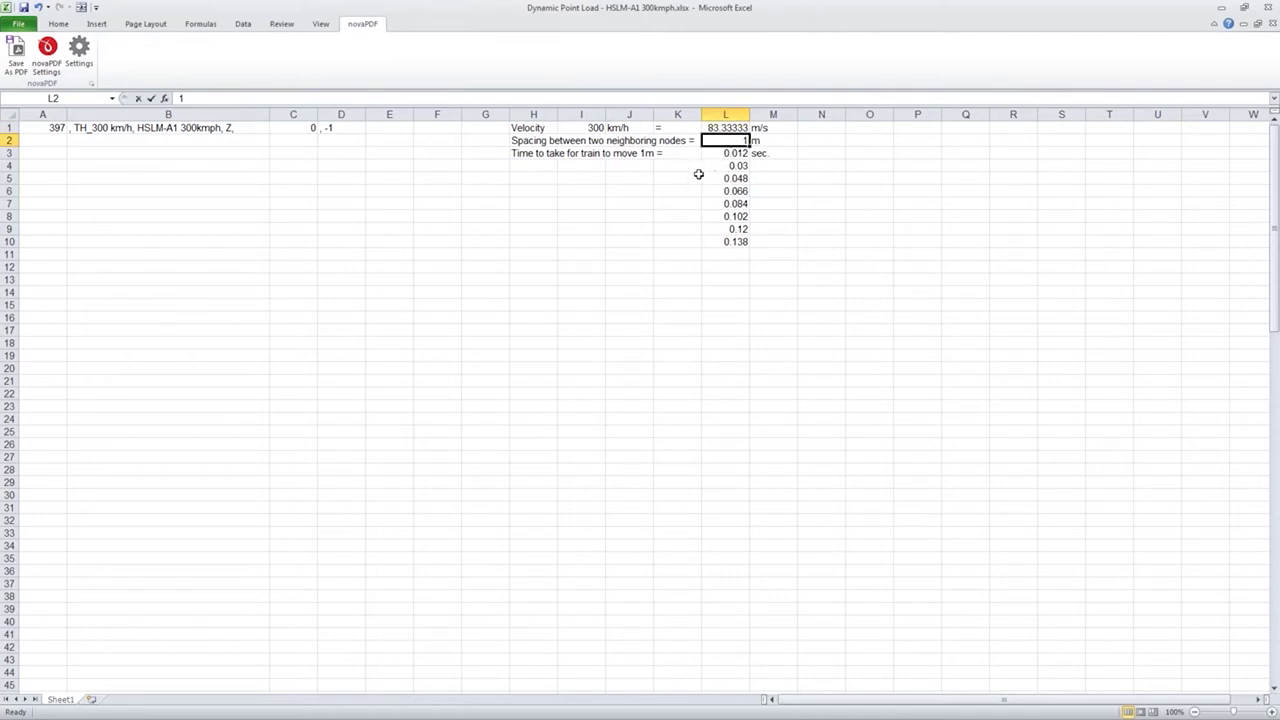
{"action": "type", "text": "5"}
{"action": "key", "text": "Return"}
{"action": "left_click", "coordinate": [520, 153]}
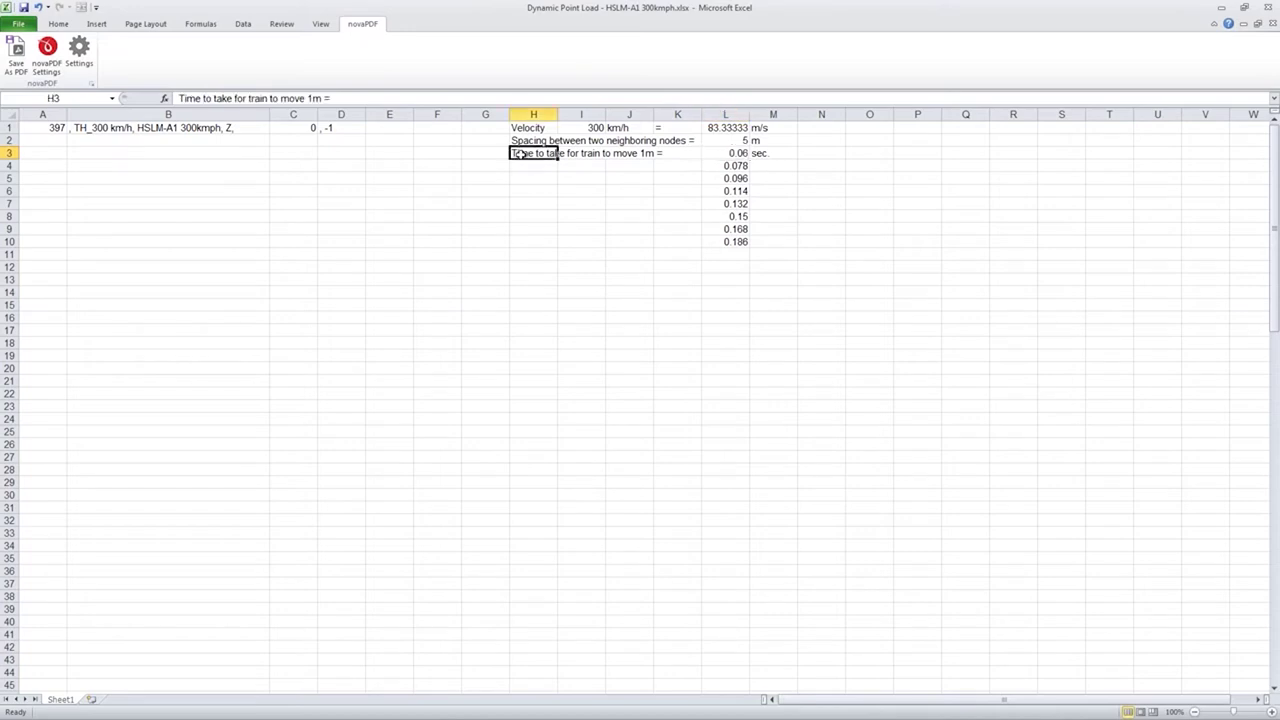
{"action": "left_click", "coordinate": [310, 98]}
{"action": "key", "text": "Delete"}
{"action": "type", "text": "5"}
{"action": "key", "text": "Return"}
{"action": "left_click", "coordinate": [822, 177]}
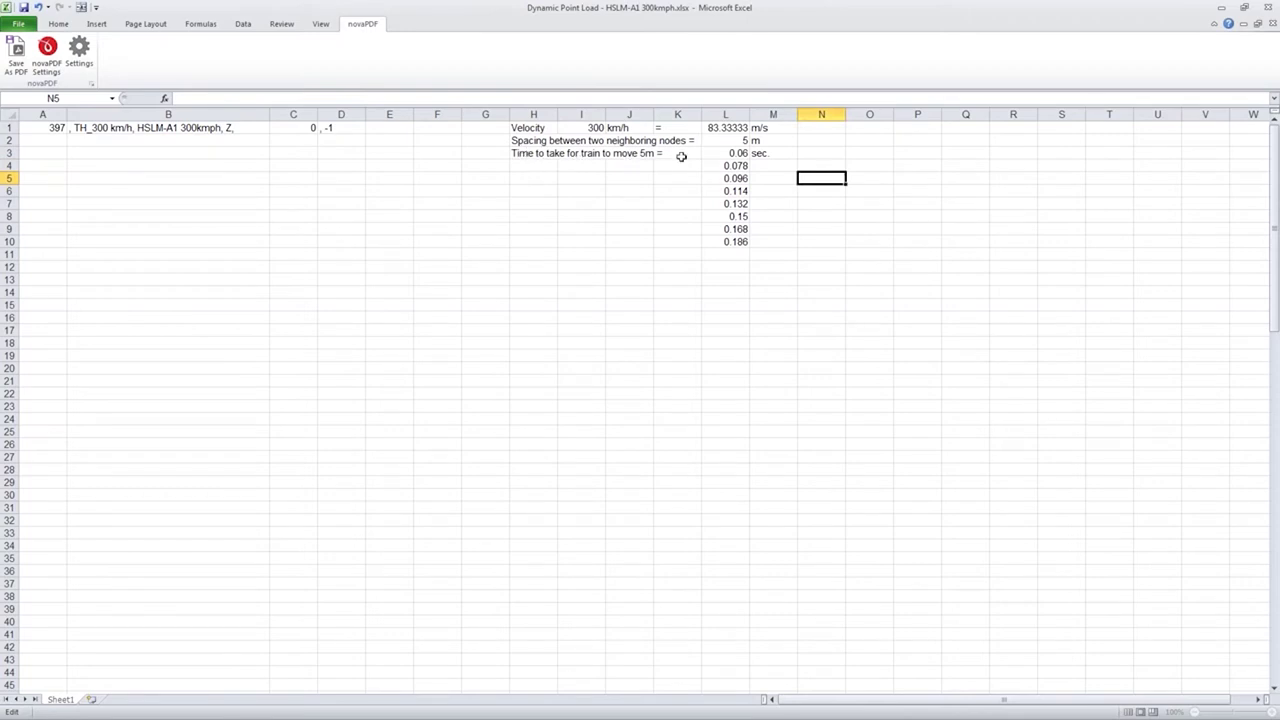
- Enter the formula =L3+$L$3 in L4 and fill it down to L10 to accumulate the travel times
{"action": "left_click", "coordinate": [718, 153]}
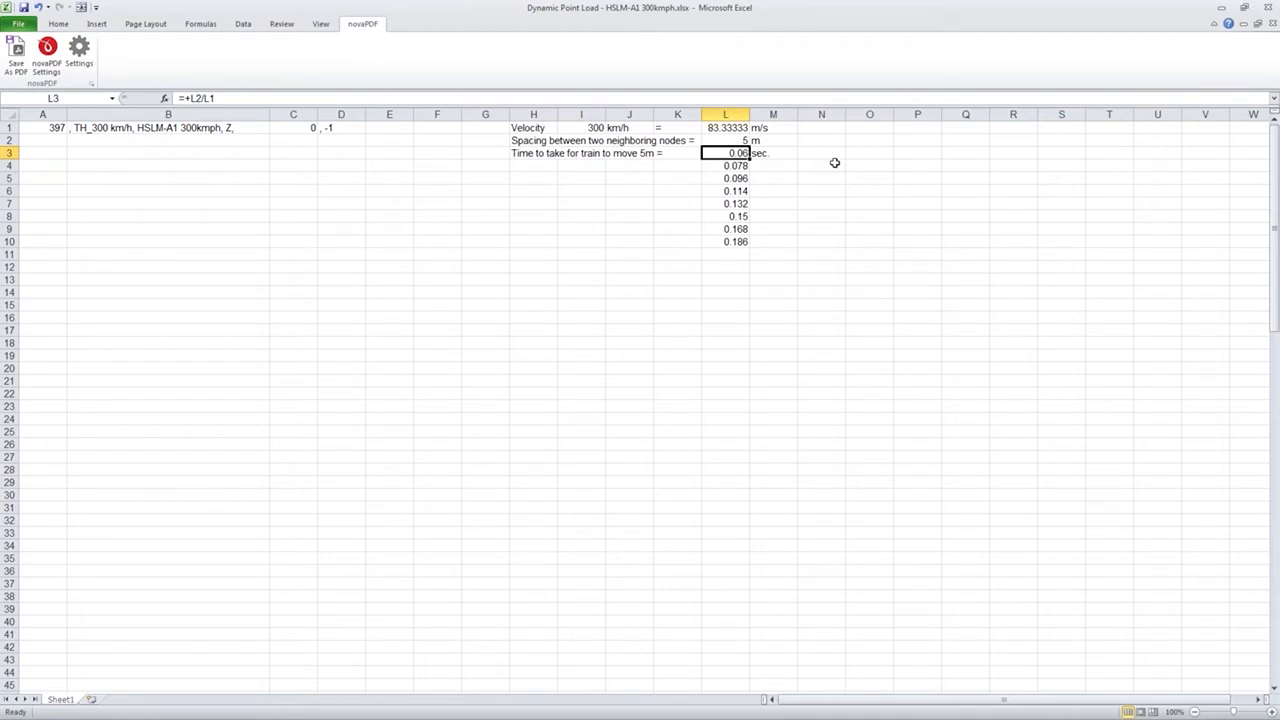
{"action": "left_click", "coordinate": [734, 167]}
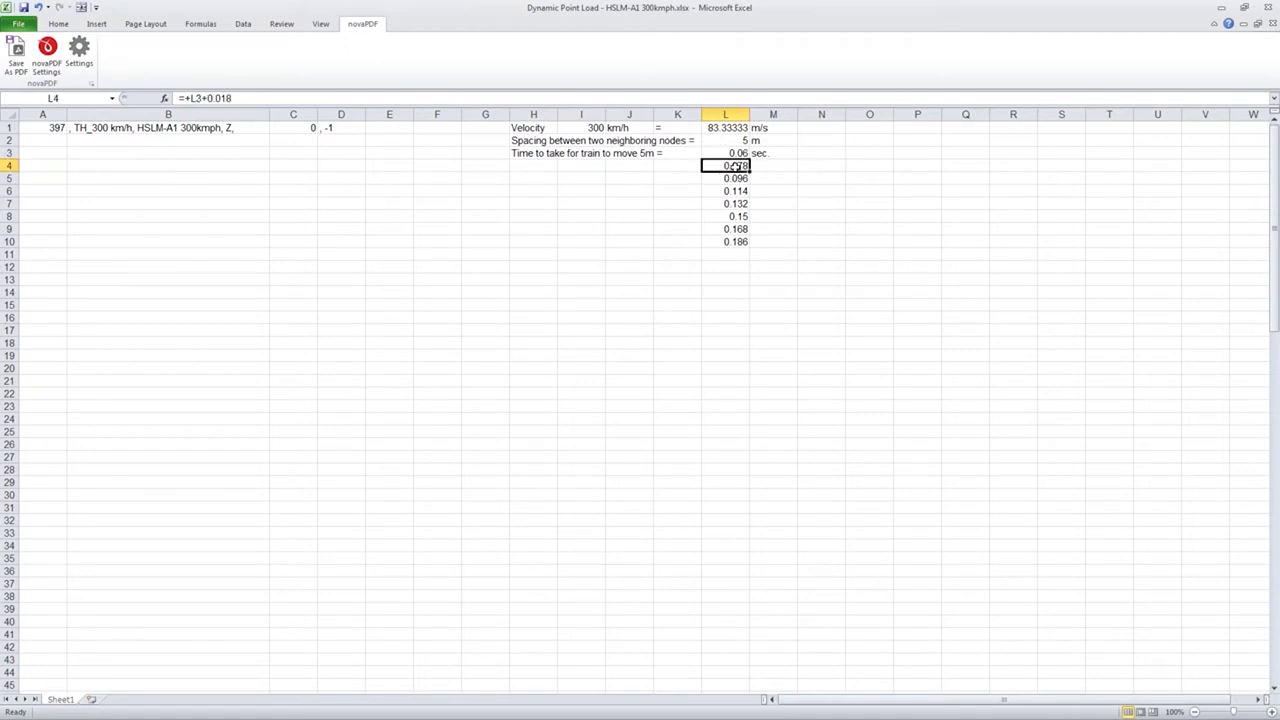
{"action": "type", "text": "="}
{"action": "left_click", "coordinate": [730, 153]}
{"action": "type", "text": "+"}
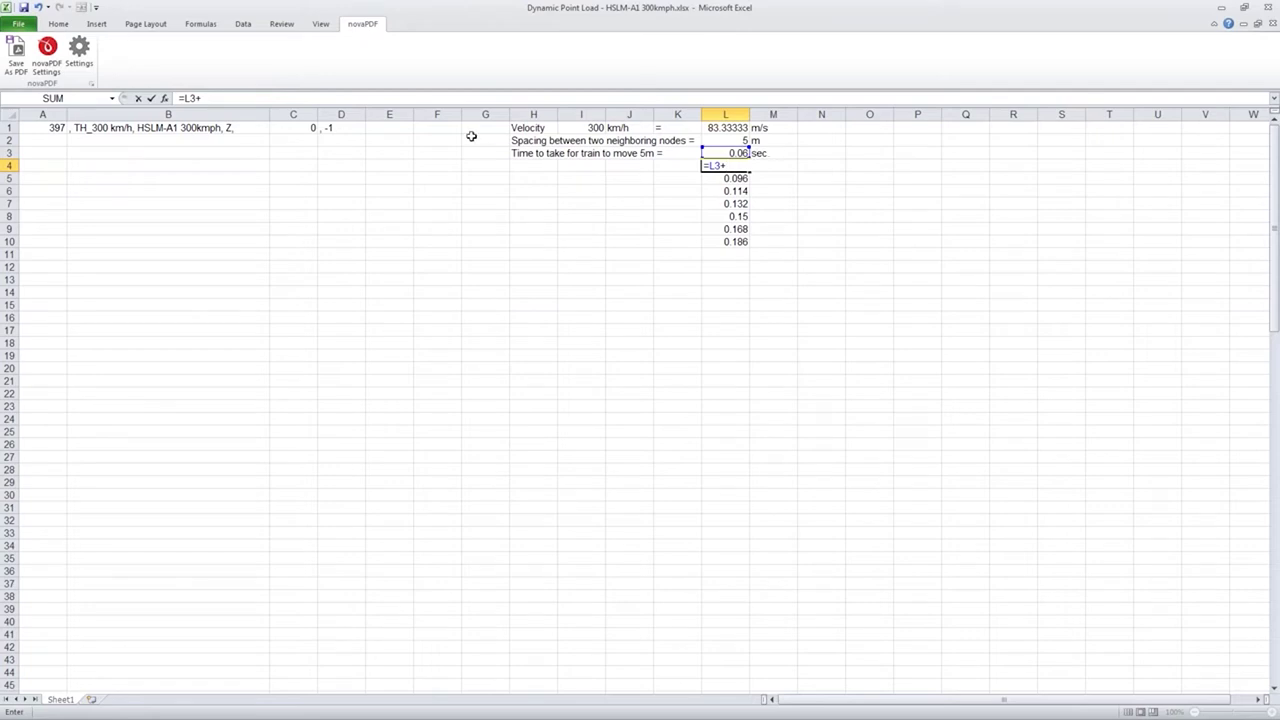
{"action": "left_click", "coordinate": [726, 152]}
{"action": "left_click", "coordinate": [744, 162]}
{"action": "type", "text": "$"}
{"action": "type", "text": "$"}
{"action": "key", "text": "Return"}
{"action": "key", "text": "Up"}
{"action": "key", "text": "Up"}
{"action": "left_click", "coordinate": [737, 165]}
{"action": "left_click_drag", "start_coordinate": [749, 171], "coordinate": [742, 245]}
- Copy the cumulative time formulas from L4:L10 into the arrival time column at C2:C8
{"action": "left_click", "coordinate": [823, 240]}
{"action": "left_click_drag", "start_coordinate": [737, 166], "coordinate": [738, 242]}
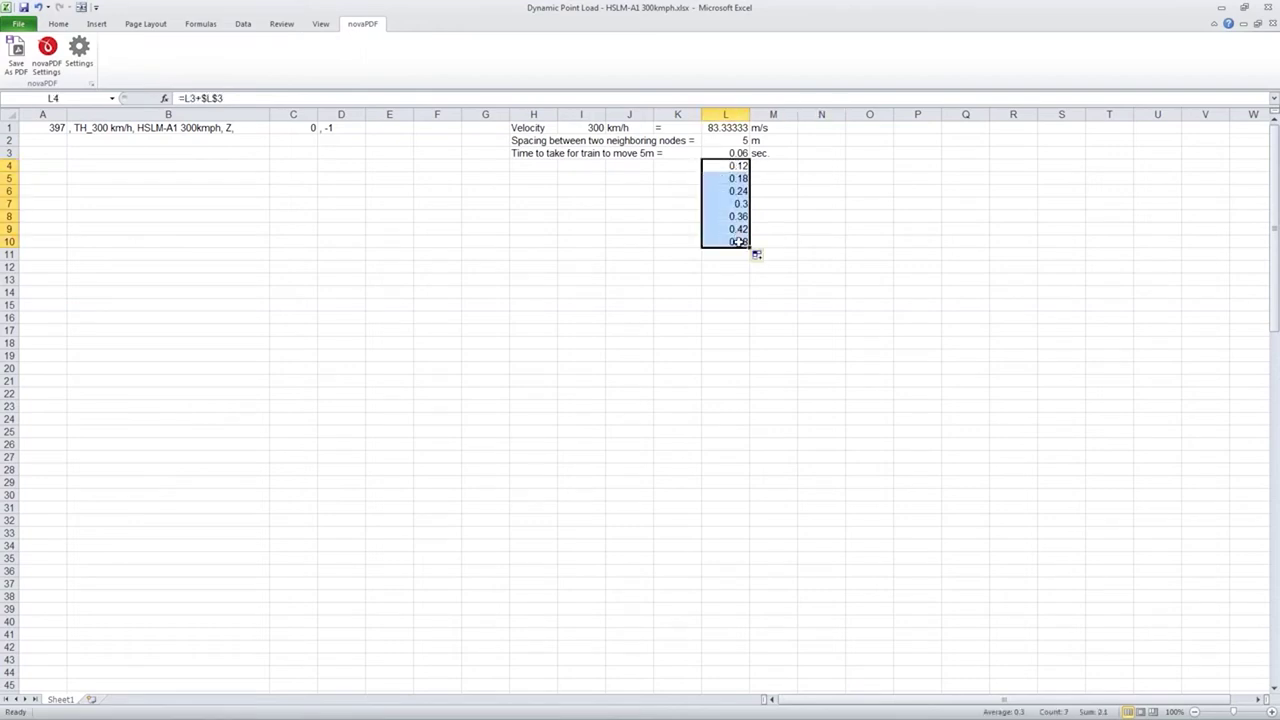
{"action": "key", "text": "ctrl+c"}
{"action": "left_click", "coordinate": [305, 146]}
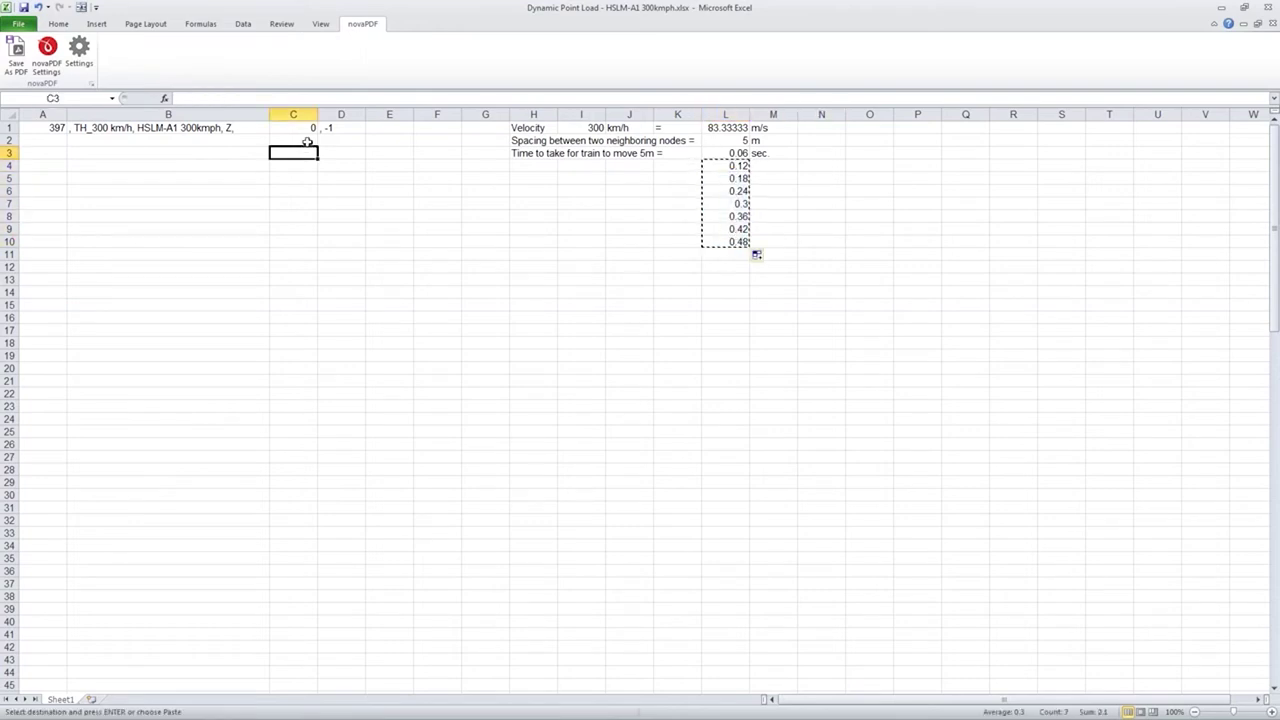
{"action": "key", "text": "ctrl+v"}
{"action": "key", "text": "ctrl"}
{"action": "left_click", "coordinate": [341, 152]}
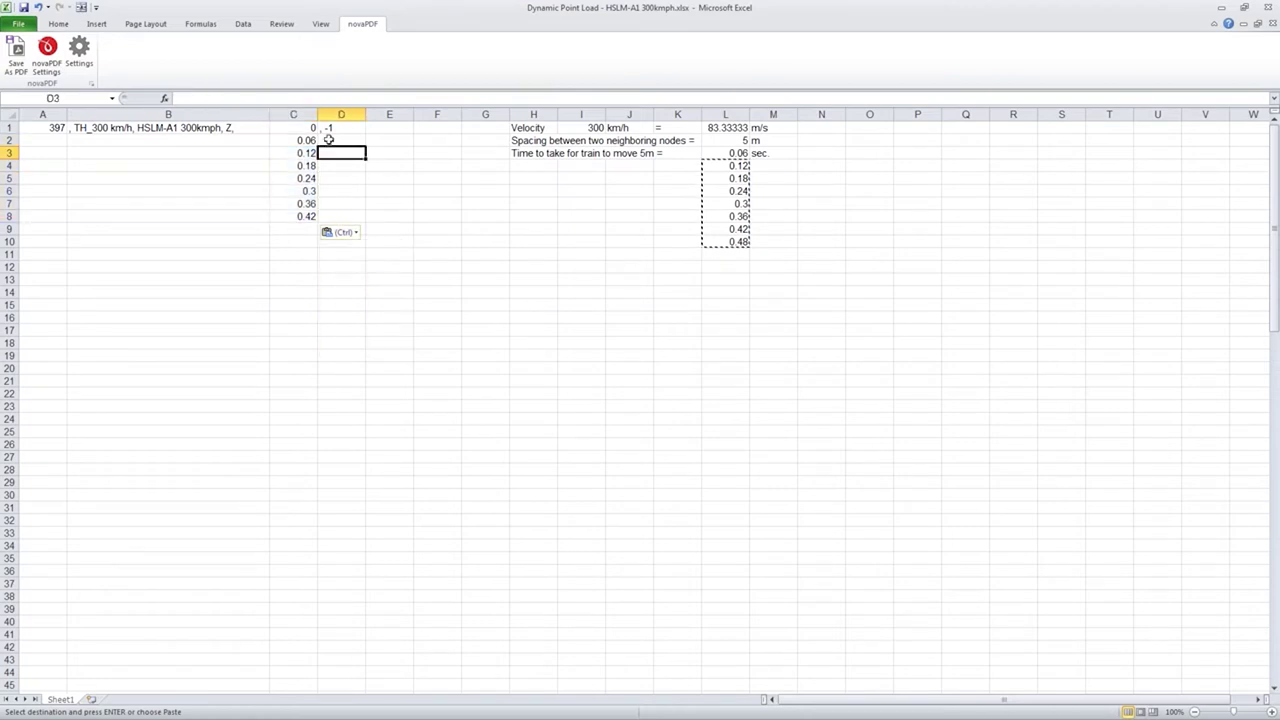
- Enter node number 398 in A2 and fill the series down column A to node 443 in row 47
{"action": "left_click", "coordinate": [50, 128]}
{"action": "left_click", "coordinate": [45, 140]}
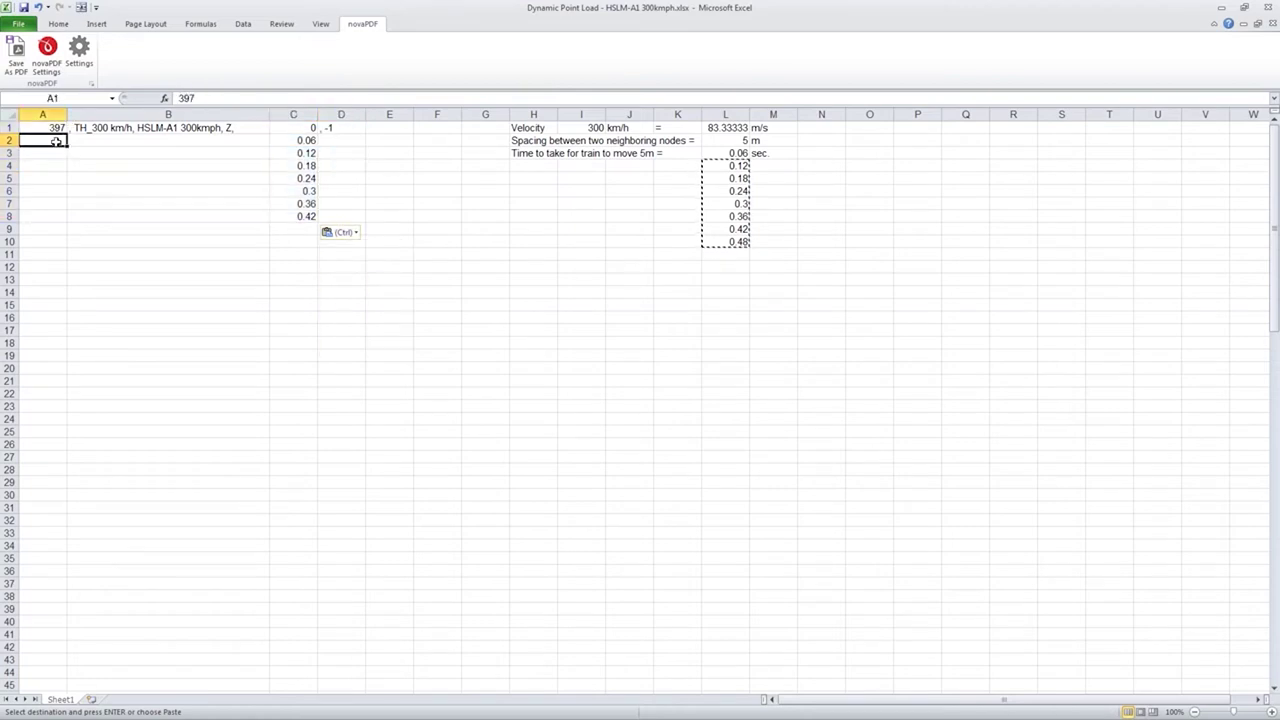
{"action": "key", "text": "Escape"}
{"action": "type", "text": "398"}
{"action": "key", "text": "Return"}
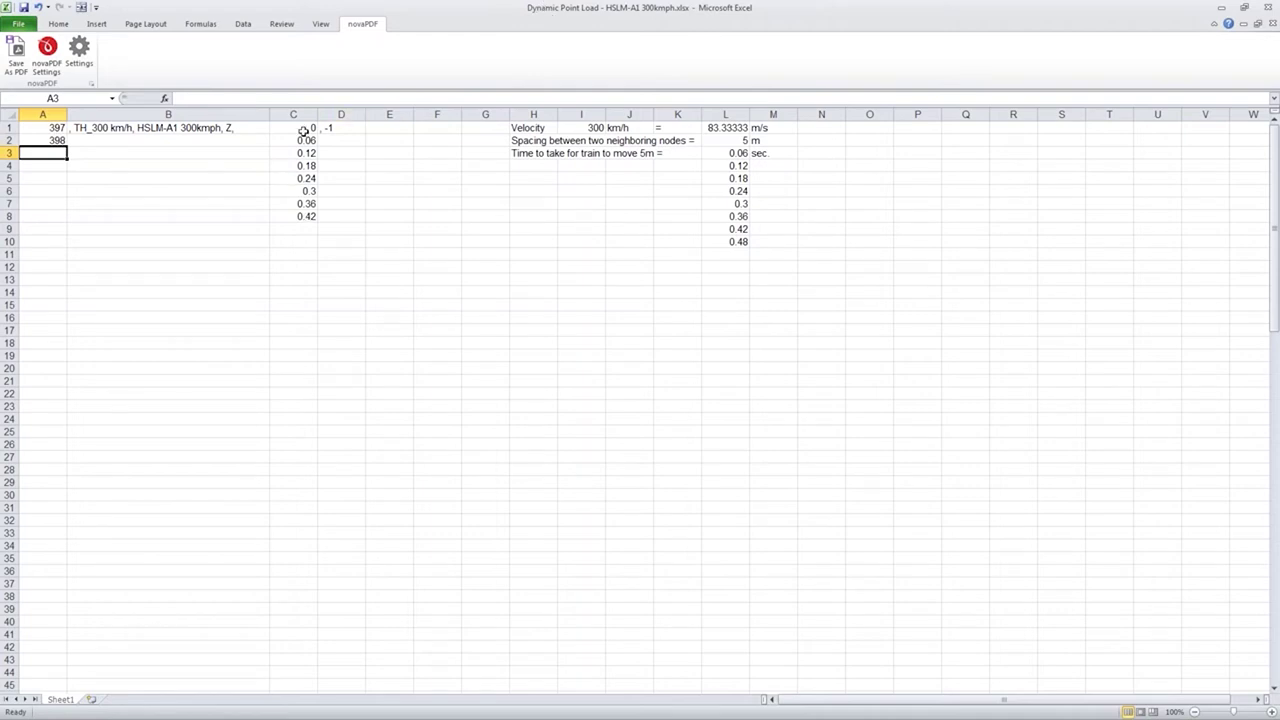
{"action": "left_click", "coordinate": [308, 128]}
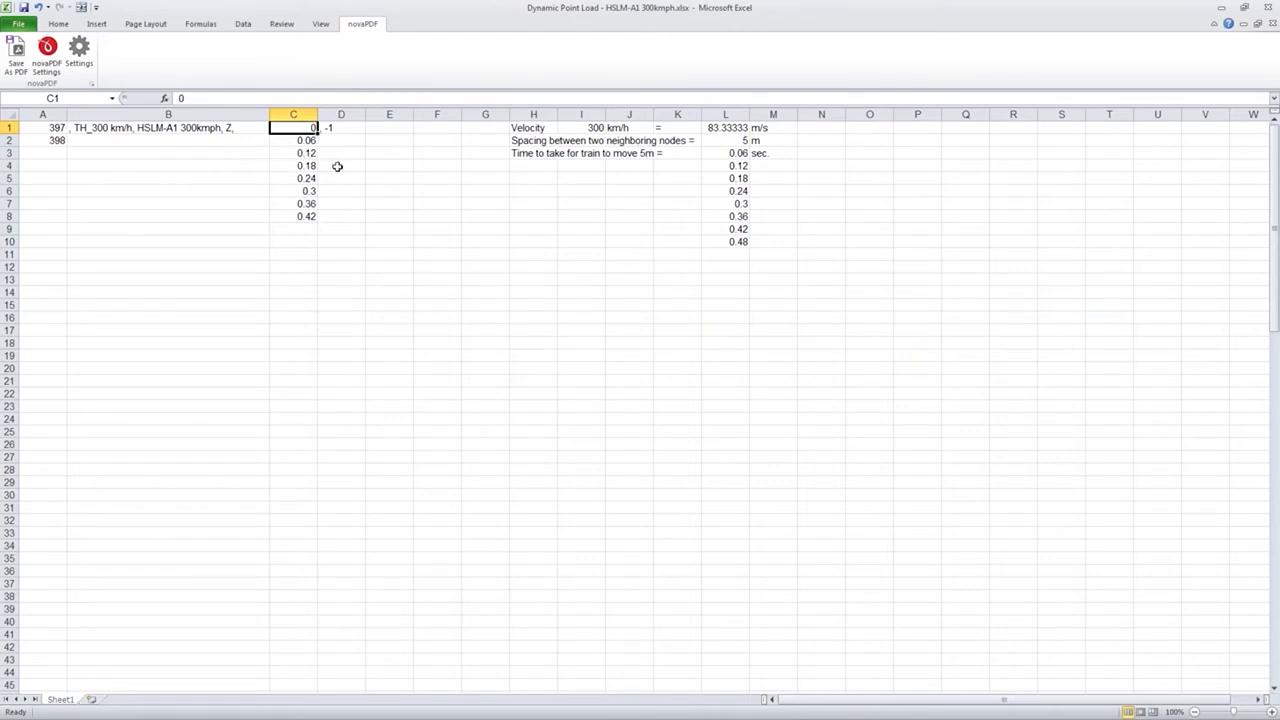
{"action": "left_click_drag", "start_coordinate": [55, 128], "coordinate": [66, 677]}
{"action": "scroll", "coordinate": [143, 257], "scroll_direction": "up", "scroll_amount": 1}
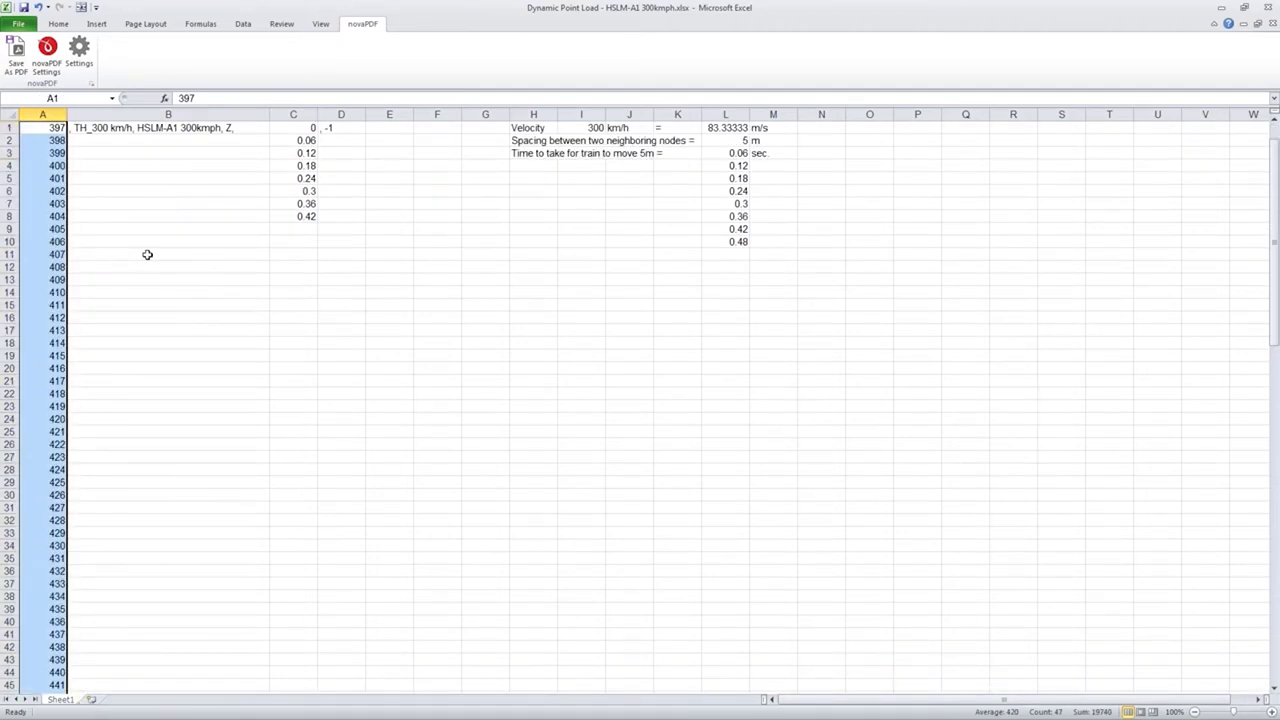
- Copy the load case and function text from B1 to B2 and the scale factor text from D1 to D2
{"action": "left_click", "coordinate": [236, 128]}
{"action": "key", "text": "ctrl+c"}
{"action": "left_click", "coordinate": [206, 141]}
{"action": "key", "text": "ctrl+v"}
{"action": "left_click", "coordinate": [233, 177]}
{"action": "left_click", "coordinate": [342, 129]}
{"action": "key", "text": "ctrl+c"}
{"action": "left_click", "coordinate": [348, 143]}
{"action": "key", "text": "ctrl+v"}
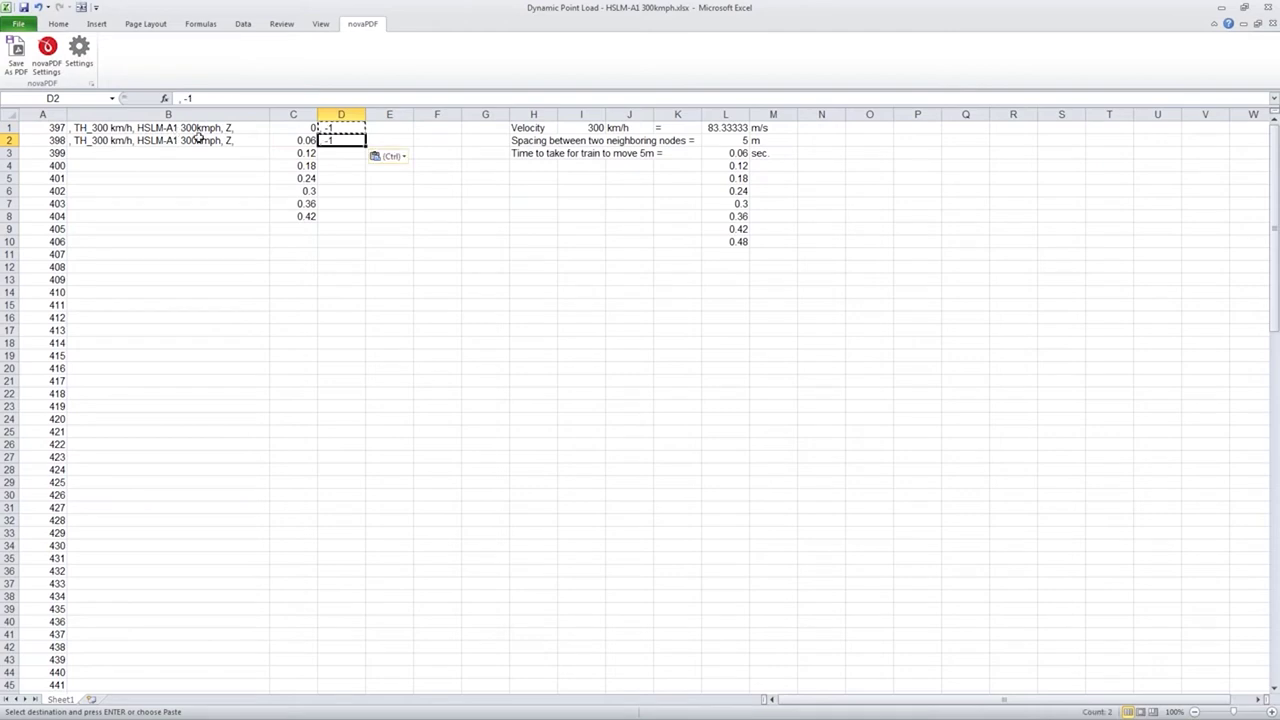
- Fill the load case text in column B and the ", -1" scale factor in column D down to row 47
{"action": "left_click_drag", "start_coordinate": [170, 128], "coordinate": [170, 141]}
{"action": "left_click_drag", "start_coordinate": [269, 147], "coordinate": [265, 686]}
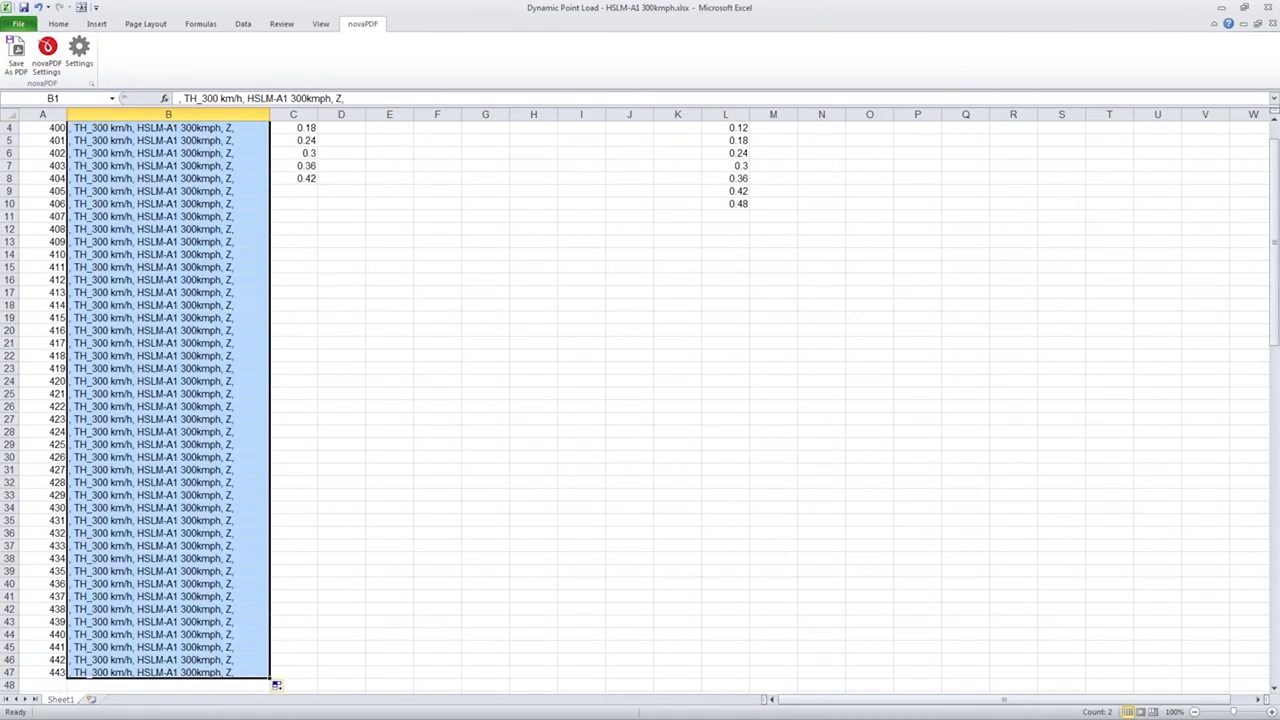
{"action": "scroll", "coordinate": [334, 128], "scroll_direction": "up", "scroll_amount": 1}
{"action": "left_click_drag", "start_coordinate": [334, 128], "coordinate": [366, 680]}
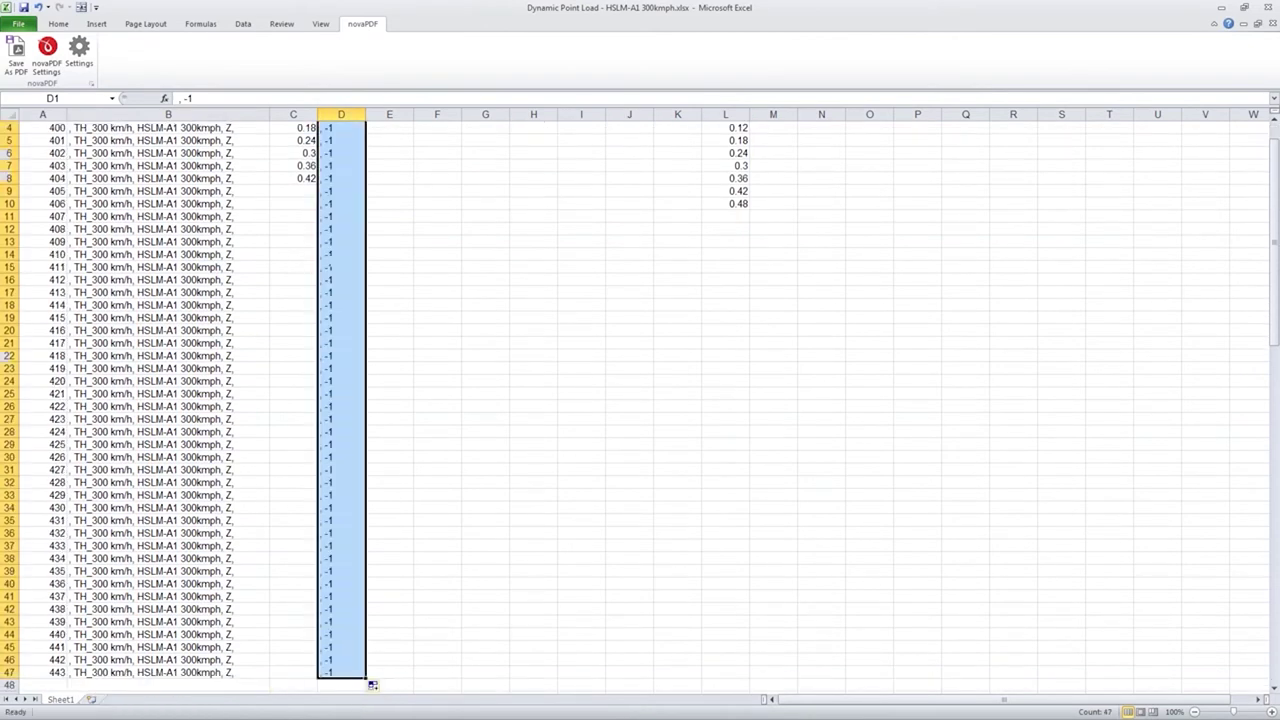
{"action": "scroll", "coordinate": [370, 339], "scroll_direction": "up", "scroll_amount": 1}
{"action": "left_click", "coordinate": [459, 319]}
- Extend the arrival time formulas in column C down to row 47
{"action": "left_click", "coordinate": [296, 127]}
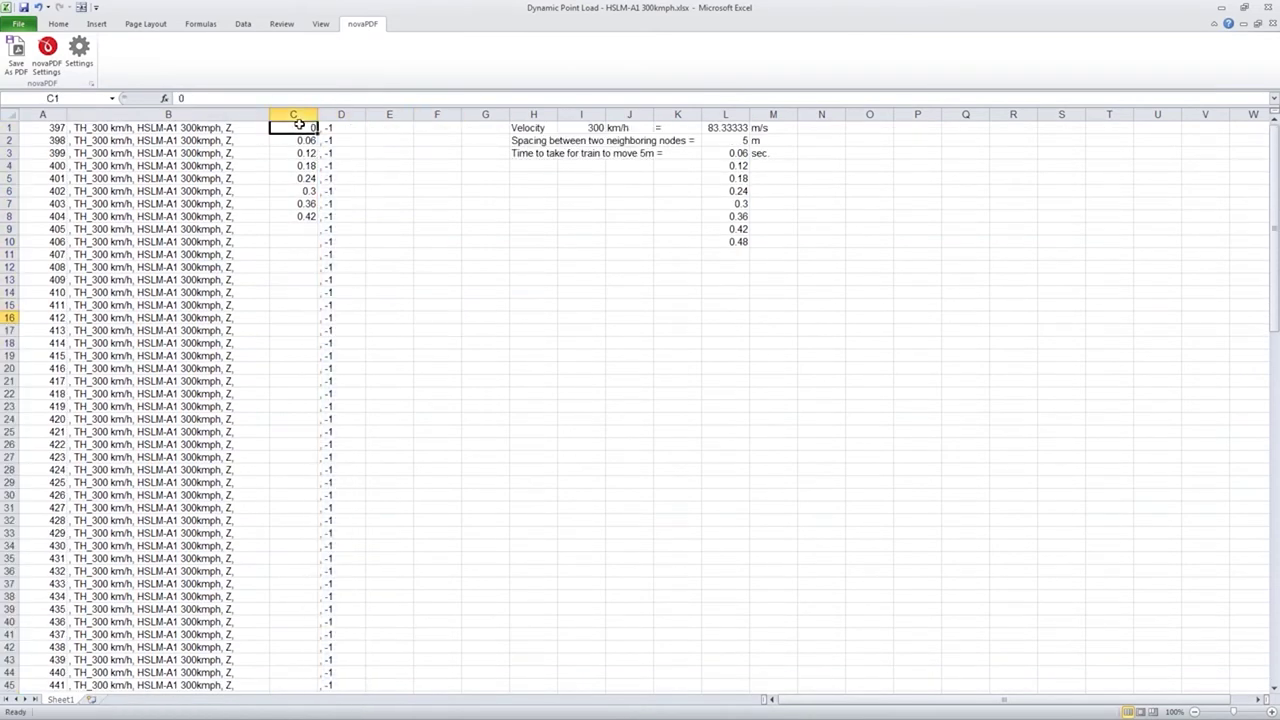
{"action": "left_click", "coordinate": [300, 178]}
{"action": "left_click_drag", "start_coordinate": [306, 199], "coordinate": [160, 412]}
{"action": "left_click", "coordinate": [389, 659]}
{"action": "left_click", "coordinate": [485, 684]}
- Copy A1:D47, switch to MIDAS/Civil, and replace the node 397 line in the MCT Command Shell with the copied rows
{"action": "left_click_drag", "start_coordinate": [338, 672], "coordinate": [26, 132]}
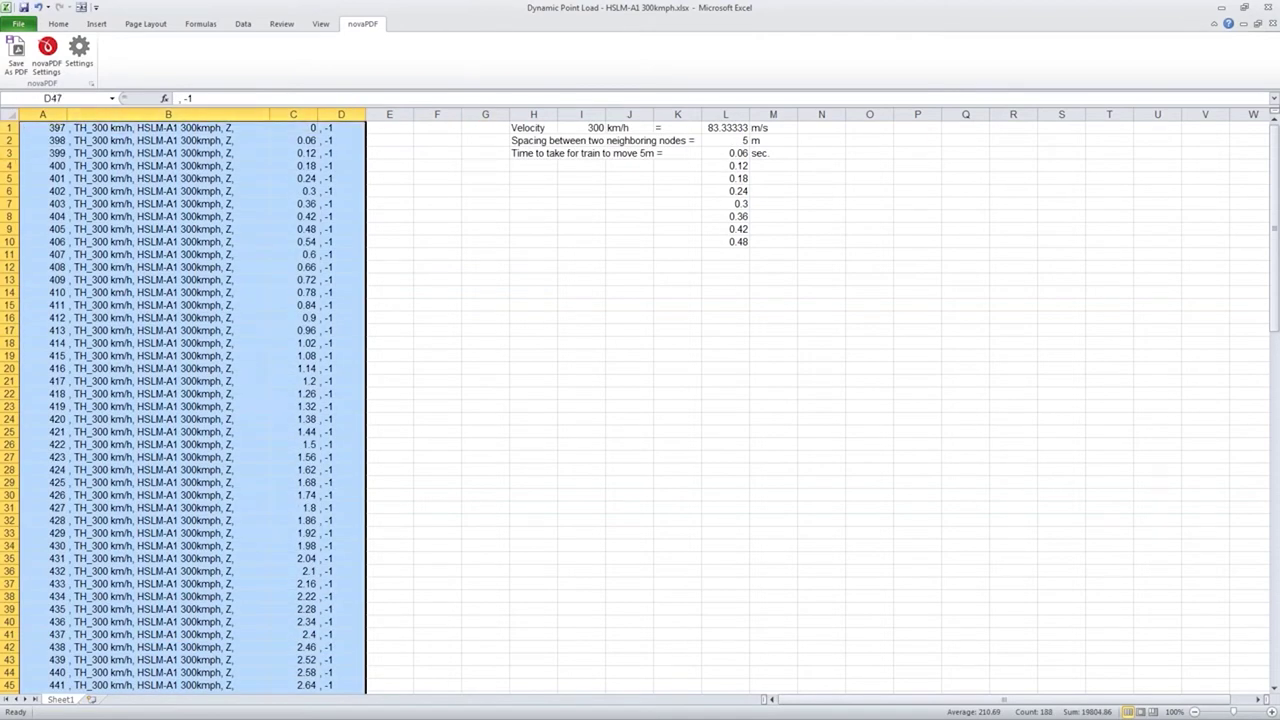
{"action": "scroll", "coordinate": [94, 218], "scroll_direction": "down", "scroll_amount": 4}
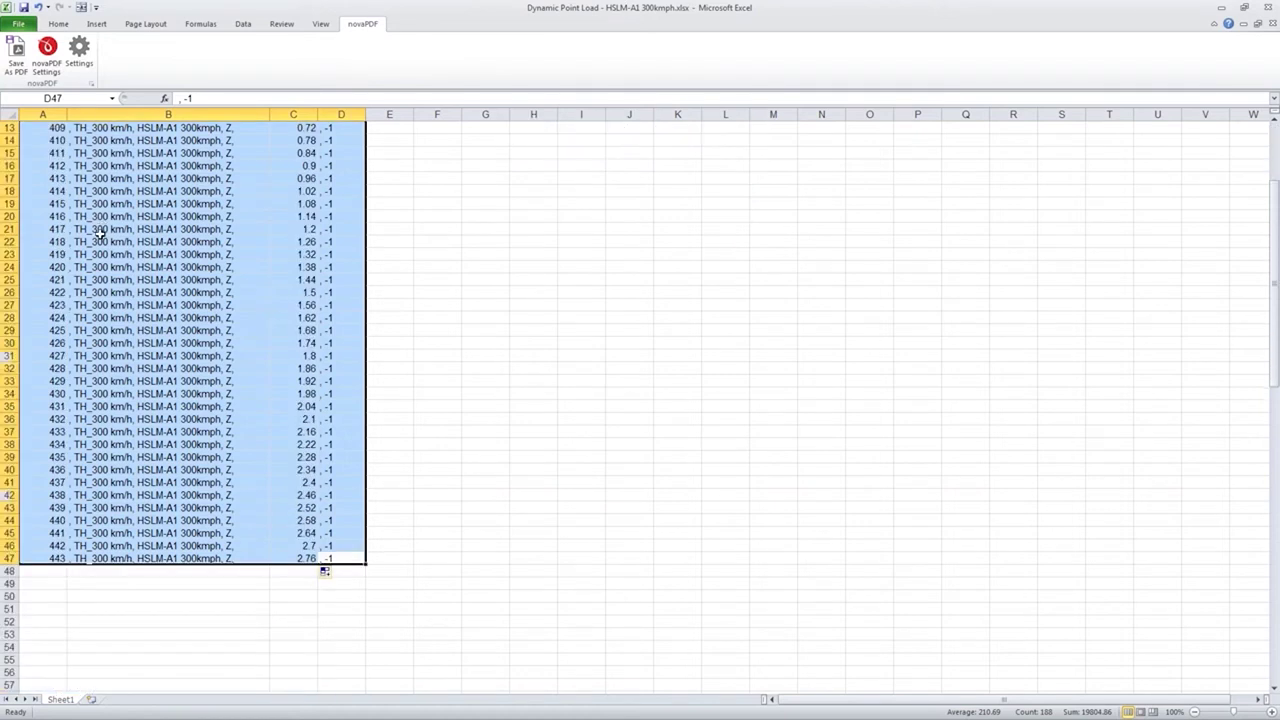
{"action": "key", "text": "ctrl+c"}
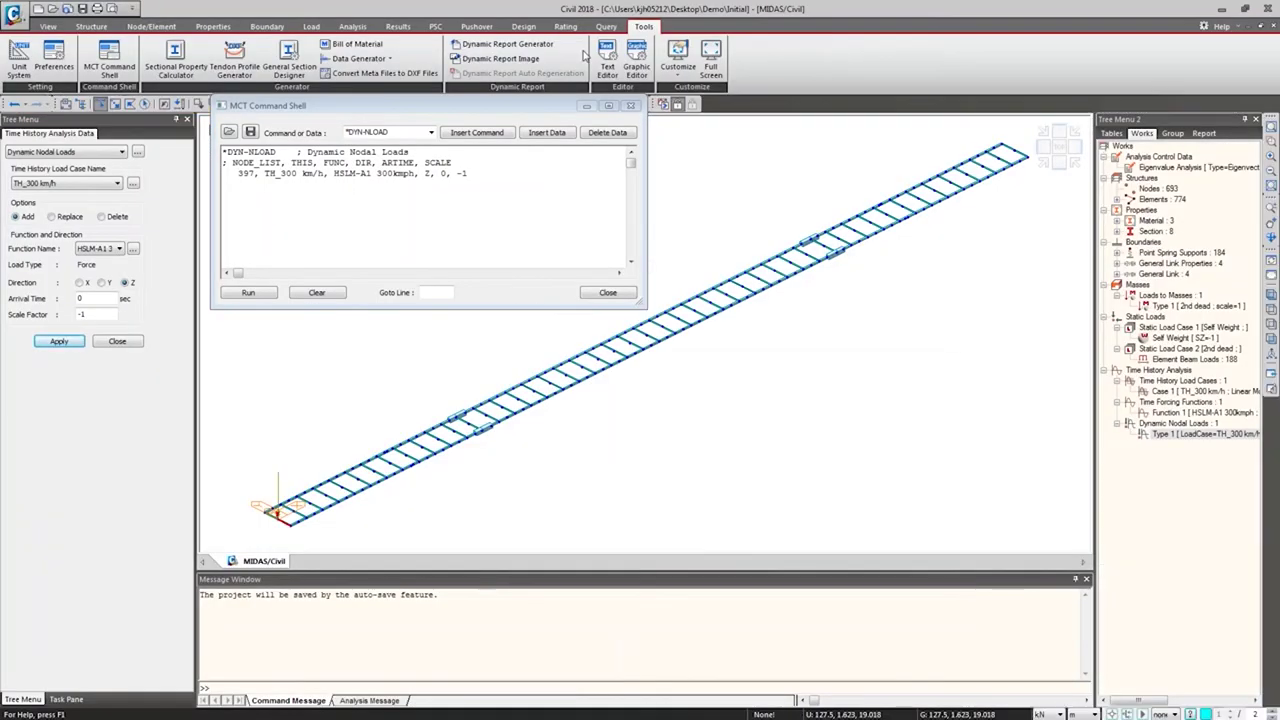
{"action": "left_click", "coordinate": [490, 173]}
{"action": "key", "text": "shift+Home"}
{"action": "key", "text": "Delete"}
{"action": "key", "text": "ctrl+v"}
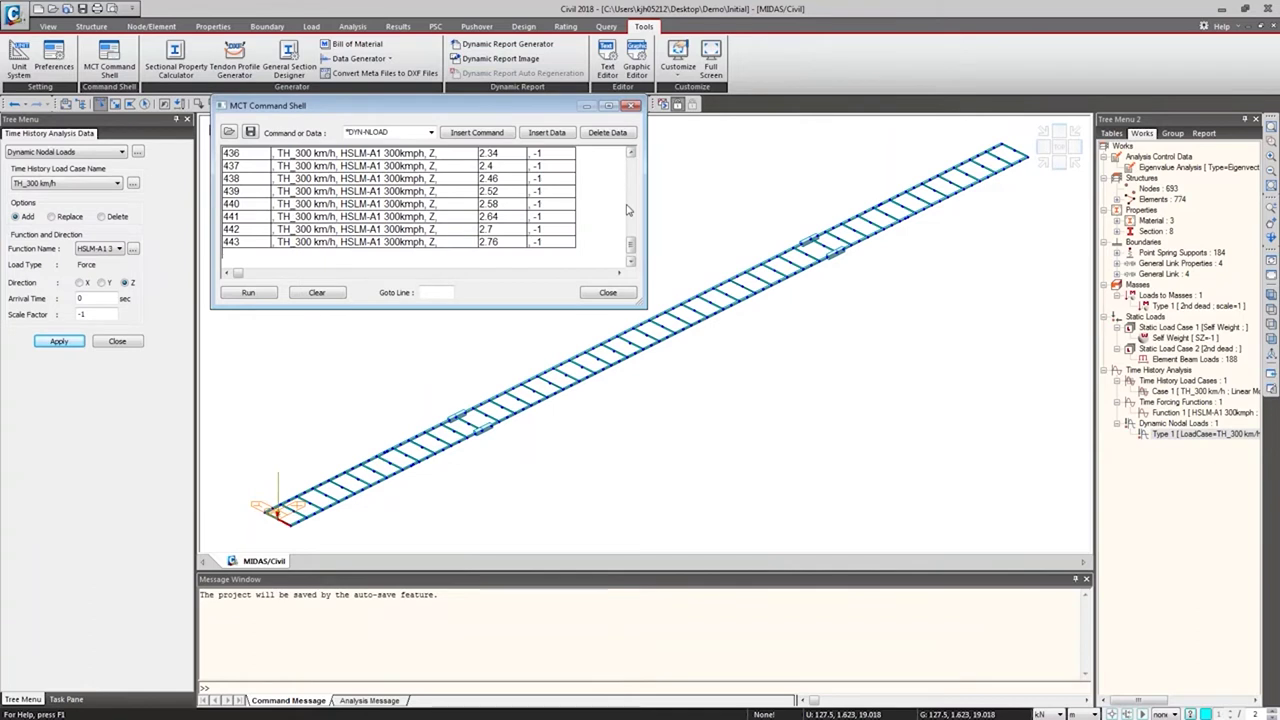
- Delete the existing dynamic nodal load, run the *DYN-NLOAD command data, and close the command shell
{"action": "right_click", "coordinate": [1187, 438]}
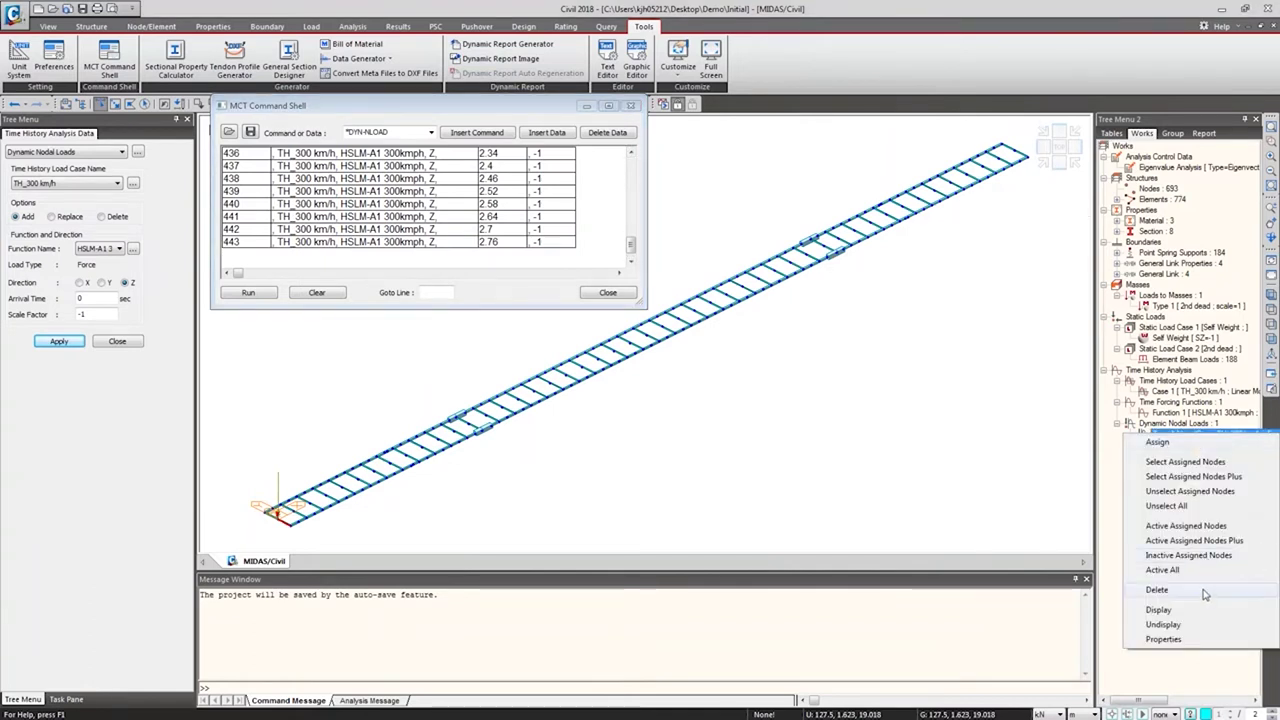
{"action": "left_click", "coordinate": [1205, 594]}
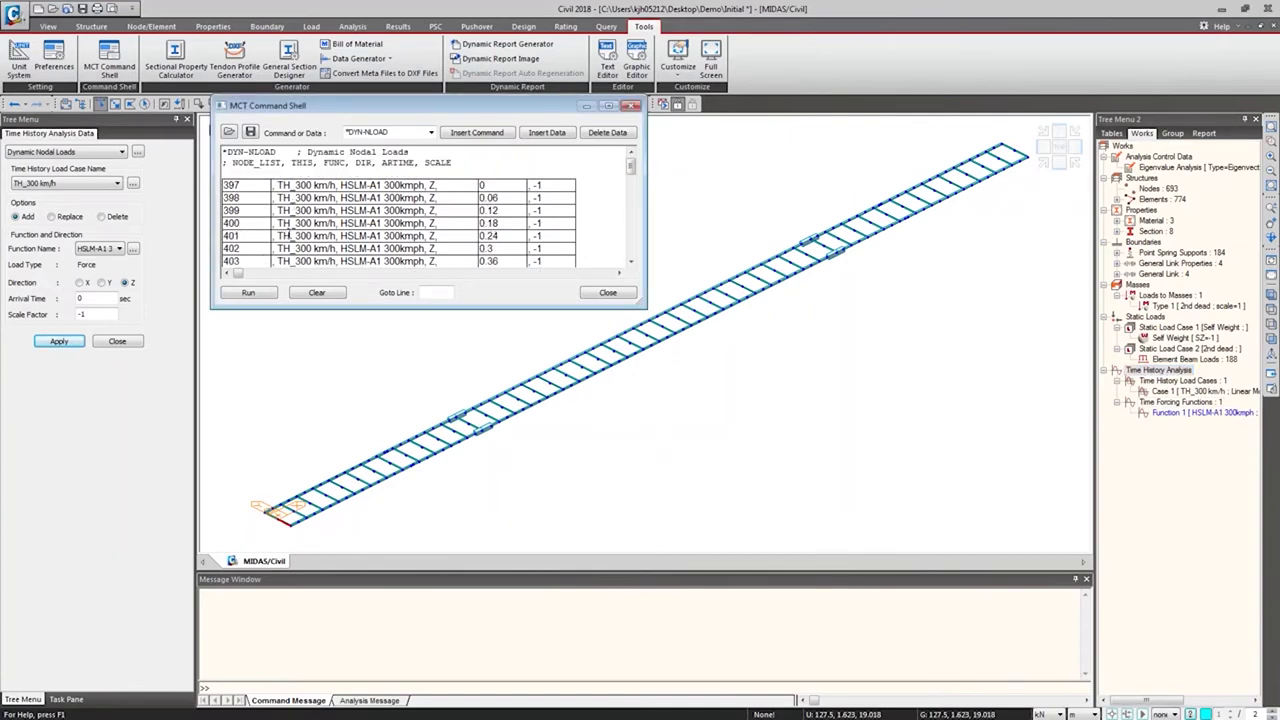
{"action": "left_click", "coordinate": [249, 293]}
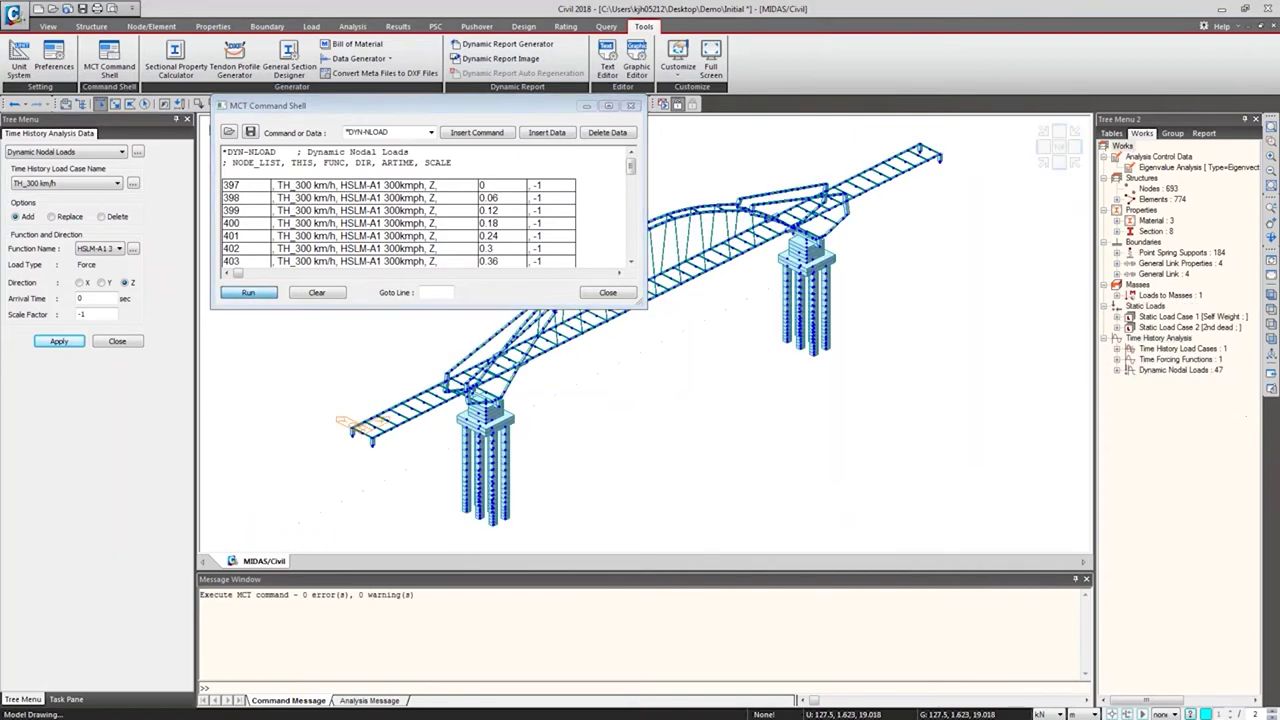
{"action": "left_click", "coordinate": [631, 107]}
- Expand the list of dynamic nodal loads and display them on the bridge model
{"action": "double_click", "coordinate": [1190, 370]}
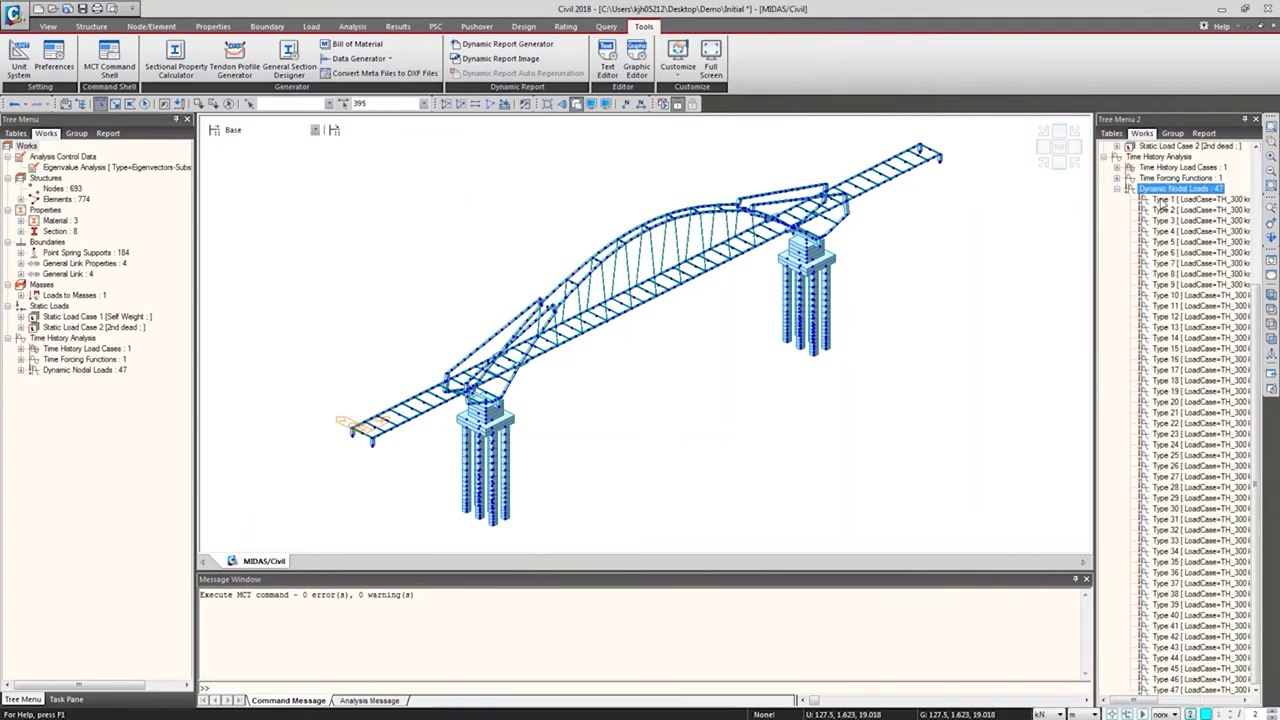
{"action": "right_click", "coordinate": [1190, 375]}
{"action": "left_click", "coordinate": [1184, 377]}
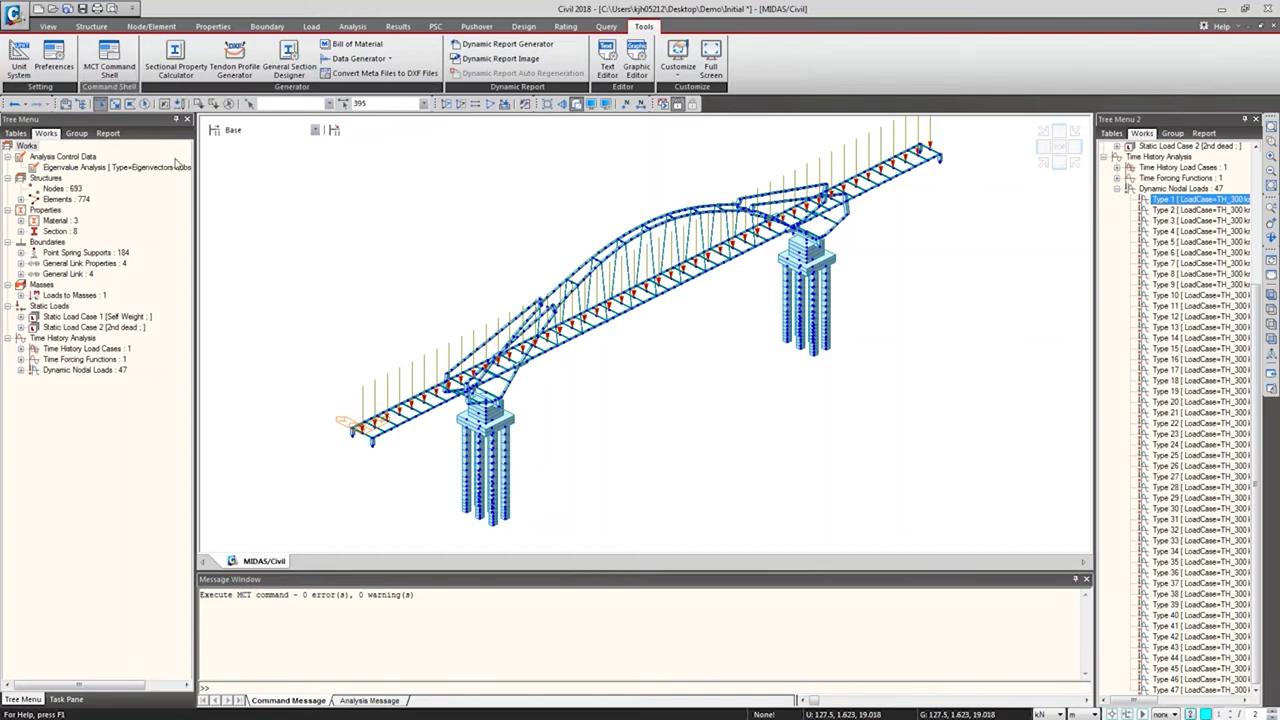
- Insert the *NODE data into the MCT Command Shell, examine its node number and coordinate format, and close the shell
{"action": "left_click_drag", "start_coordinate": [246, 22], "coordinate": [452, 153]}
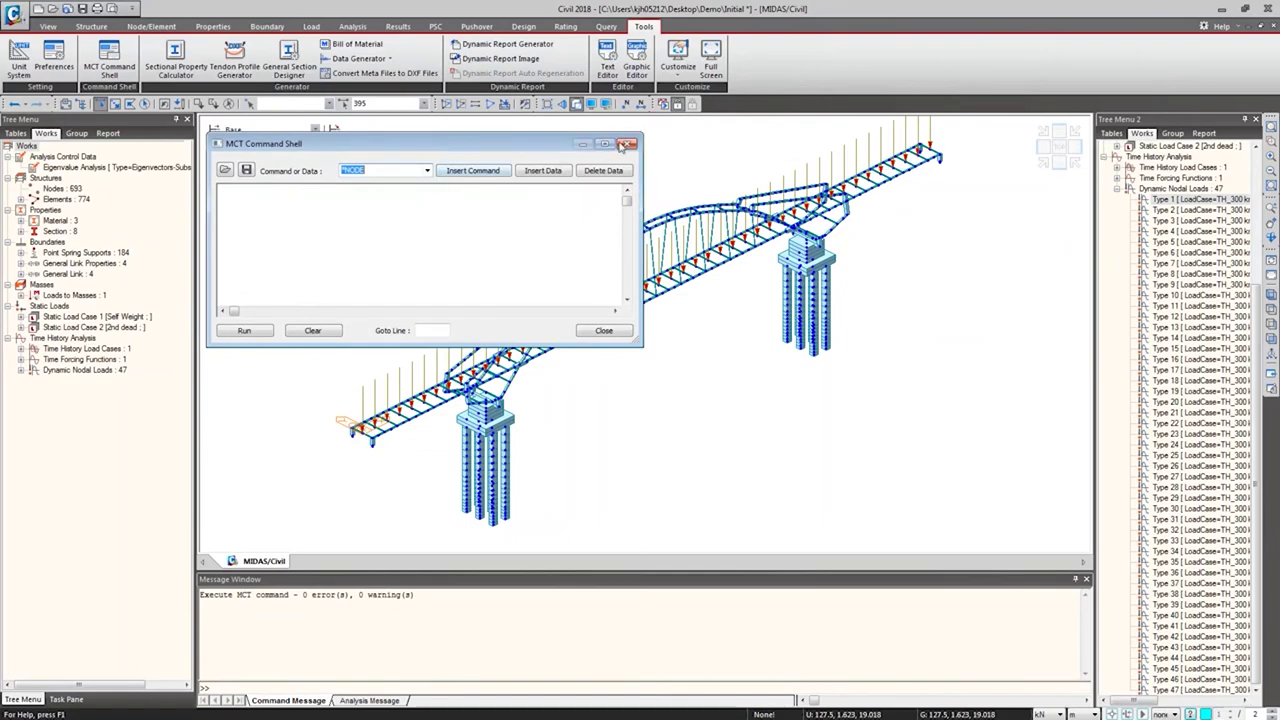
{"action": "left_click", "coordinate": [540, 170]}
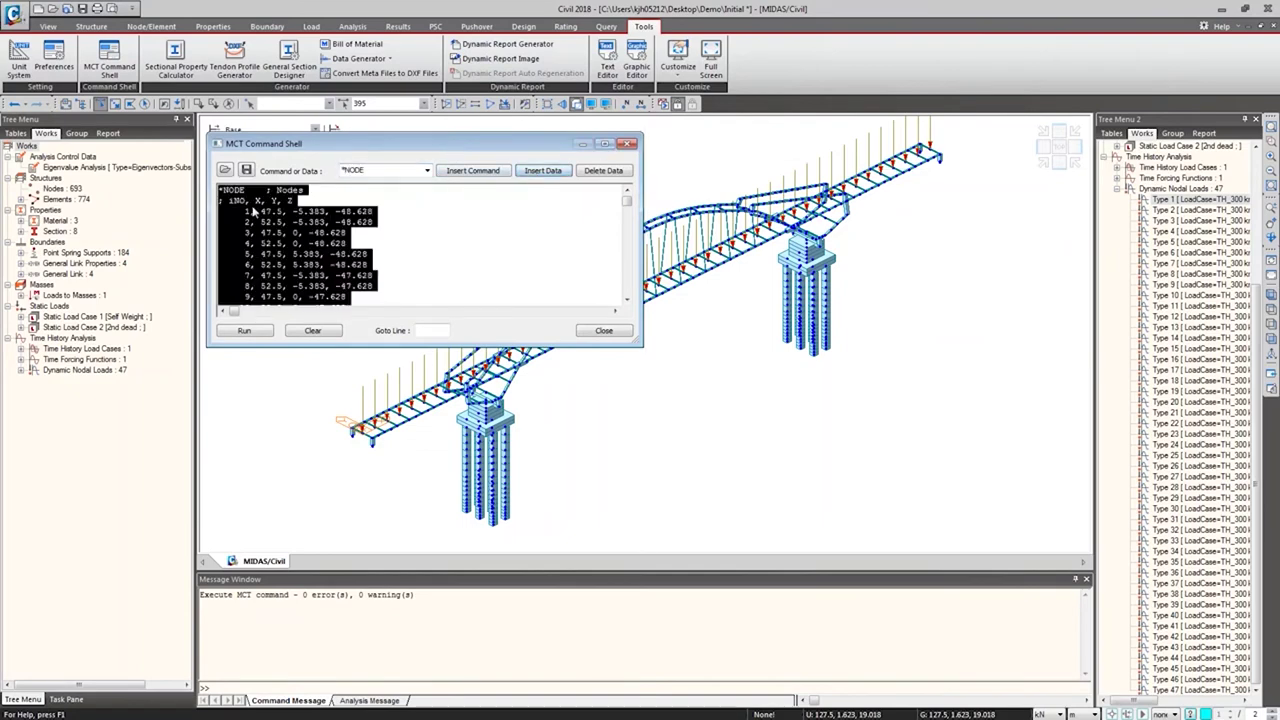
{"action": "left_click", "coordinate": [232, 201]}
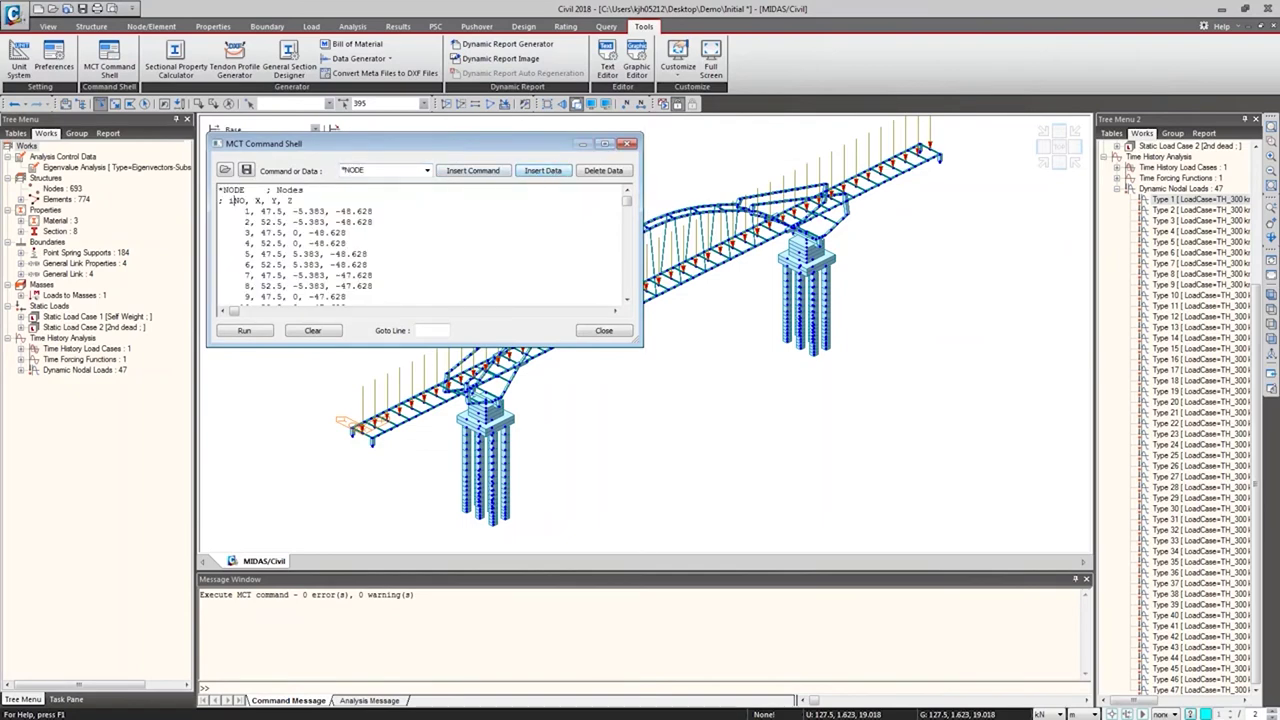
{"action": "mouse_move", "coordinate": [250, 211]}
{"action": "left_mouse_down"}
{"action": "mouse_move", "coordinate": [385, 235]}
{"action": "mouse_move", "coordinate": [382, 285]}
{"action": "mouse_move", "coordinate": [241, 212]}
{"action": "left_mouse_up"}
{"action": "left_click", "coordinate": [385, 277]}
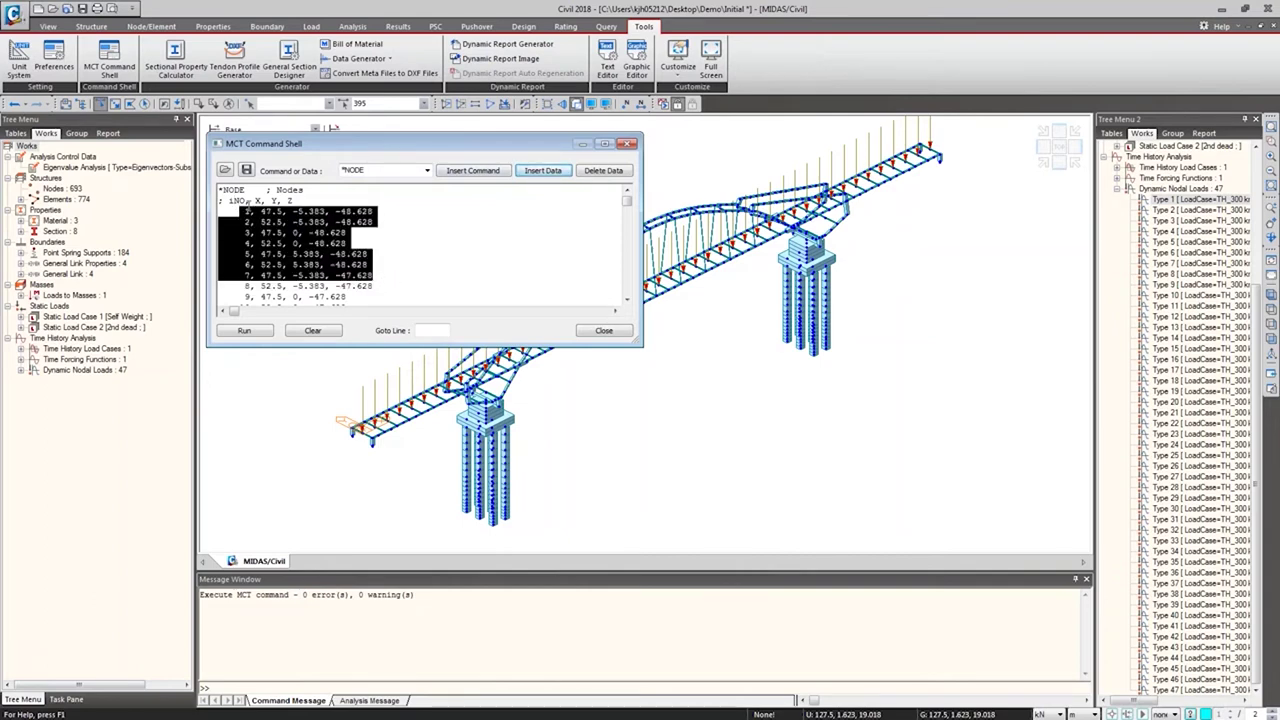
{"action": "left_click", "coordinate": [244, 211]}
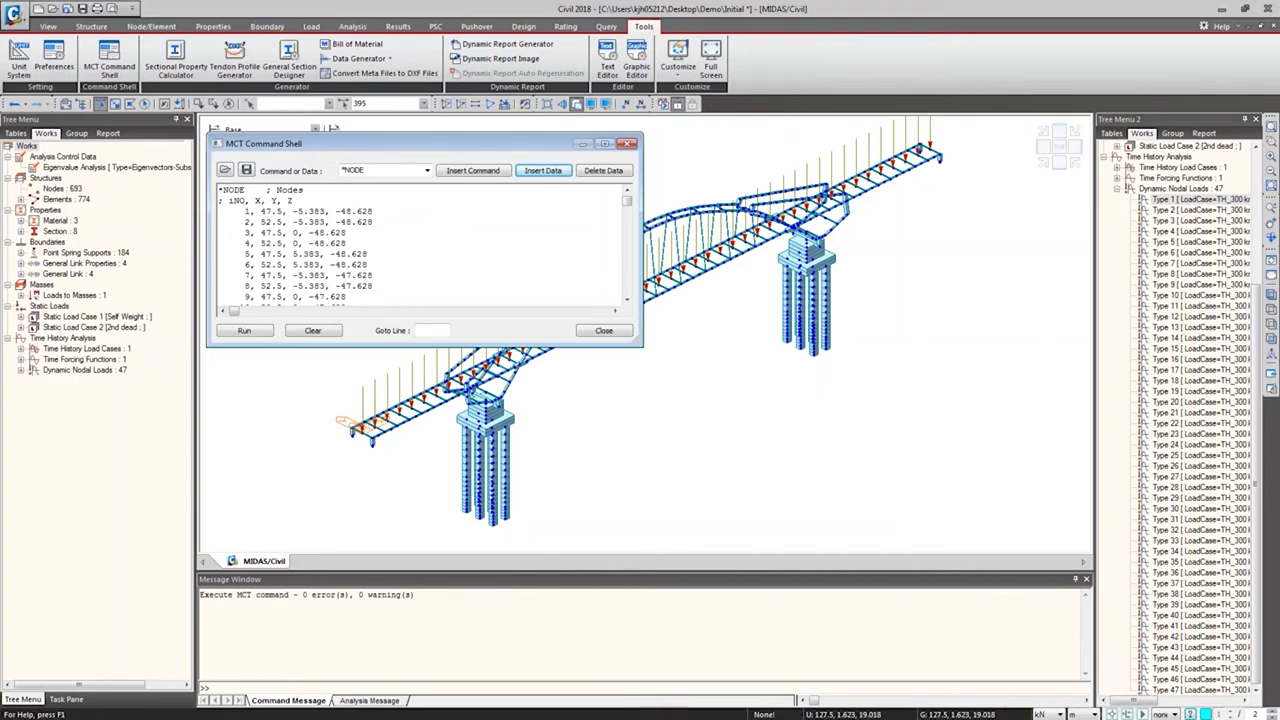
{"action": "left_click", "coordinate": [627, 143]}
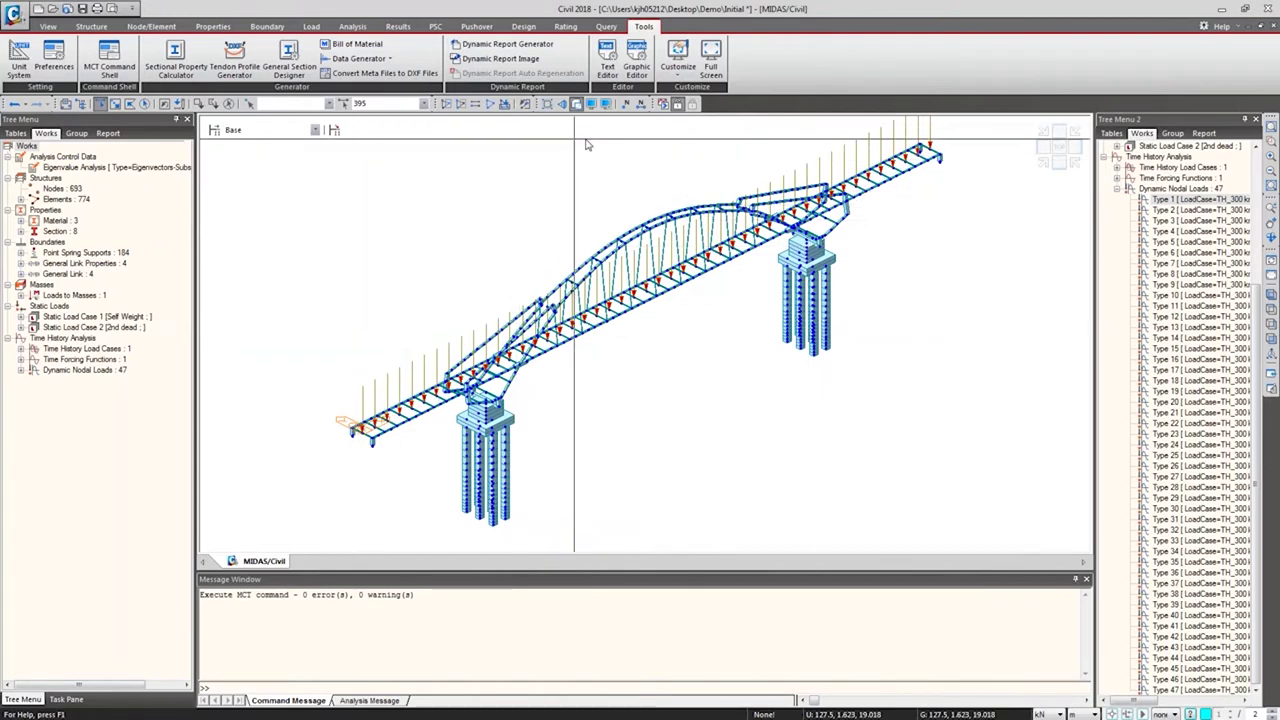
- Open the available actions for the first dynamic nodal load, Type 1
{"action": "right_click", "coordinate": [1160, 201]}
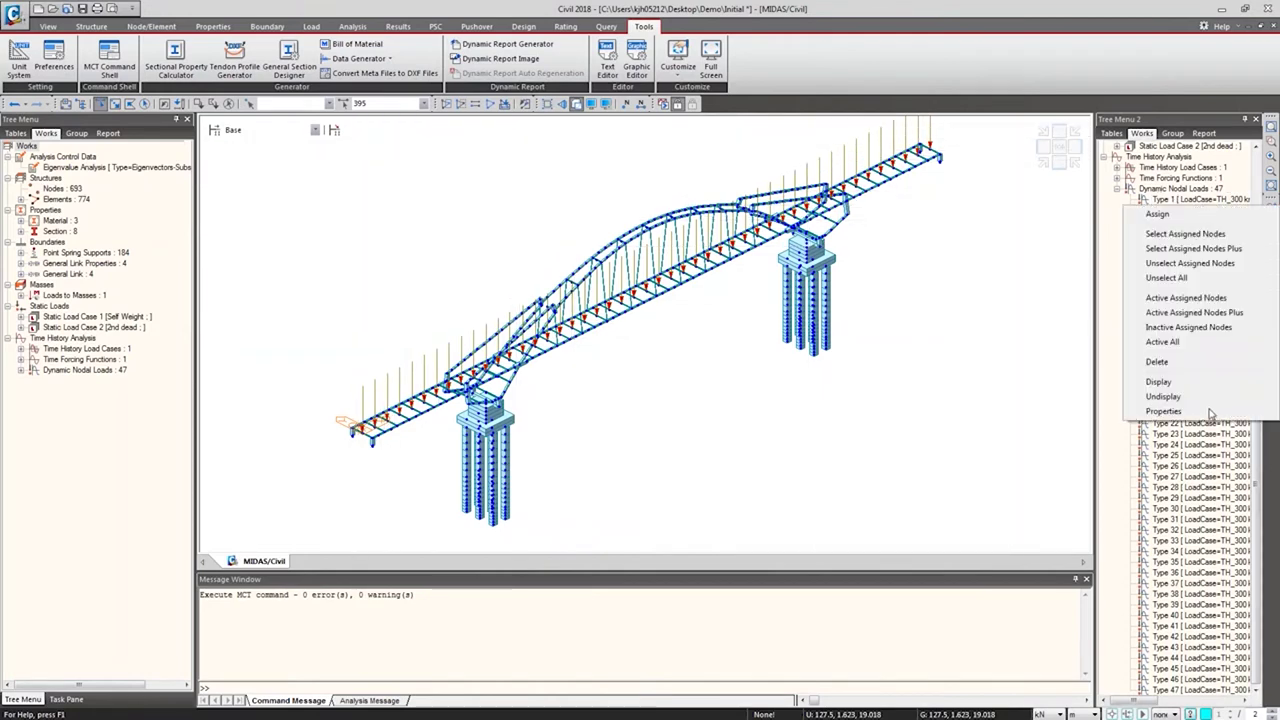